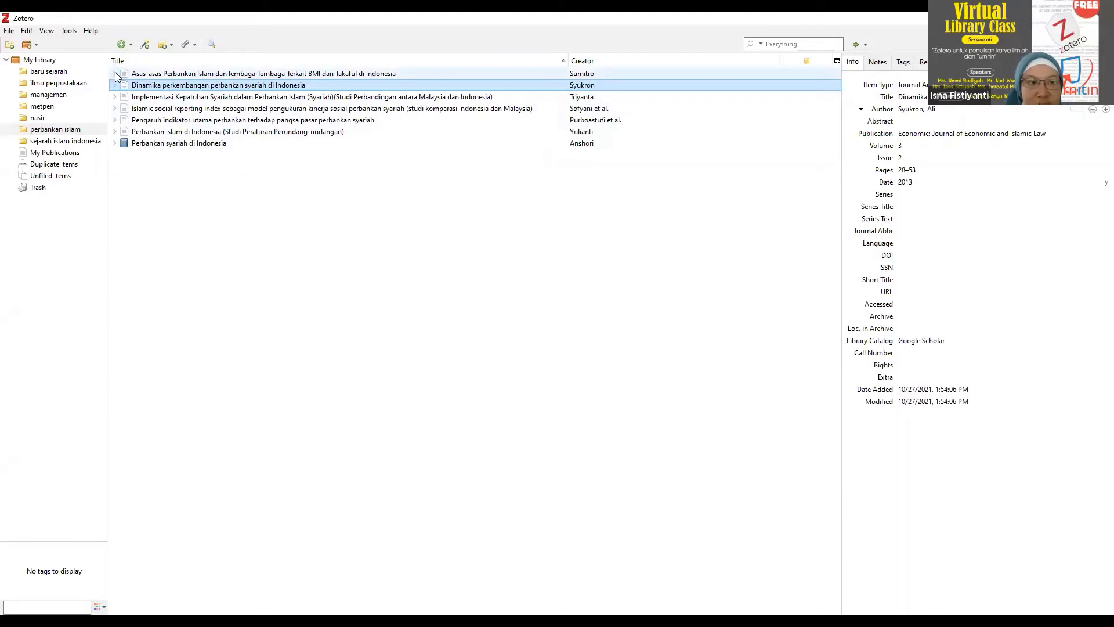
# Step: Expand the six journal articles in the perbankan islam collection to view their attached files
pyautogui.click(115, 73)
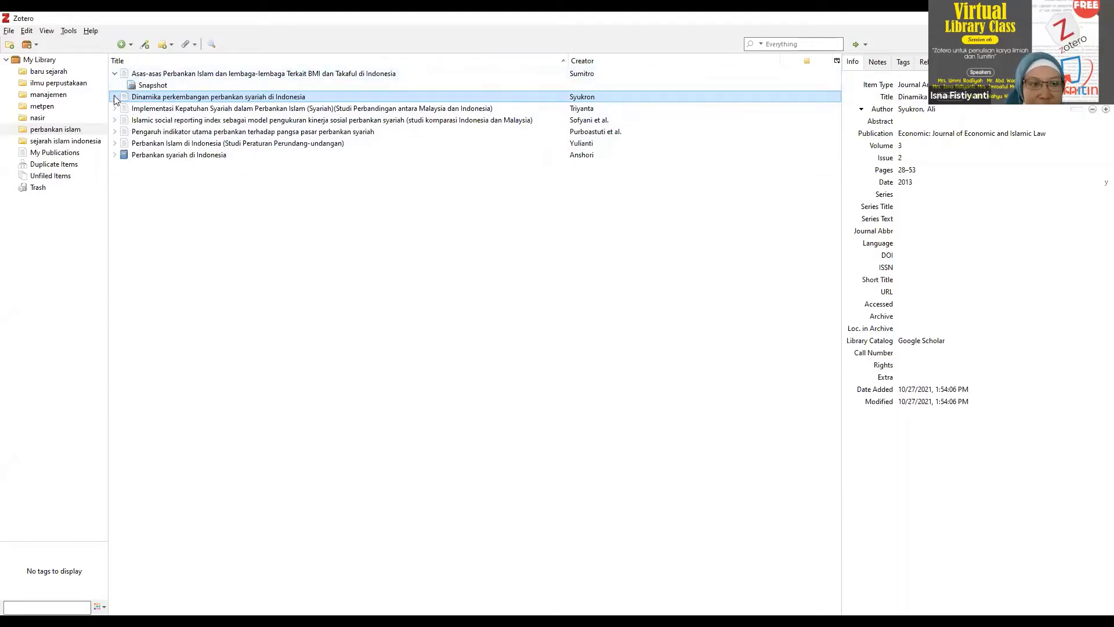
pyautogui.click(114, 96)
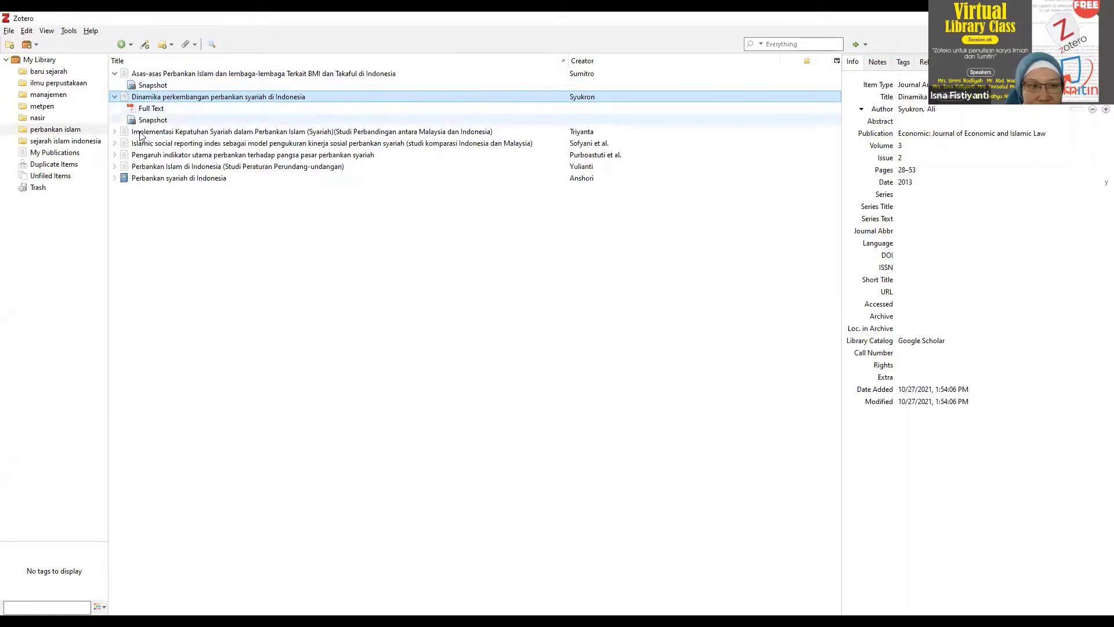
pyautogui.click(114, 131)
pyautogui.click(115, 166)
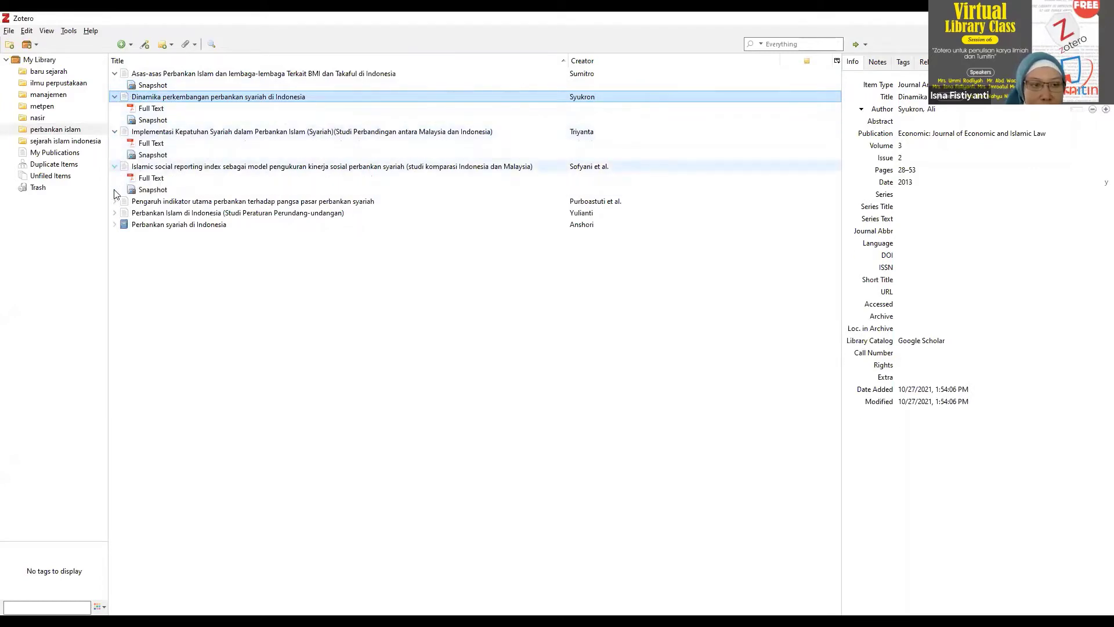
pyautogui.click(115, 200)
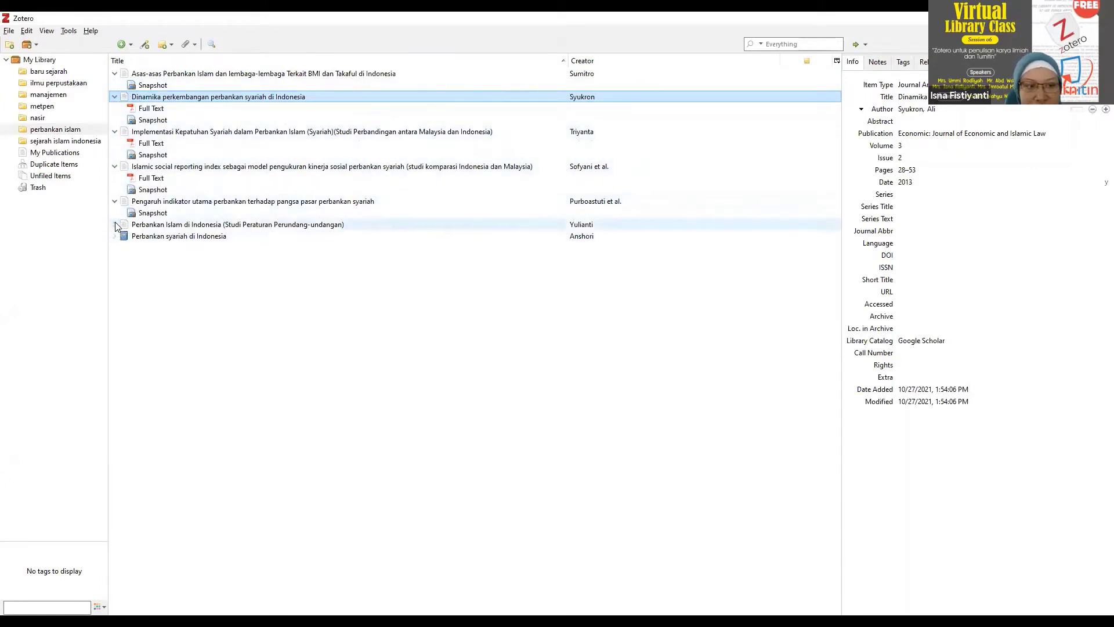
pyautogui.click(115, 224)
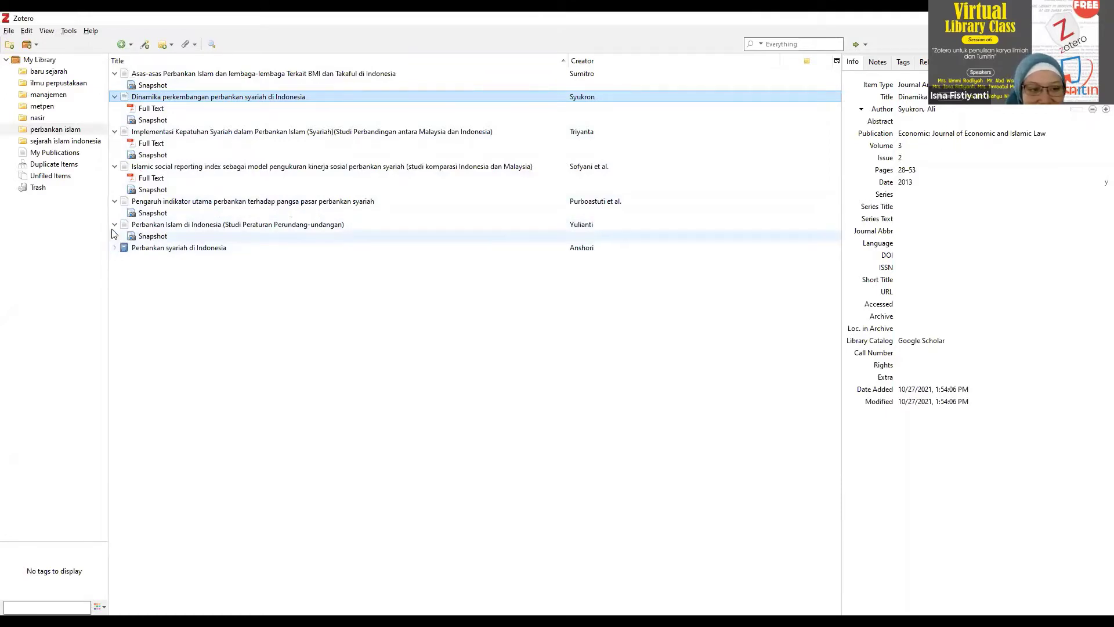
# Step: Collapse the expanded journal articles and expand the book Perbankan syariah di Indonesia to view its attachment
pyautogui.click(114, 131)
pyautogui.click(115, 96)
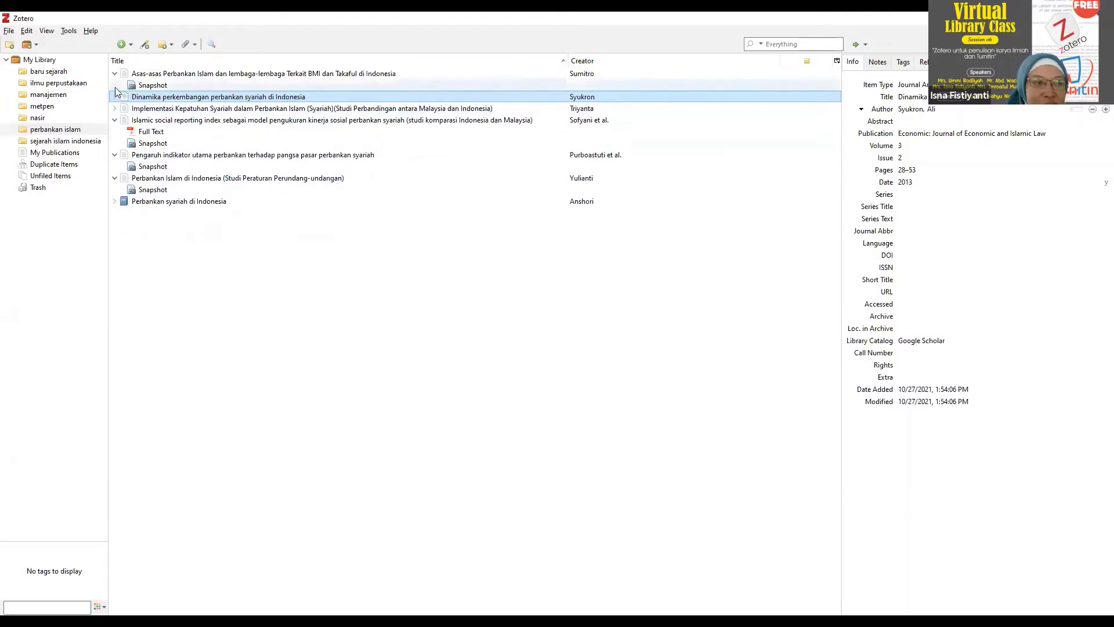
pyautogui.click(115, 73)
pyautogui.click(115, 109)
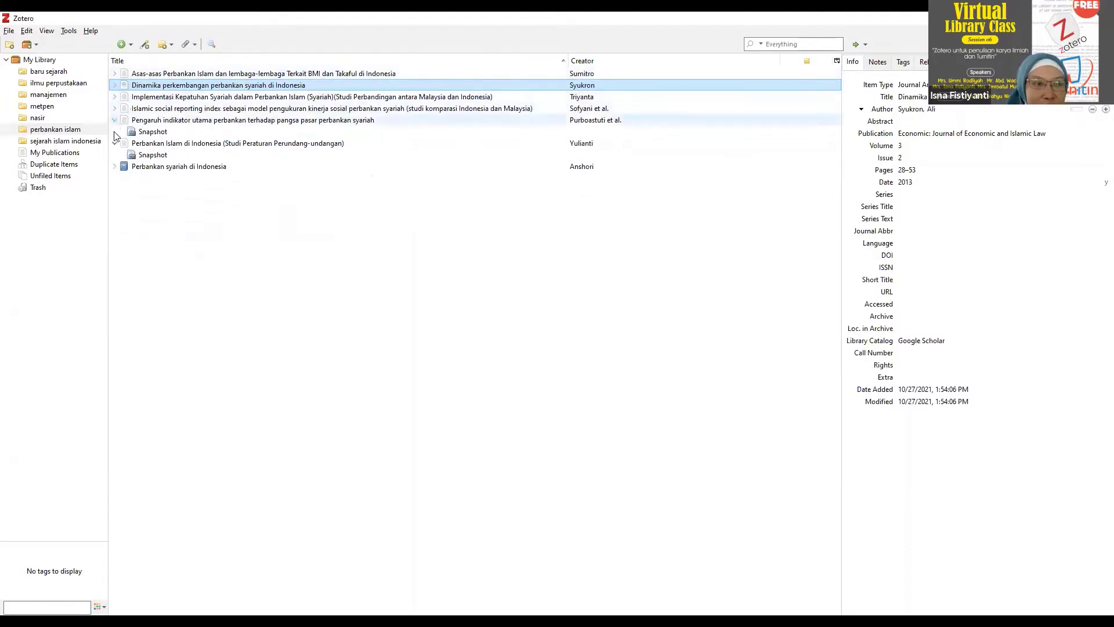
pyautogui.click(115, 120)
pyautogui.click(115, 131)
pyautogui.click(114, 144)
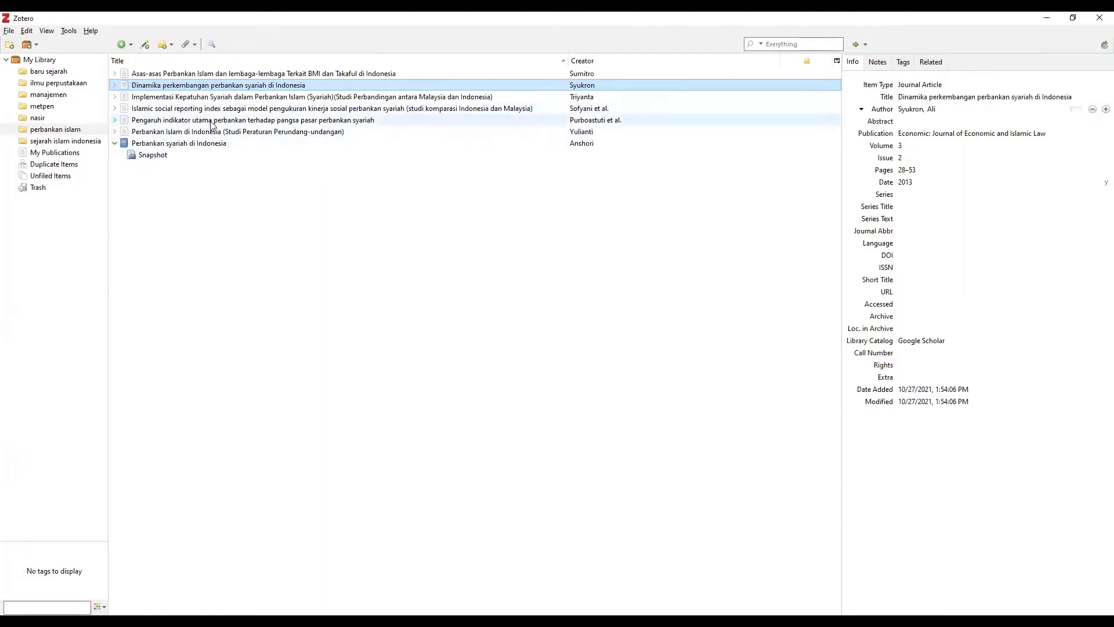
pyautogui.click(146, 47)
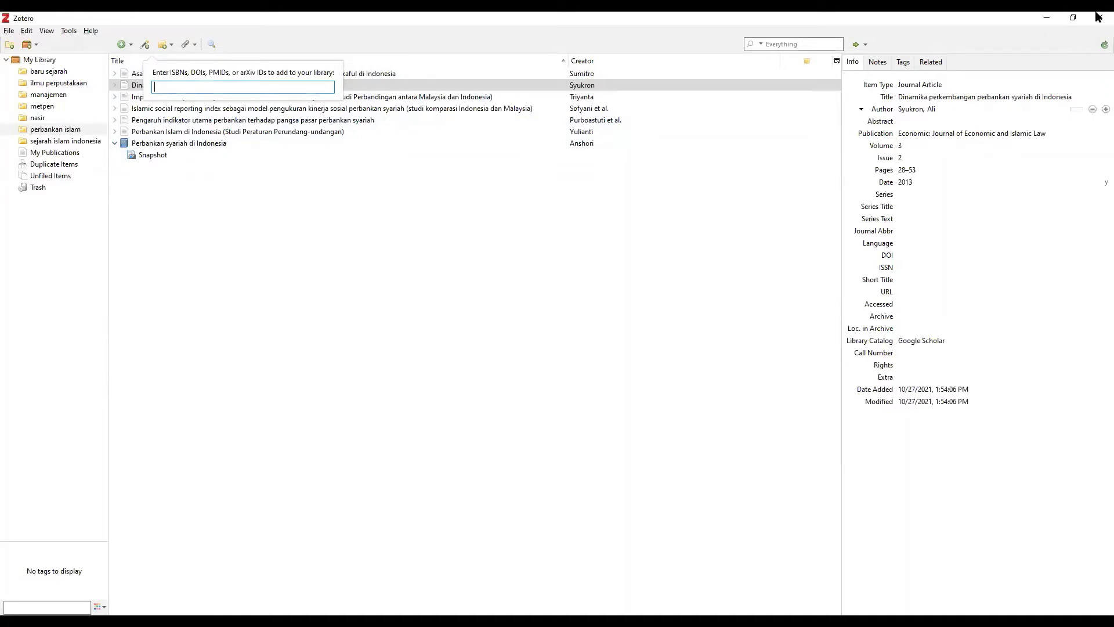
pyautogui.write('97897914')
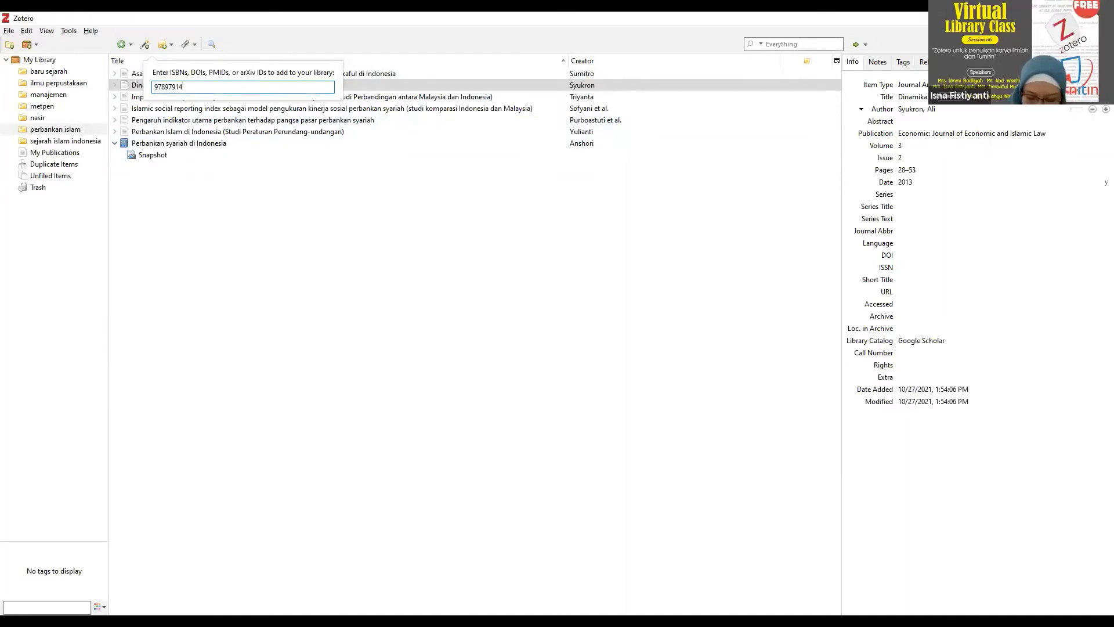
pyautogui.write('86')
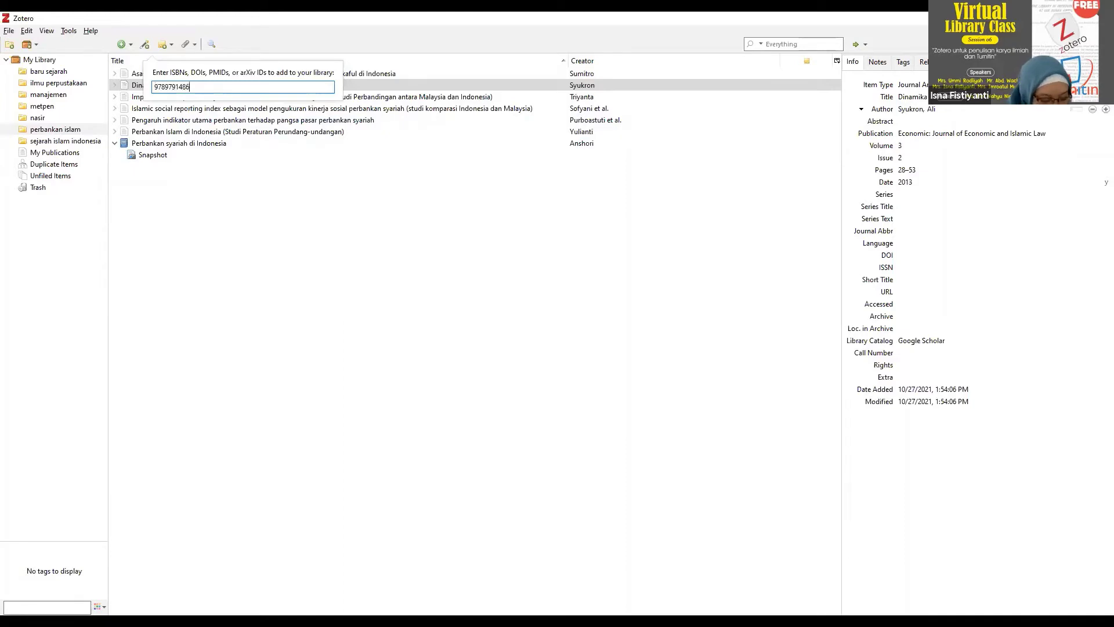
pyautogui.write('002')
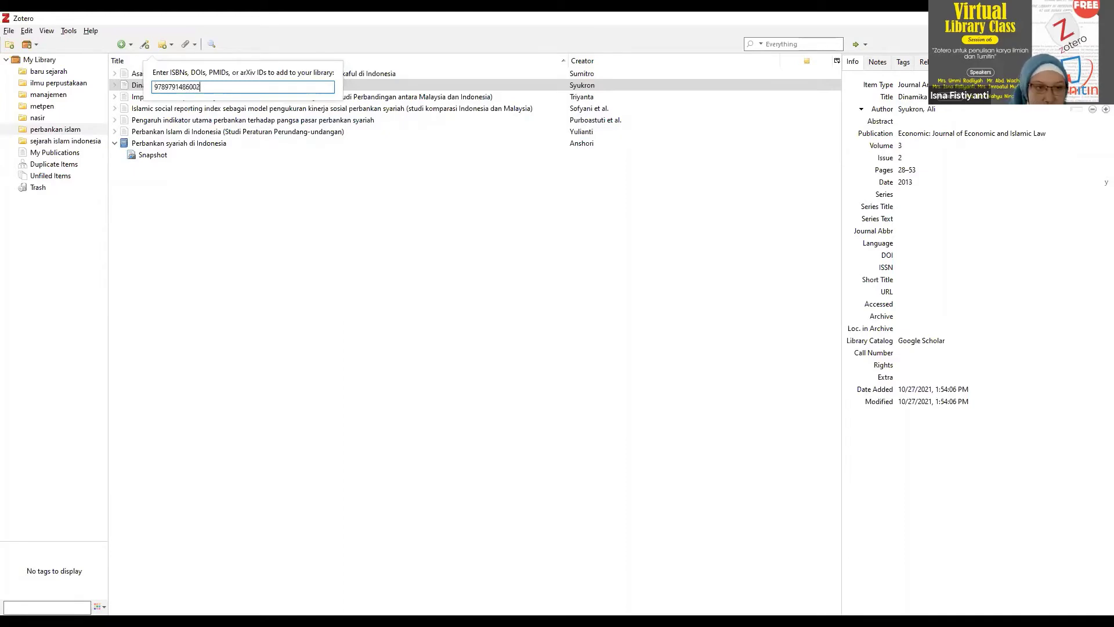
pyautogui.press('Return')
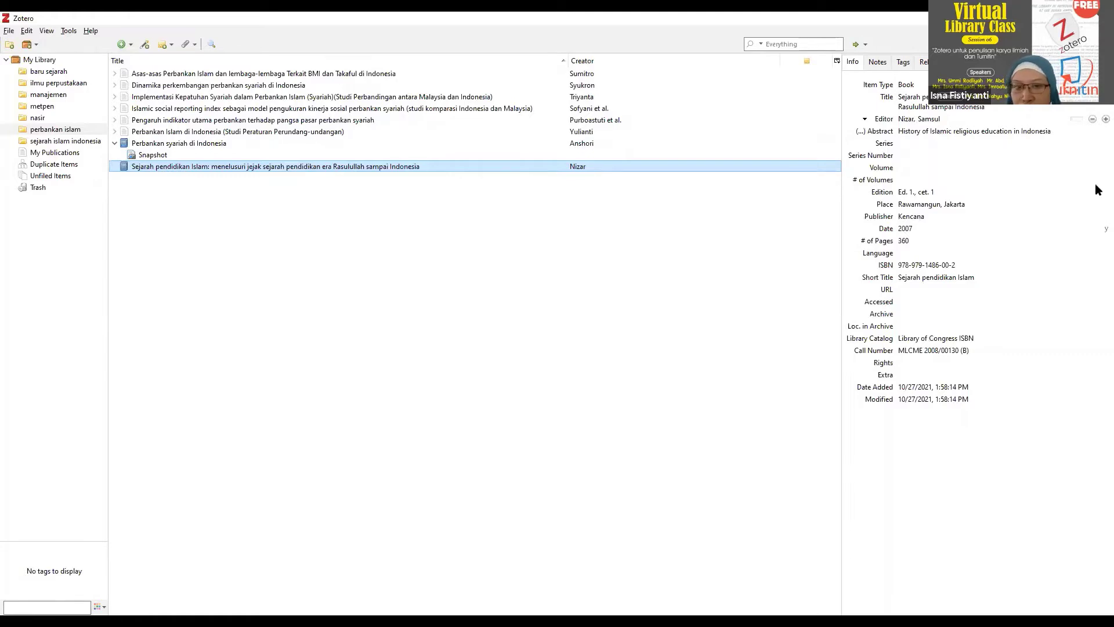
# Step: Examine the added book's bibliographic details, including its title, editor, abstract, place, publisher and date
pyautogui.click(997, 132)
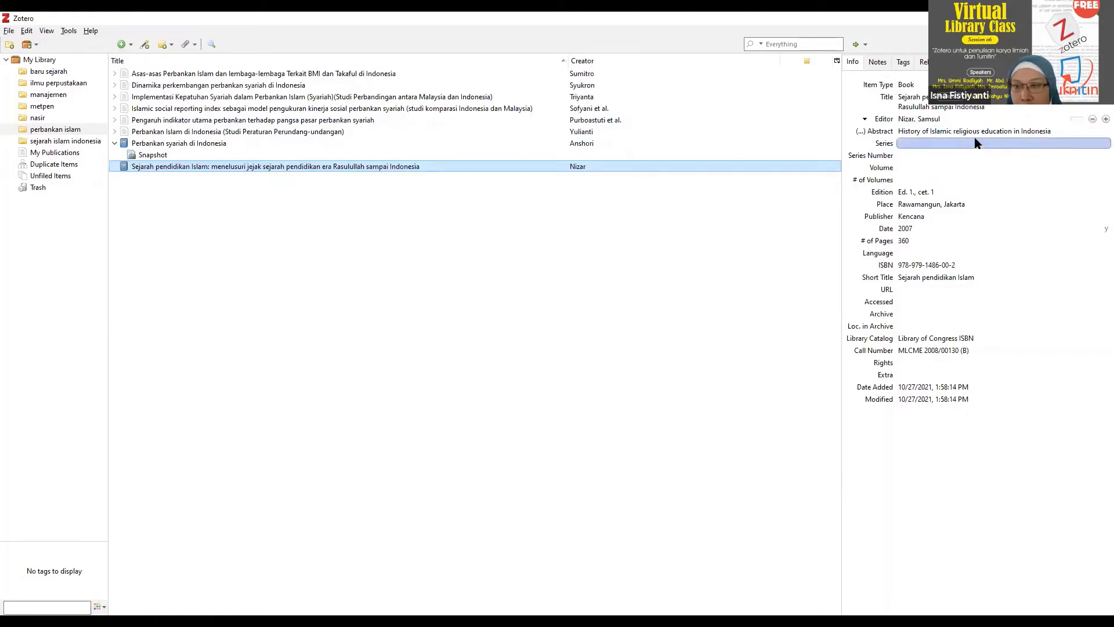
pyautogui.press('Escape')
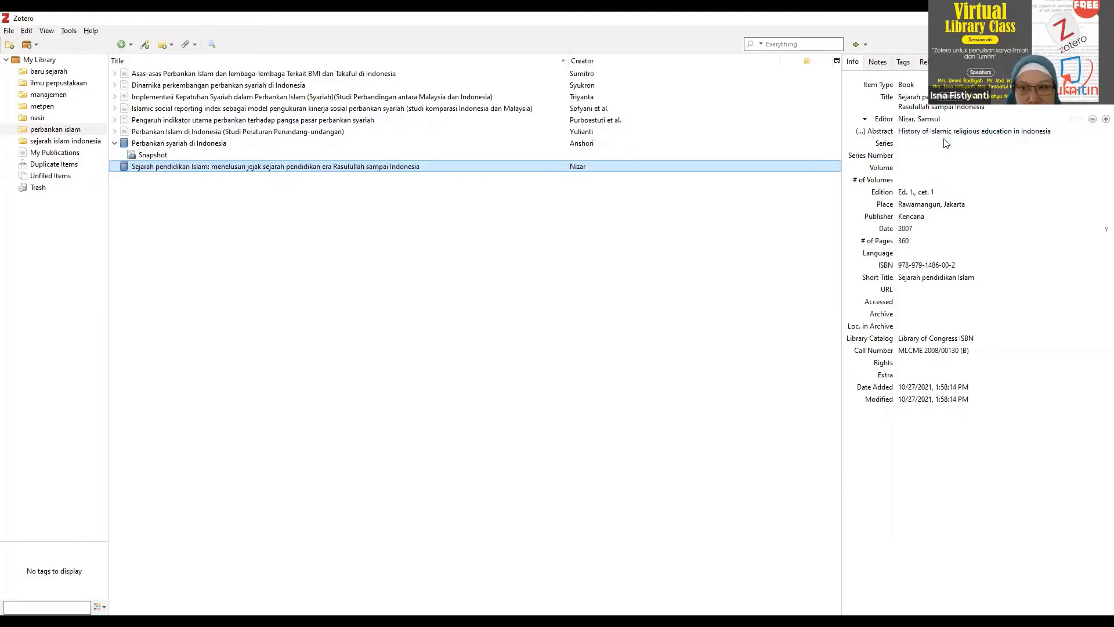
pyautogui.click(922, 106)
pyautogui.click(908, 129)
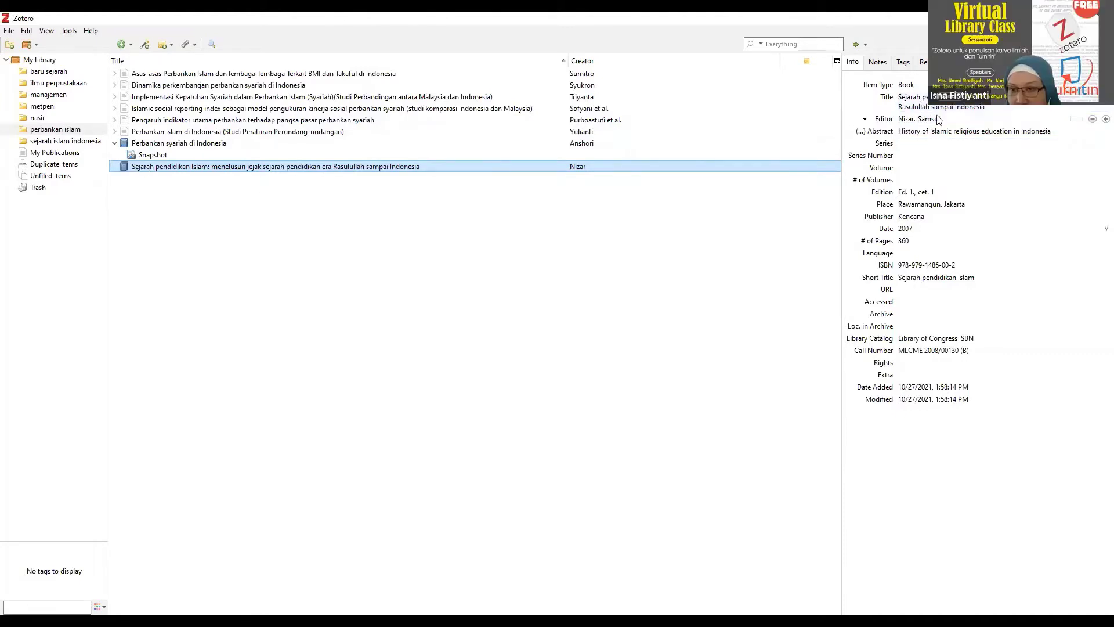
pyautogui.click(906, 120)
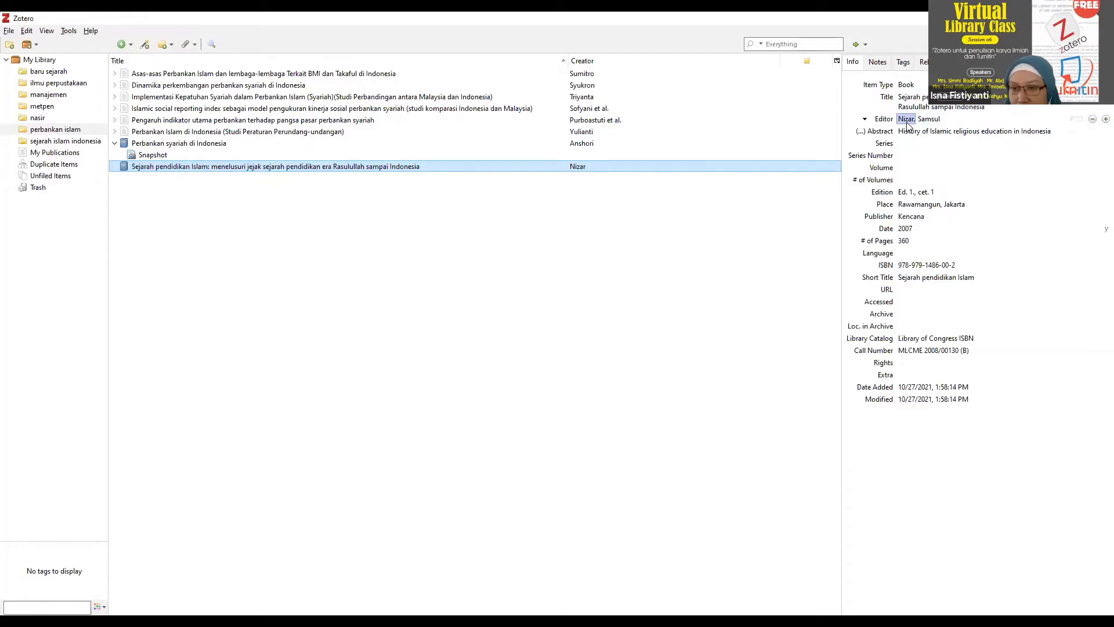
pyautogui.click(908, 132)
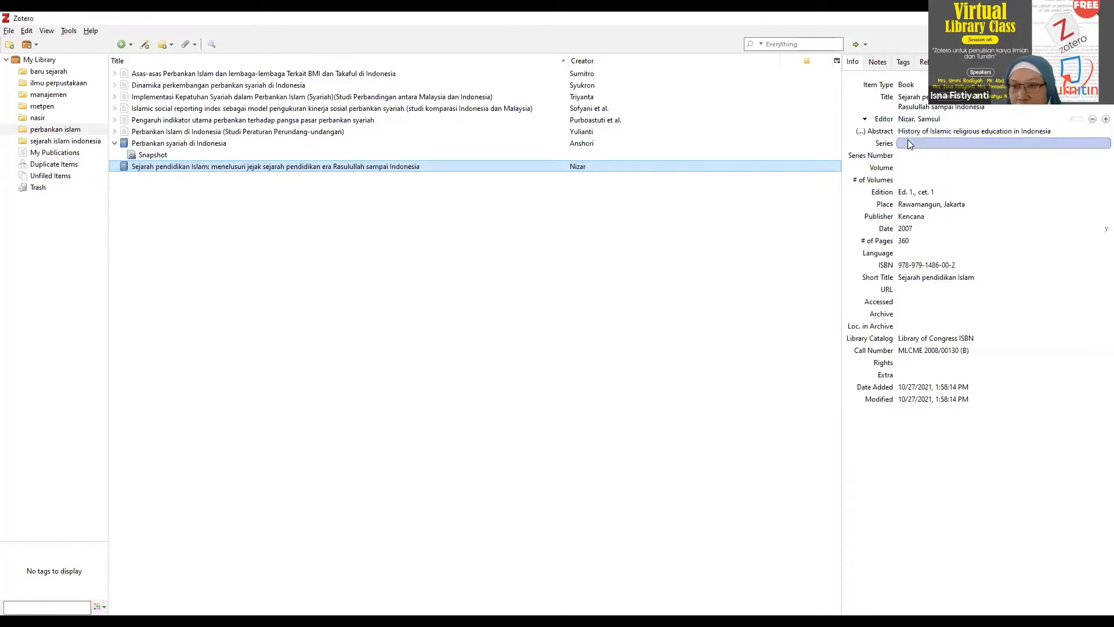
pyautogui.click(908, 180)
pyautogui.click(906, 205)
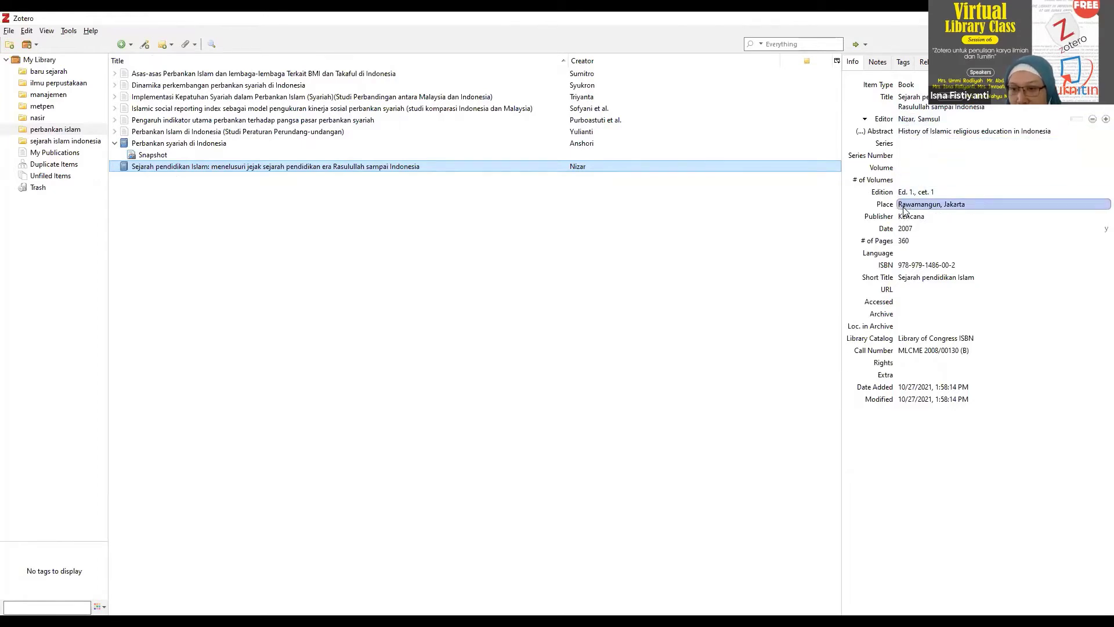
pyautogui.click(903, 218)
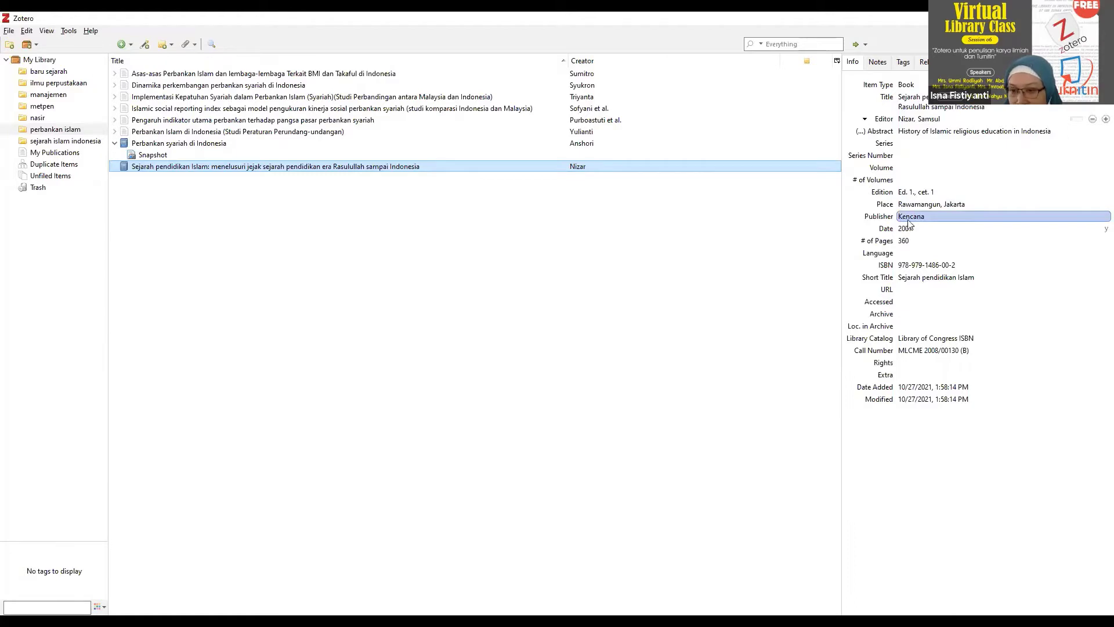
pyautogui.click(927, 229)
pyautogui.press('Return')
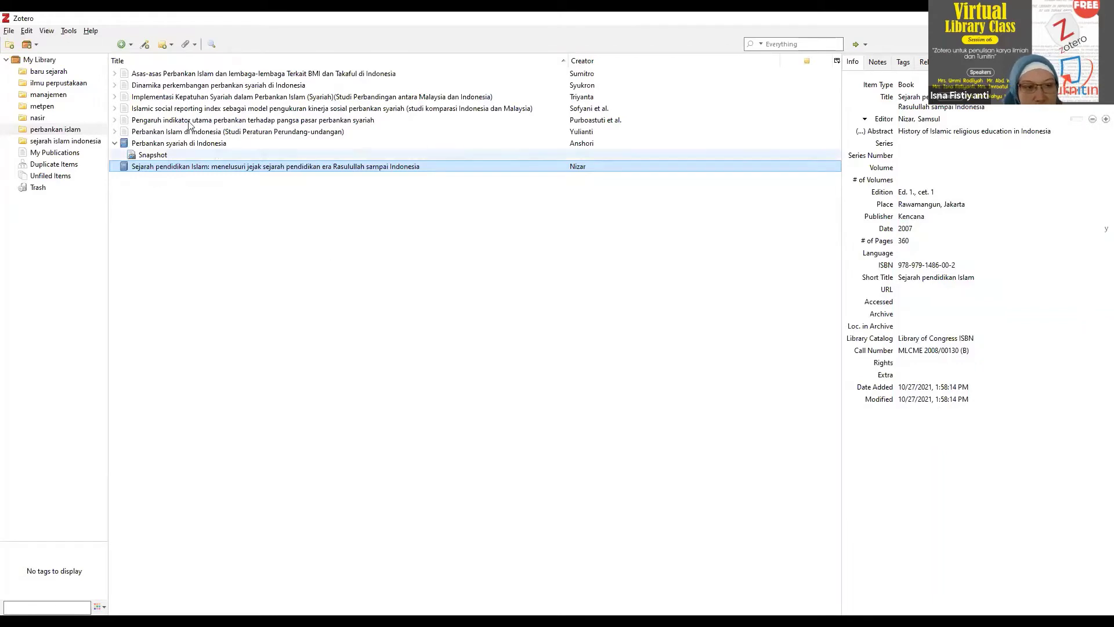
pyautogui.click(144, 45)
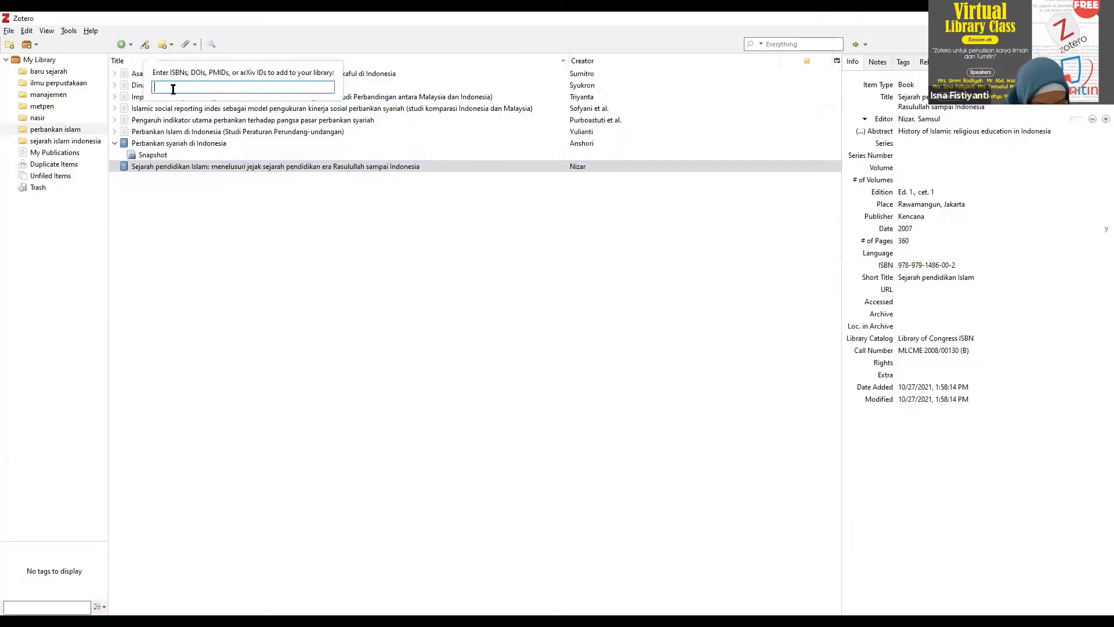
pyautogui.write('9789797694784')
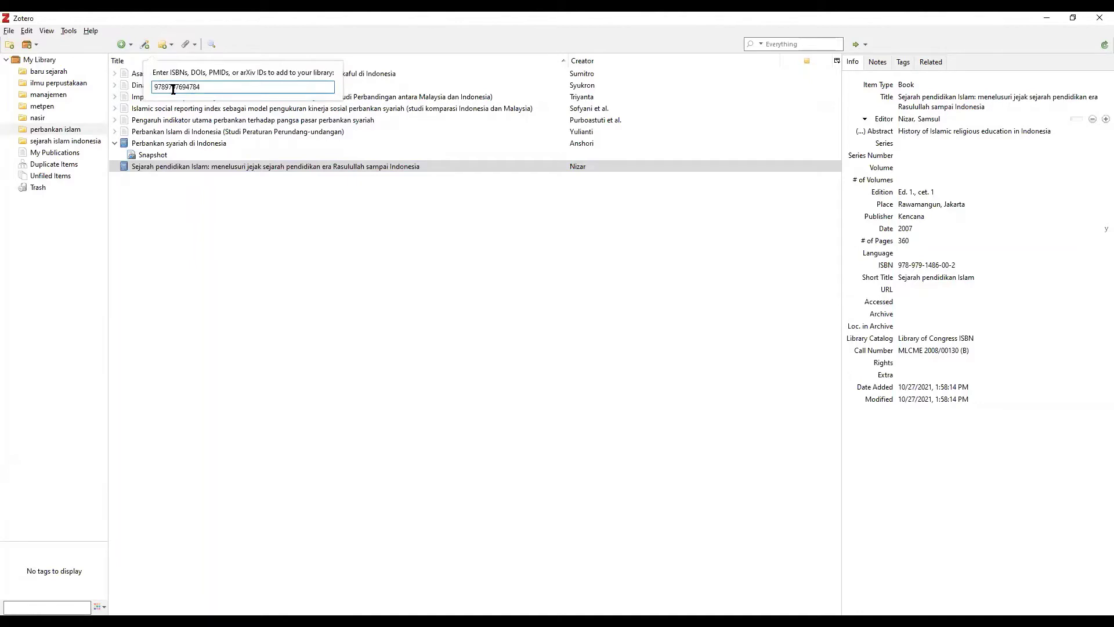
pyautogui.press('Return')
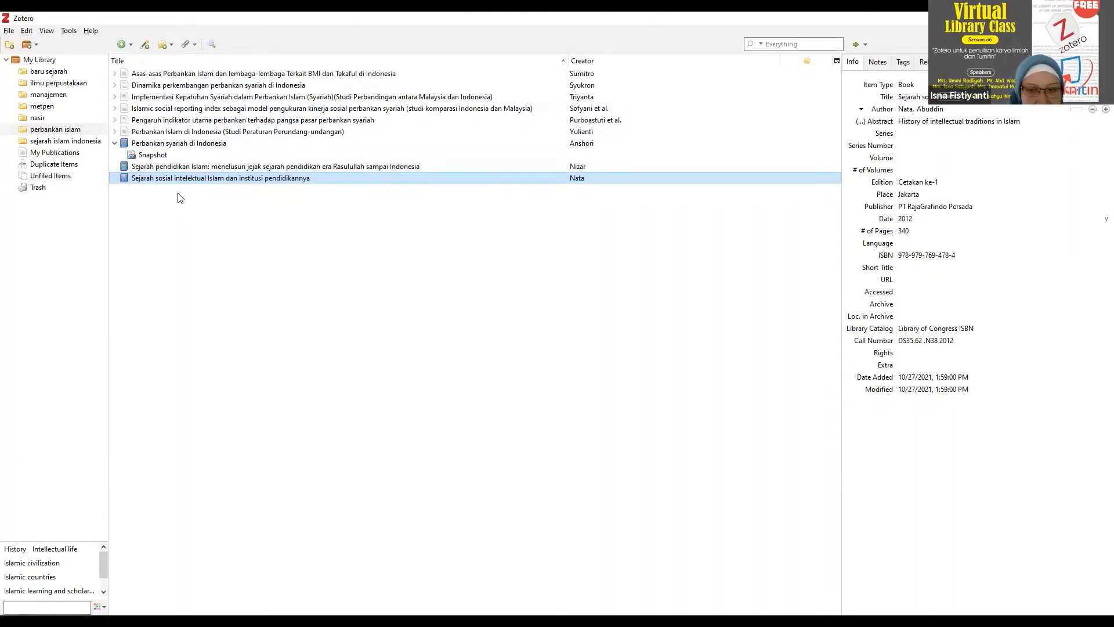
# Step: Check the title field of the newly added book Sejarah sosial intelektual Islam dan institusi pendidikannya
pyautogui.click(912, 99)
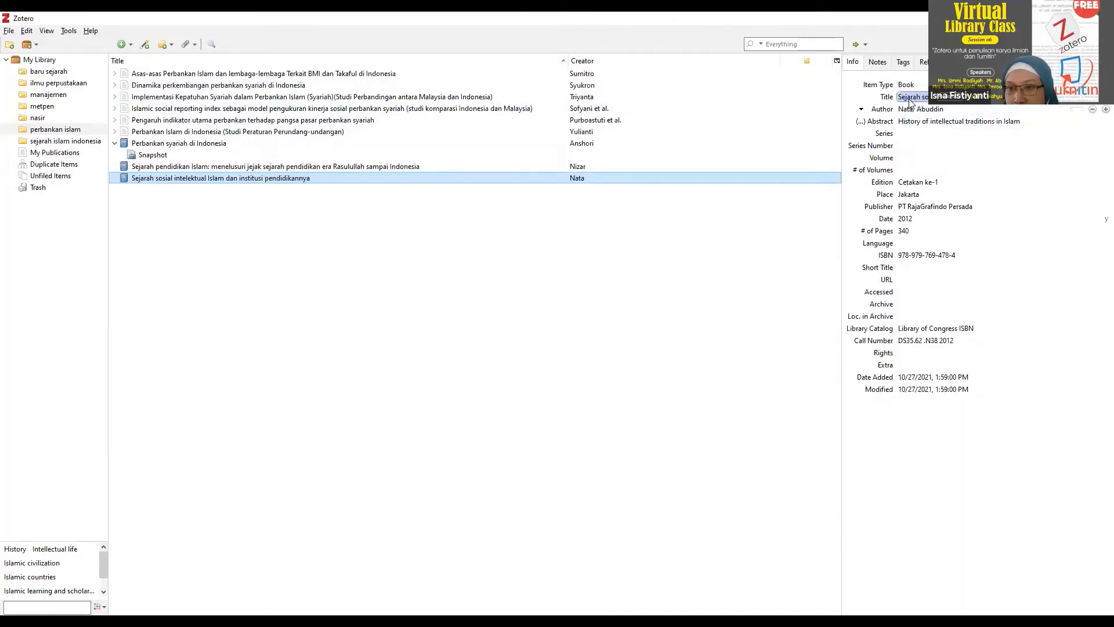
pyautogui.click(889, 91)
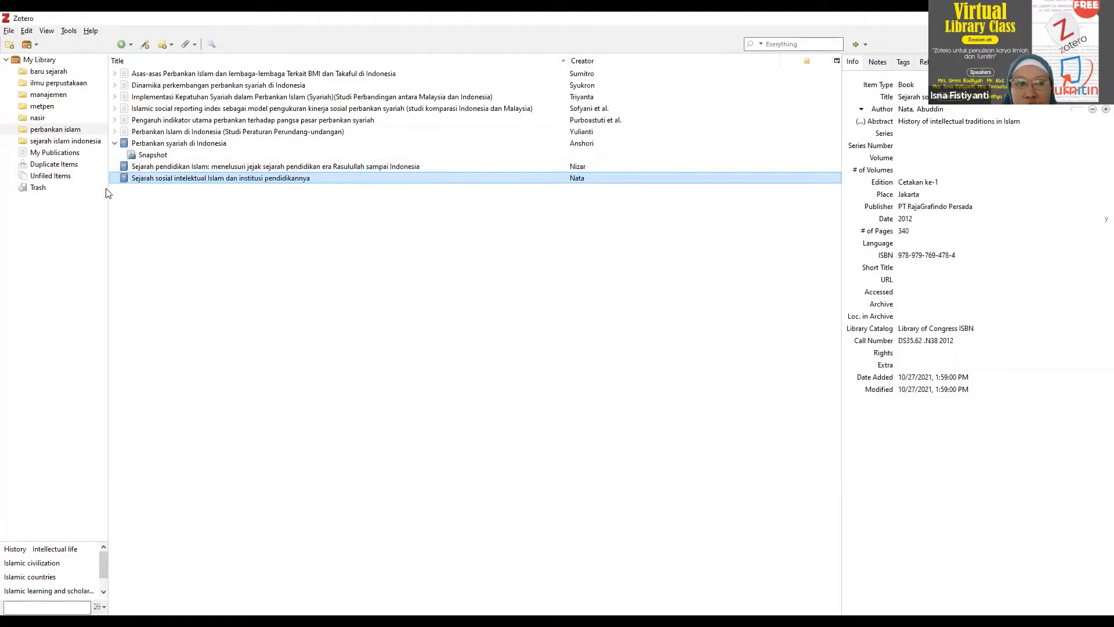
pyautogui.click(912, 98)
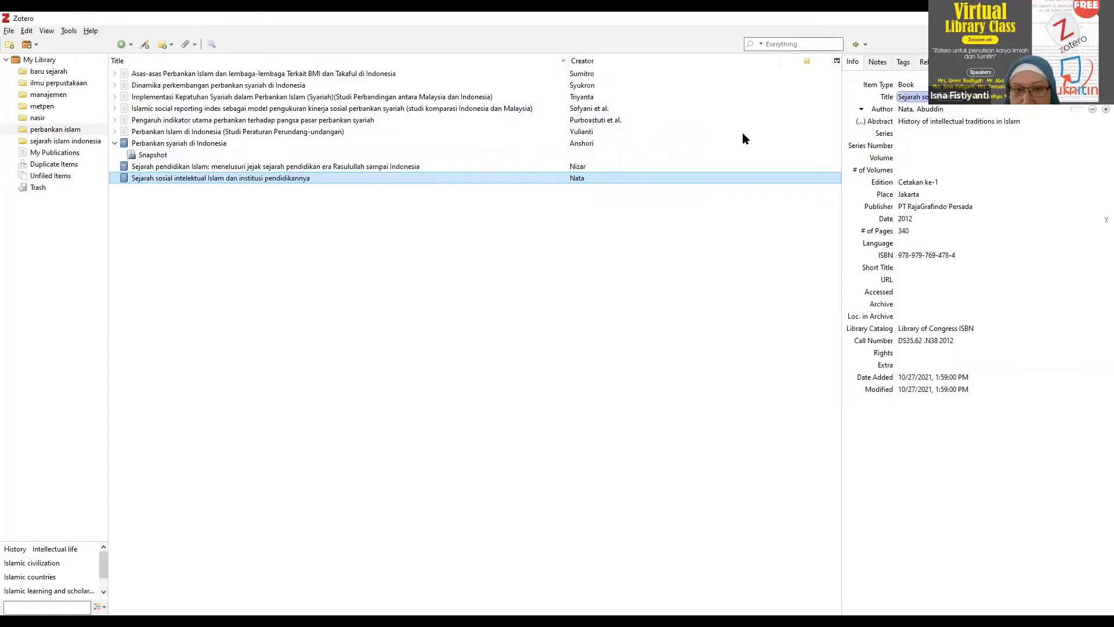
pyautogui.press('Escape')
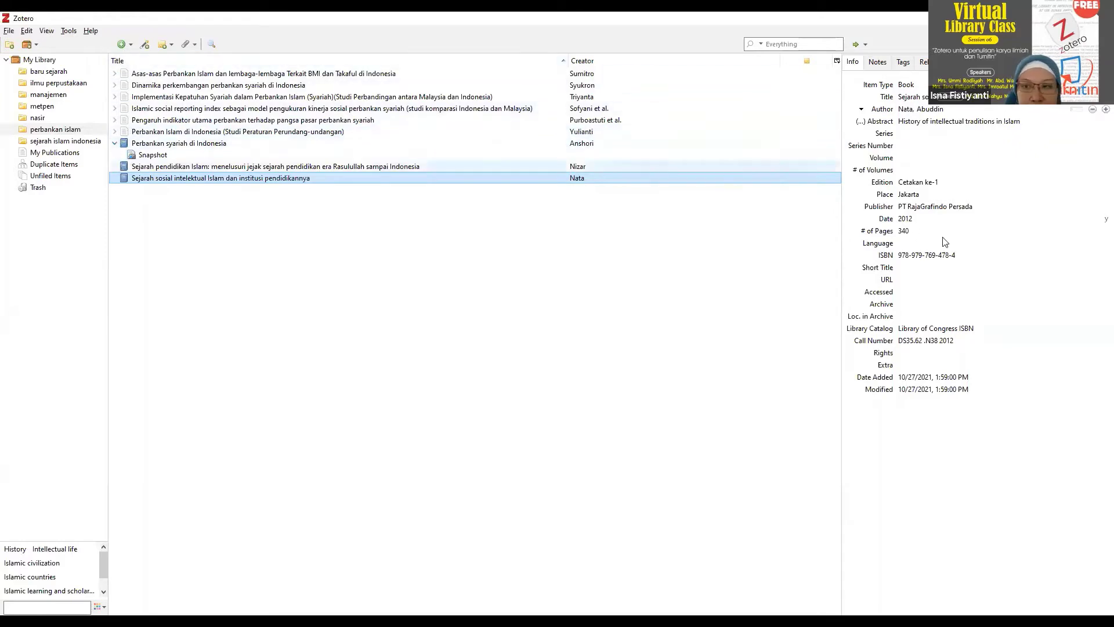
pyautogui.click(914, 99)
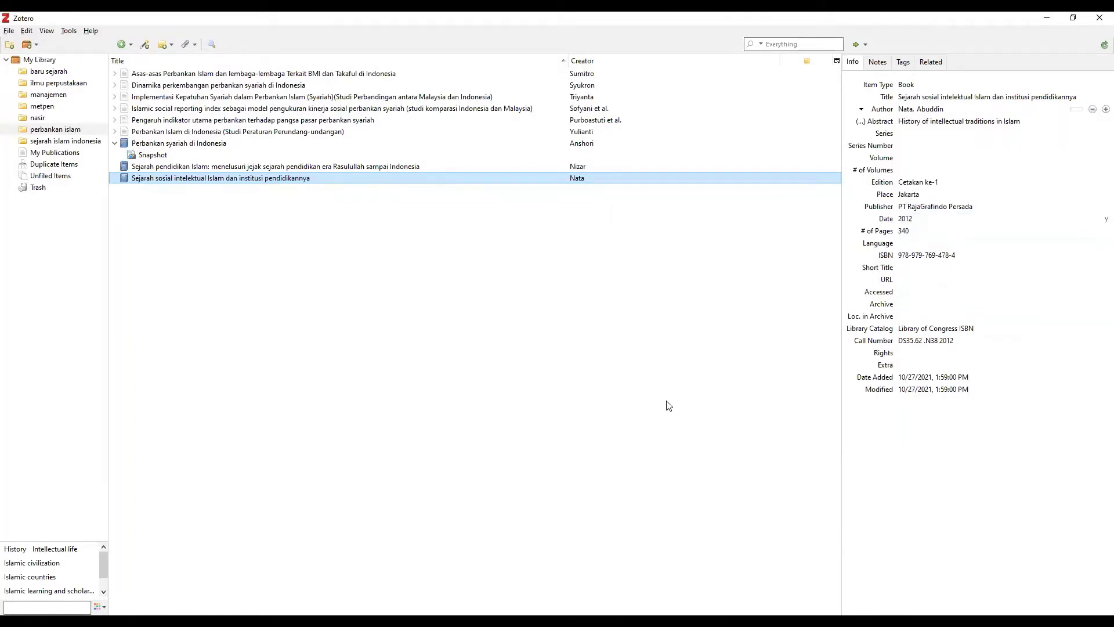
pyautogui.click(146, 48)
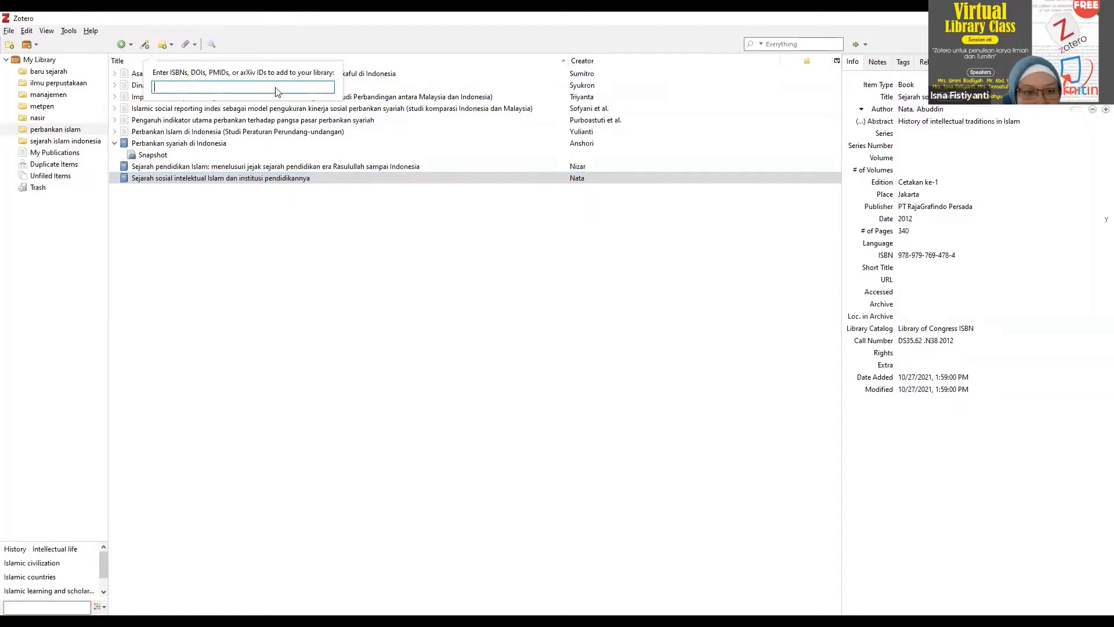
pyautogui.click(479, 347)
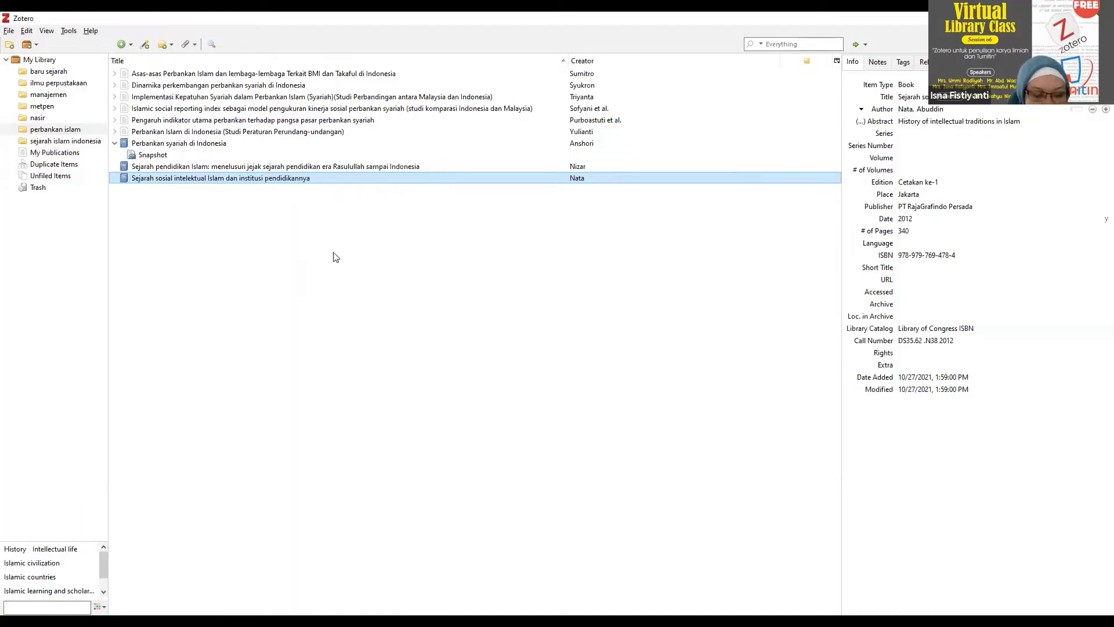
pyautogui.click(172, 45)
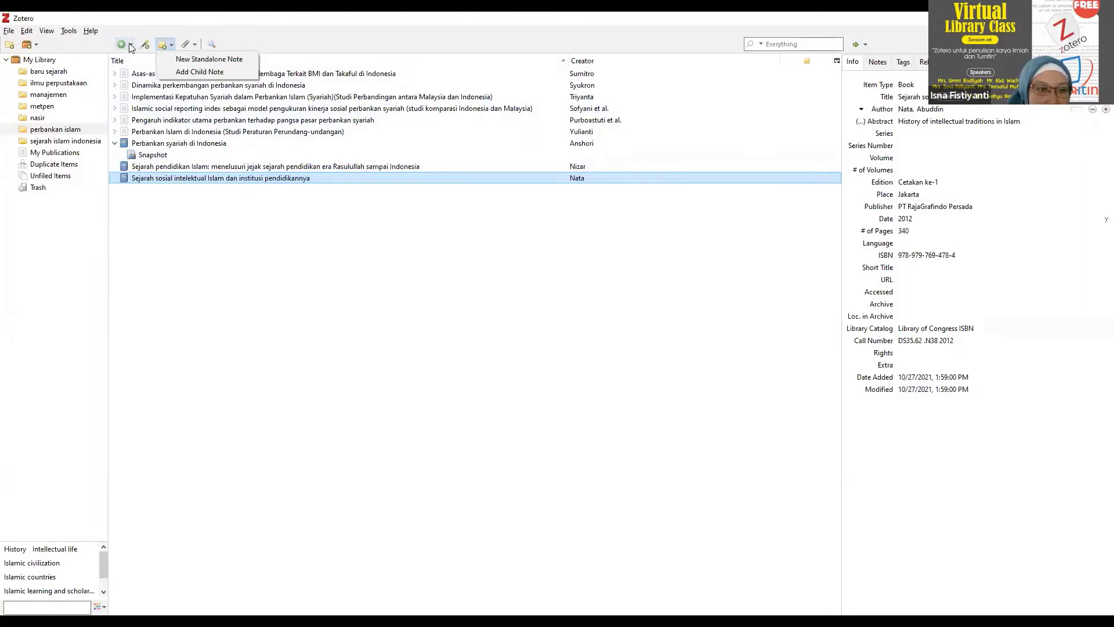
pyautogui.click(130, 45)
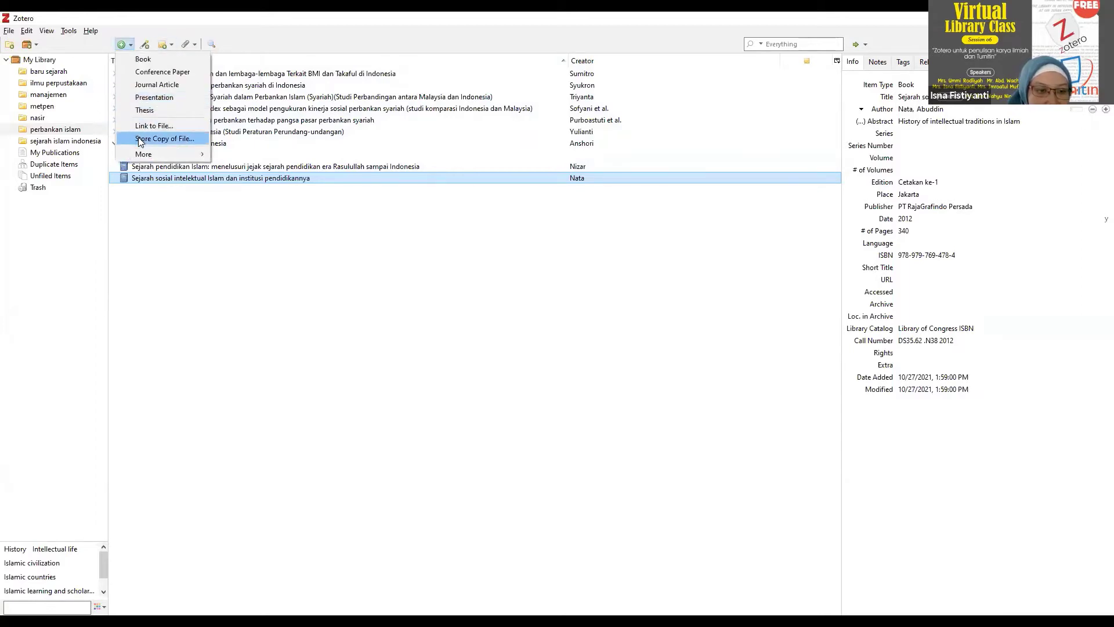
pyautogui.click(141, 139)
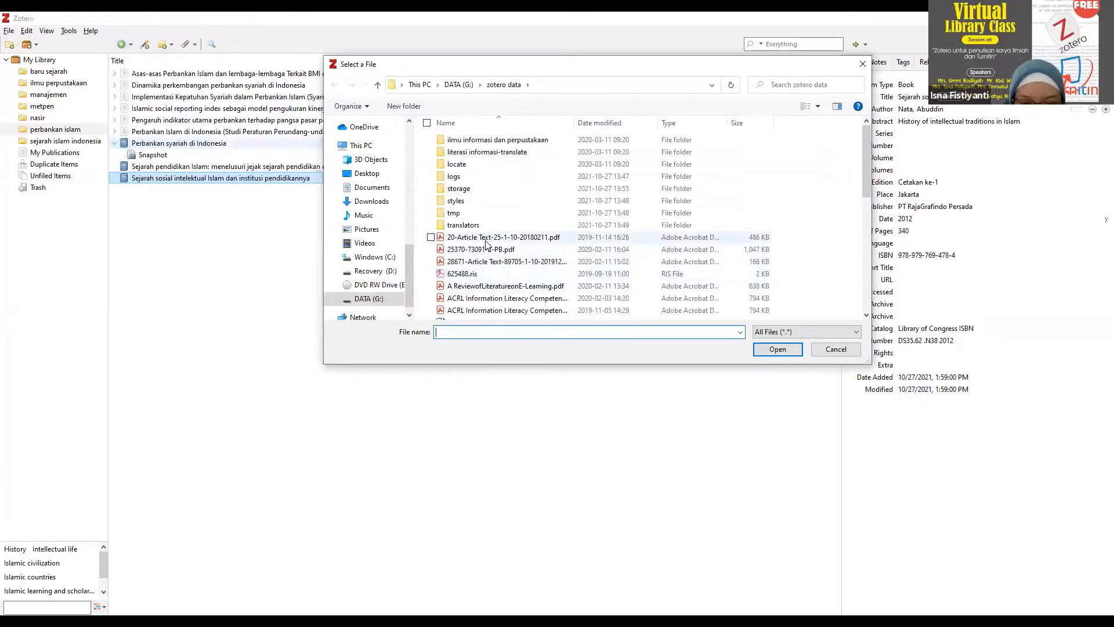
pyautogui.click(485, 238)
pyautogui.keyDown('ctrl'); pyautogui.click(482, 249); pyautogui.keyUp('ctrl')
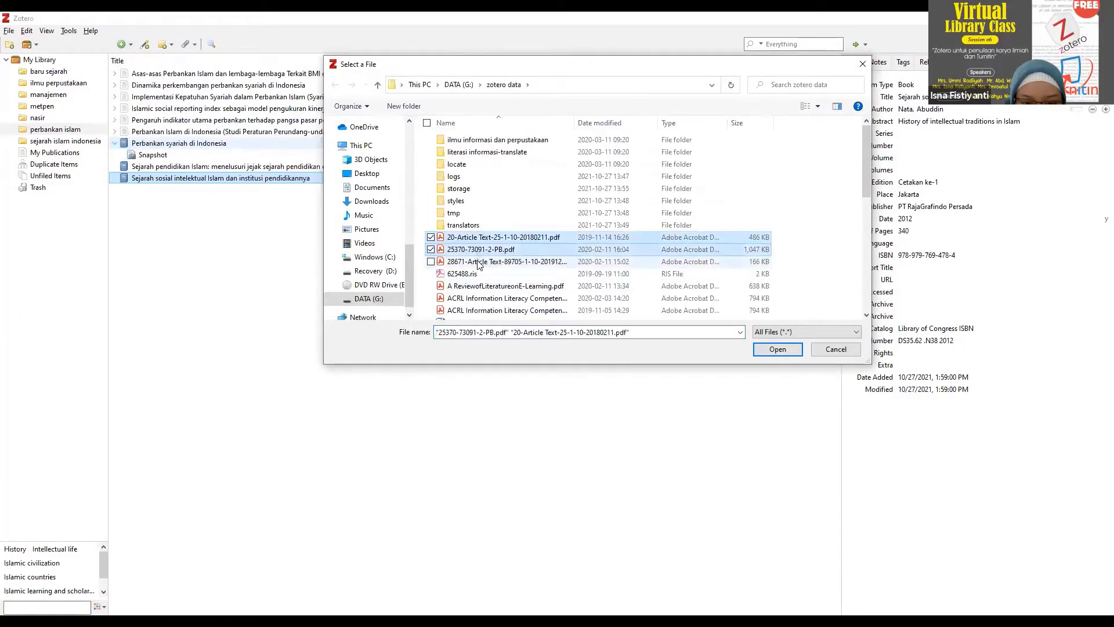
pyautogui.keyDown('ctrl'); pyautogui.click(481, 261); pyautogui.keyUp('ctrl')
pyautogui.keyDown('ctrl'); pyautogui.click(491, 298); pyautogui.keyUp('ctrl')
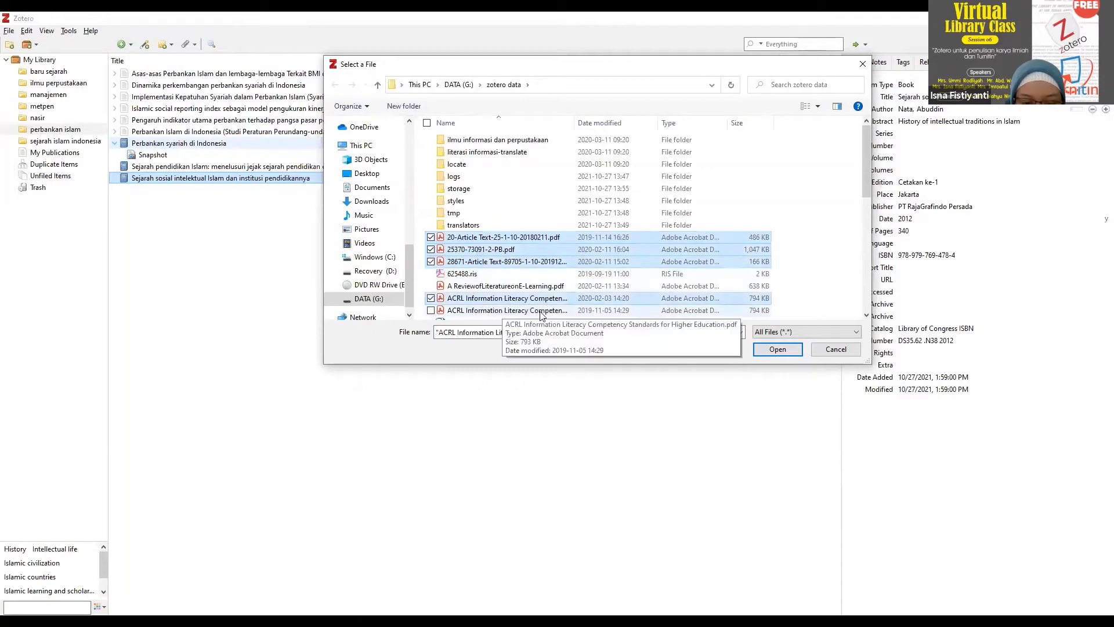
pyautogui.scroll(-1, 566, 313)
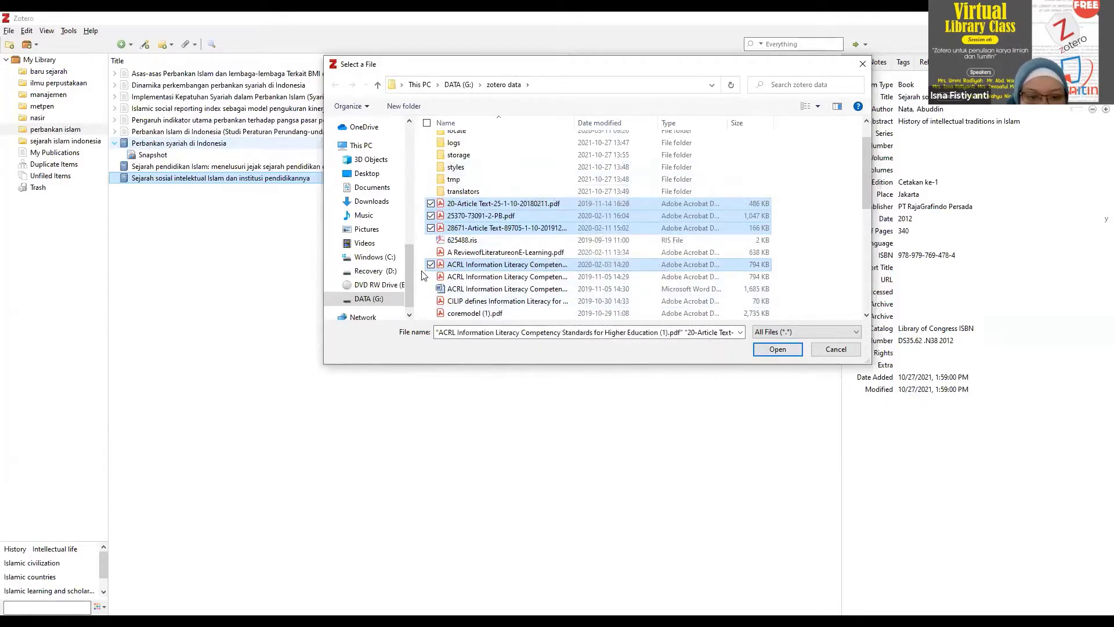
pyautogui.moveTo(410, 277); pyautogui.dragTo(407, 261)
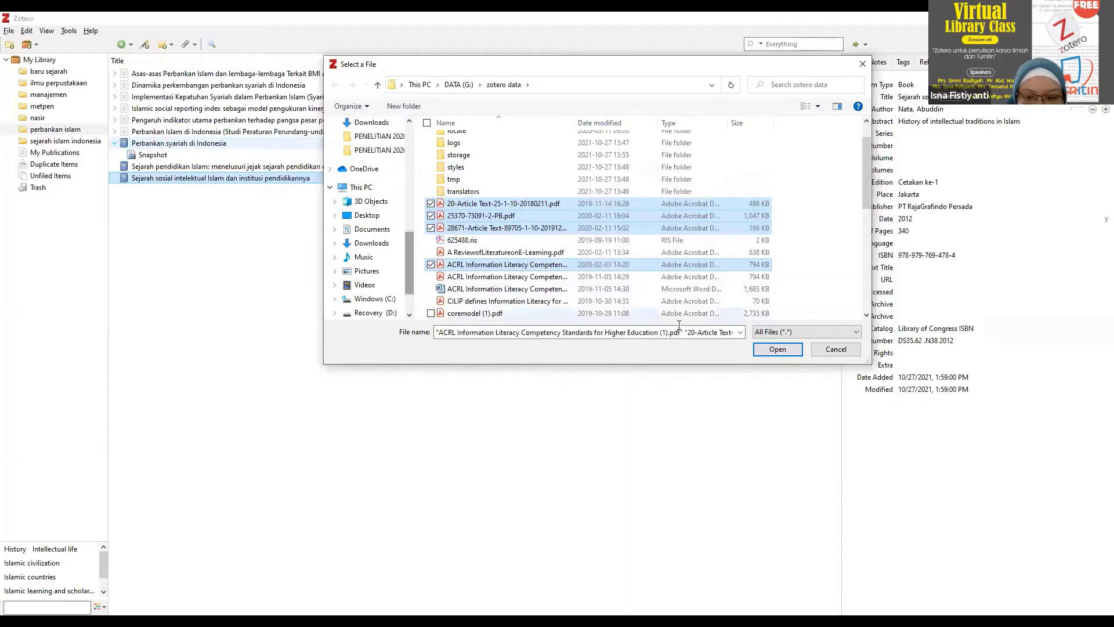
pyautogui.press('Return')
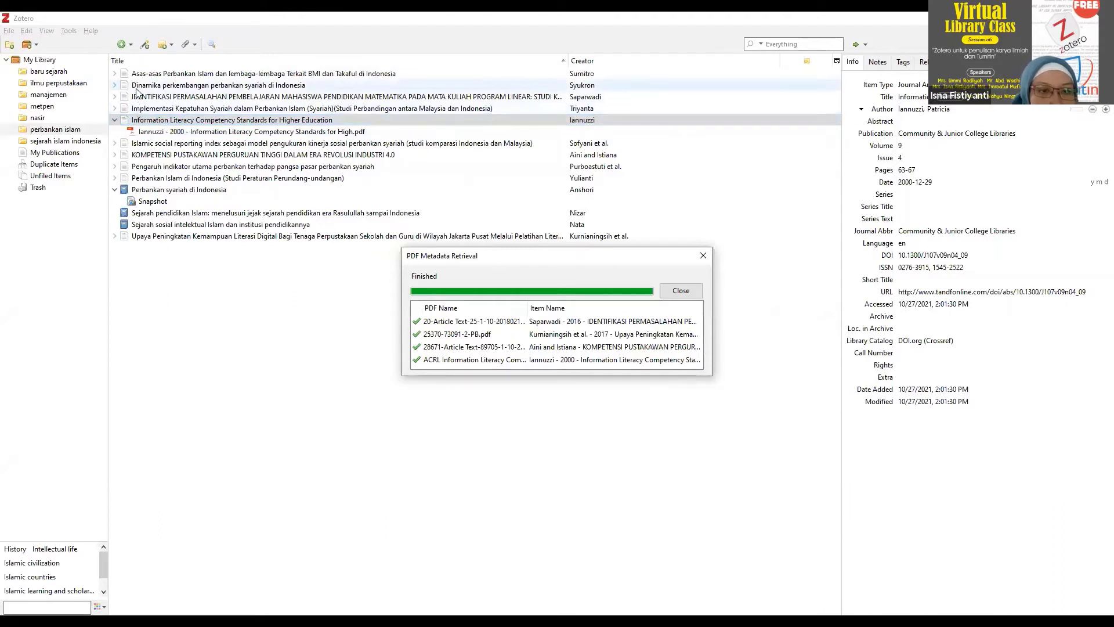
# Step: Examine which attachments, full-text PDFs or snapshots, belong to the items in the perbankan islam collection
pyautogui.click(114, 73)
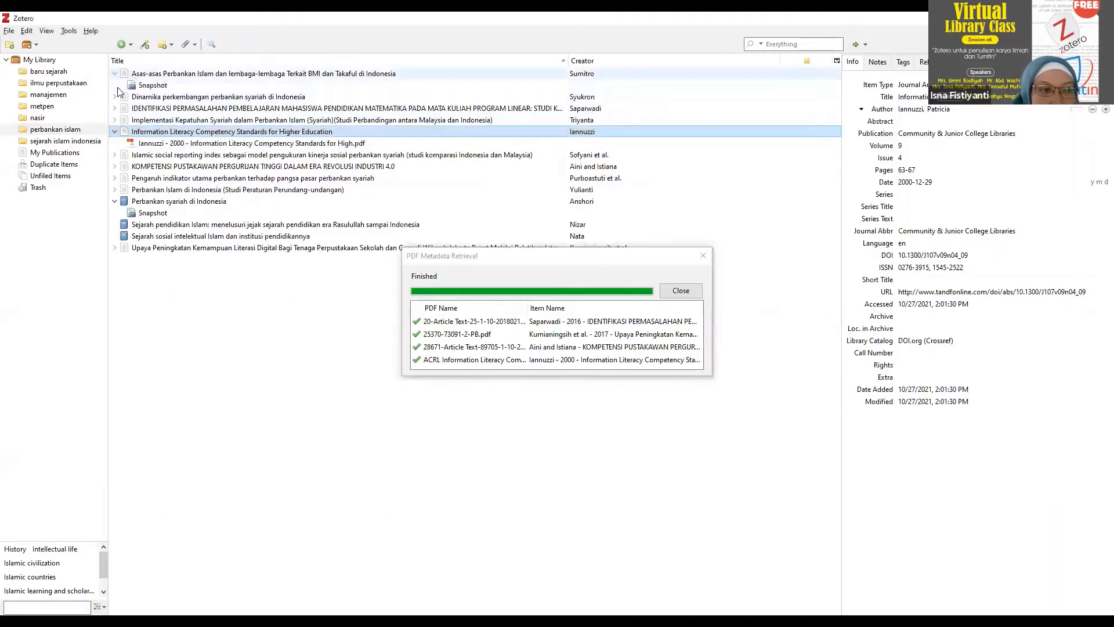
pyautogui.click(114, 97)
pyautogui.click(114, 131)
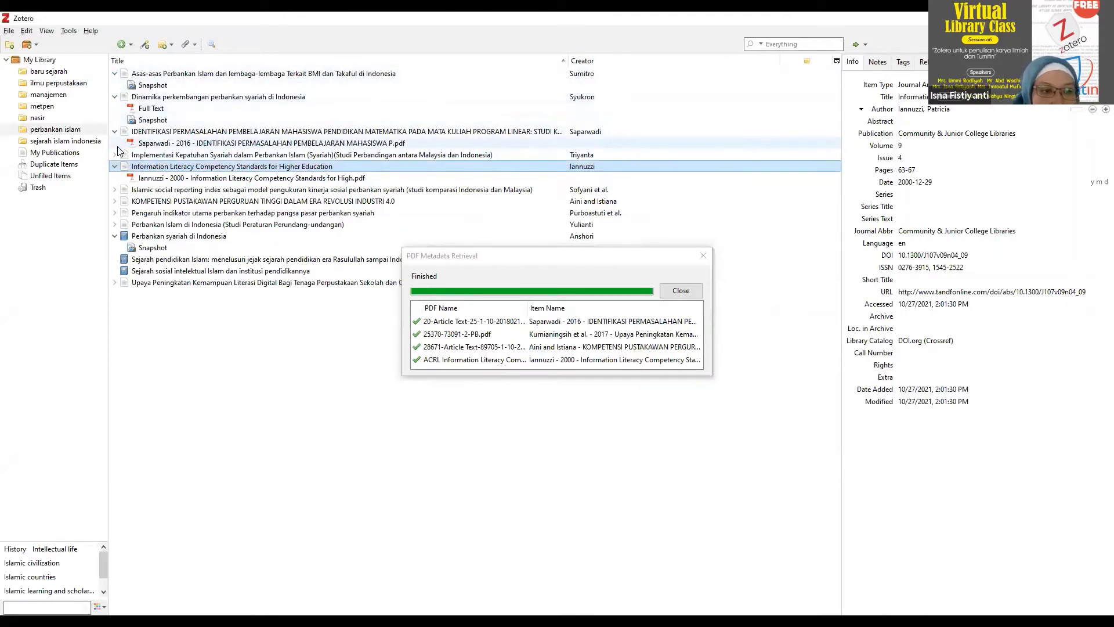
pyautogui.click(114, 154)
pyautogui.click(114, 213)
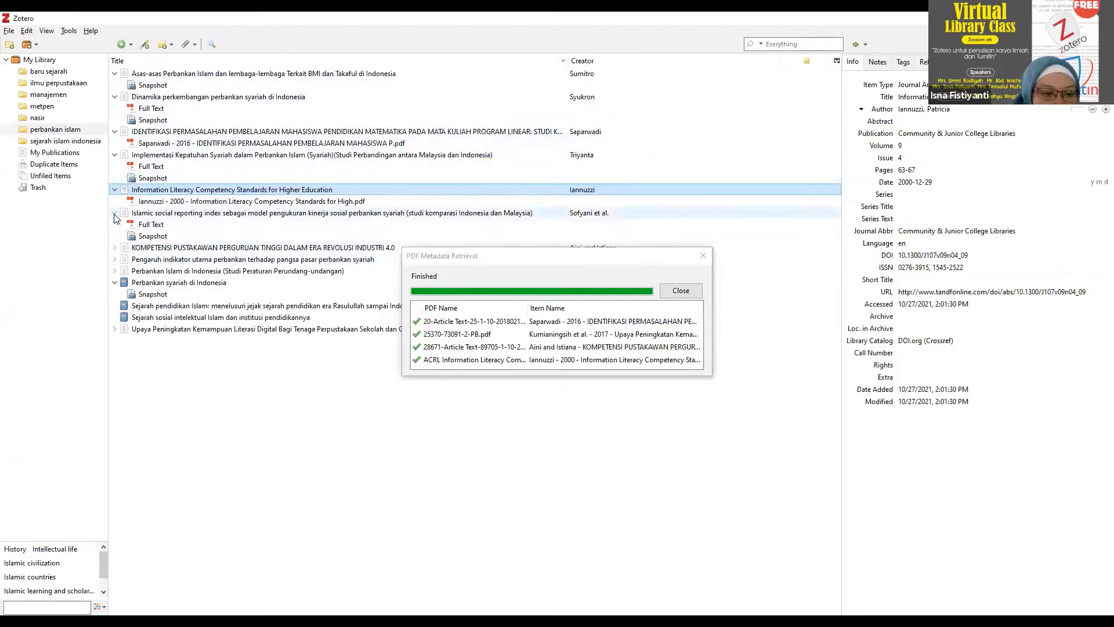
pyautogui.click(114, 214)
pyautogui.click(114, 190)
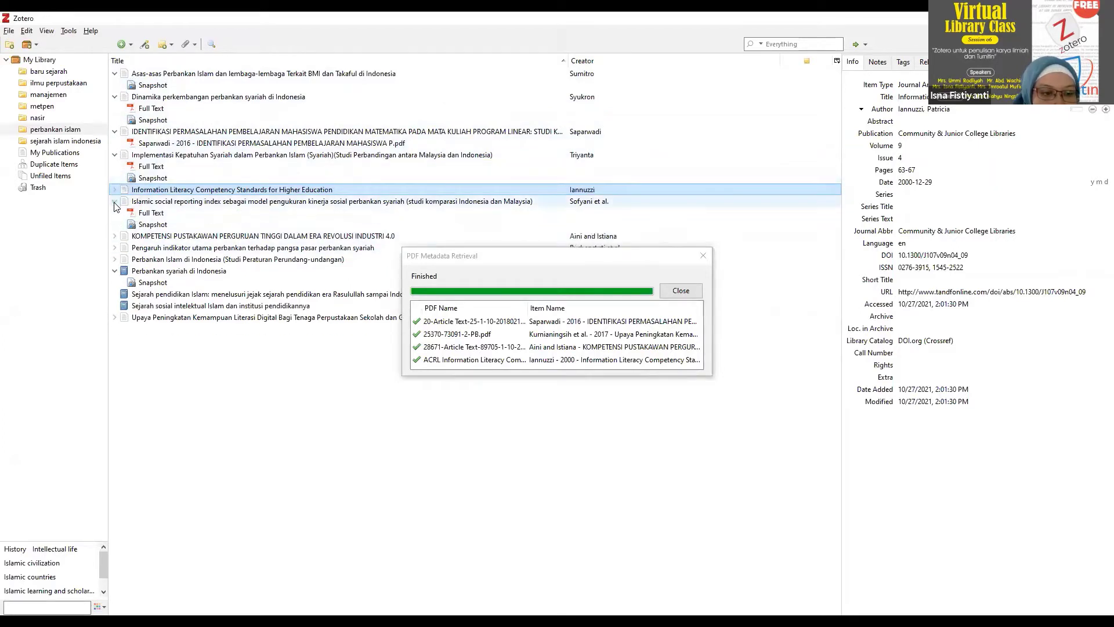
pyautogui.click(114, 155)
pyautogui.click(114, 132)
pyautogui.click(114, 97)
pyautogui.click(114, 74)
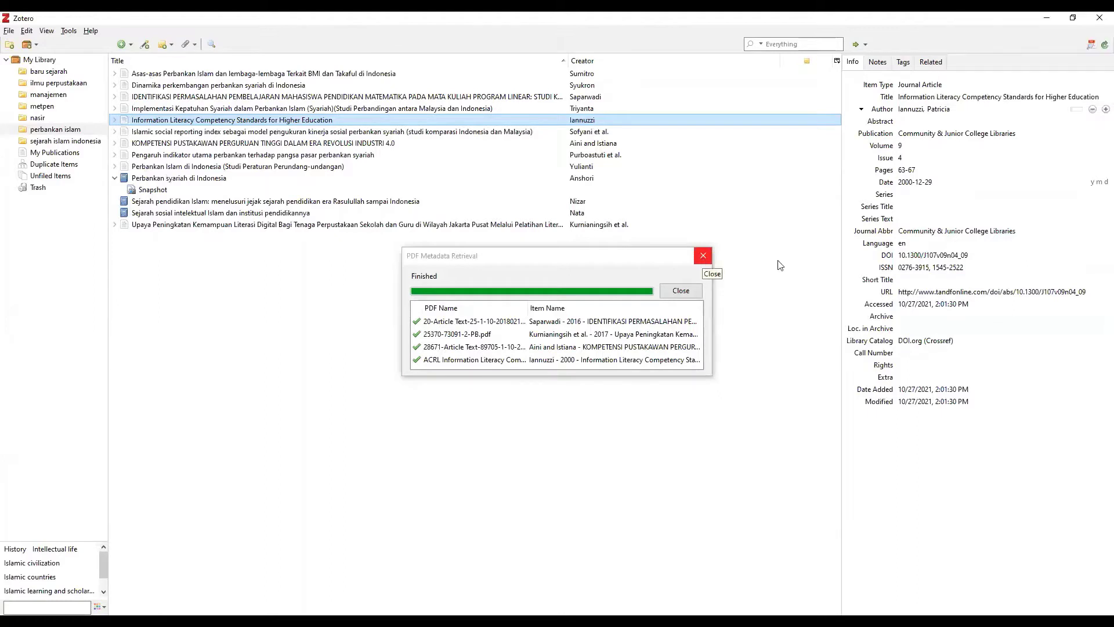
pyautogui.click(1059, 184)
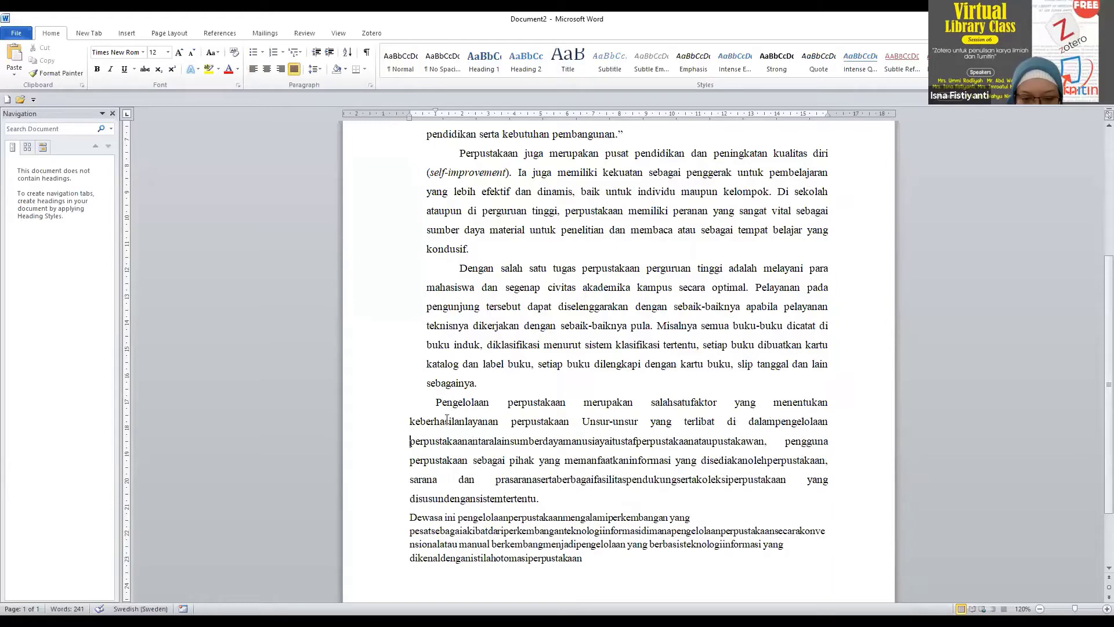
# Step: In Word's Document2, delete the last paragraph, which begins with "Dewasa ini"
pyautogui.moveTo(410, 516); pyautogui.dragTo(534, 590)
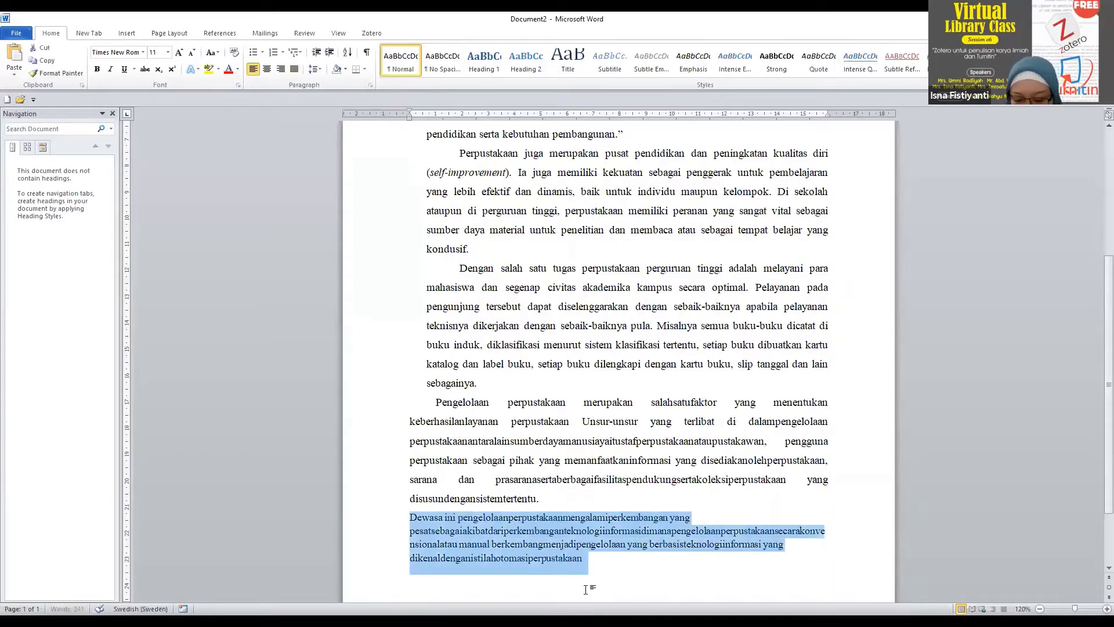
pyautogui.press('BackSpace')
pyautogui.press('BackSpace')
# Step: Insert a Zotero footnote citation of "Islamic Social Reporting Index", page 63, after "yang berbunyi sebagai berikut:" in the first paragraph
pyautogui.scroll(4, 504, 371)
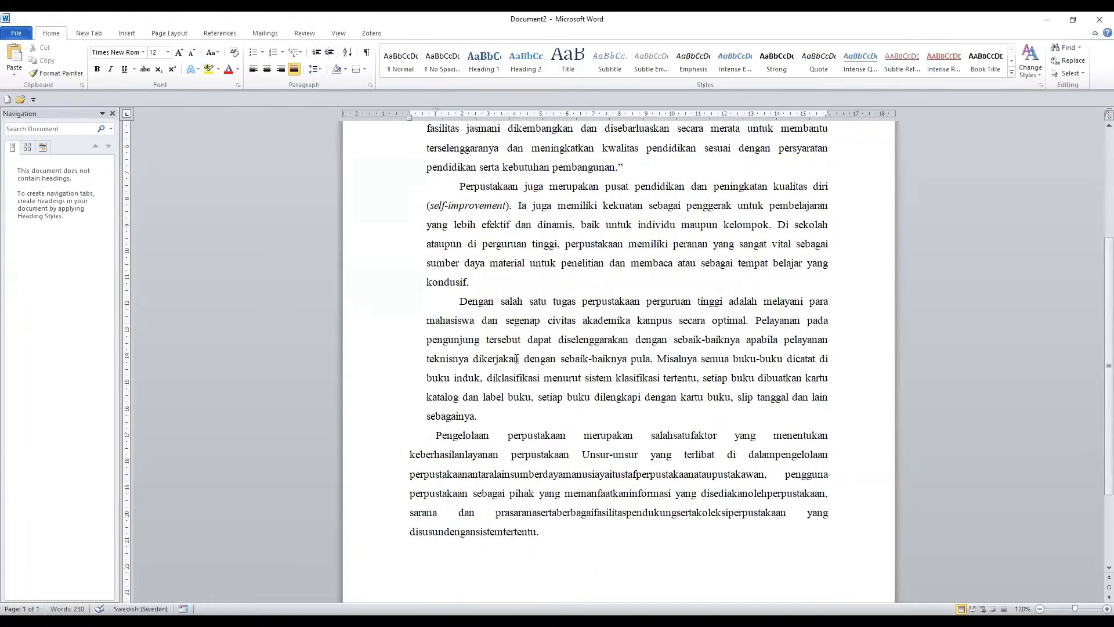
pyautogui.click(631, 289)
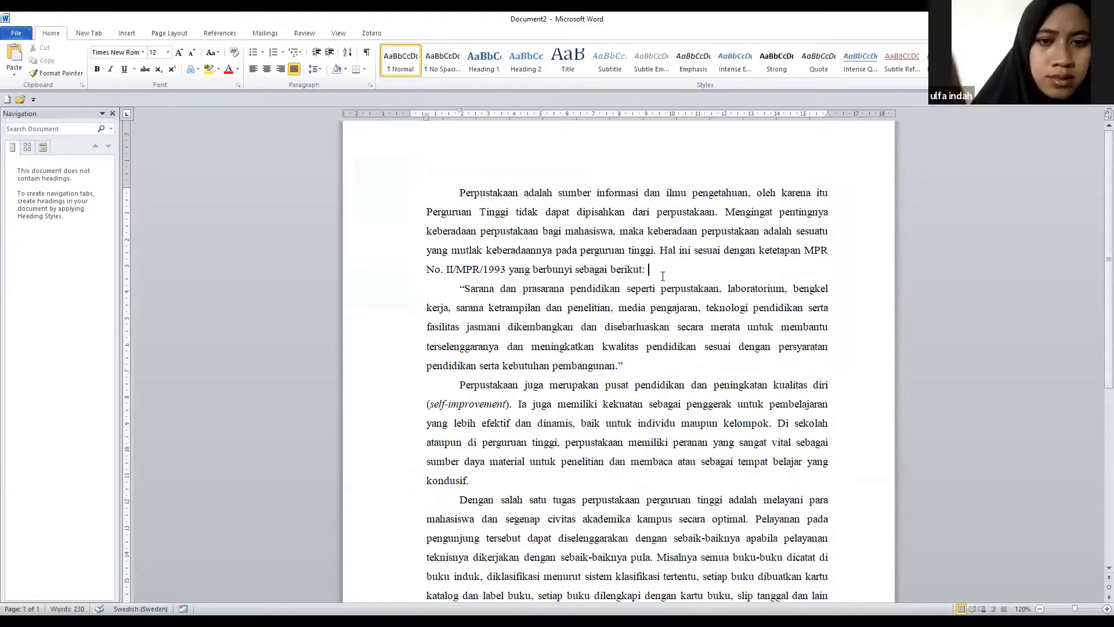
pyautogui.click(370, 37)
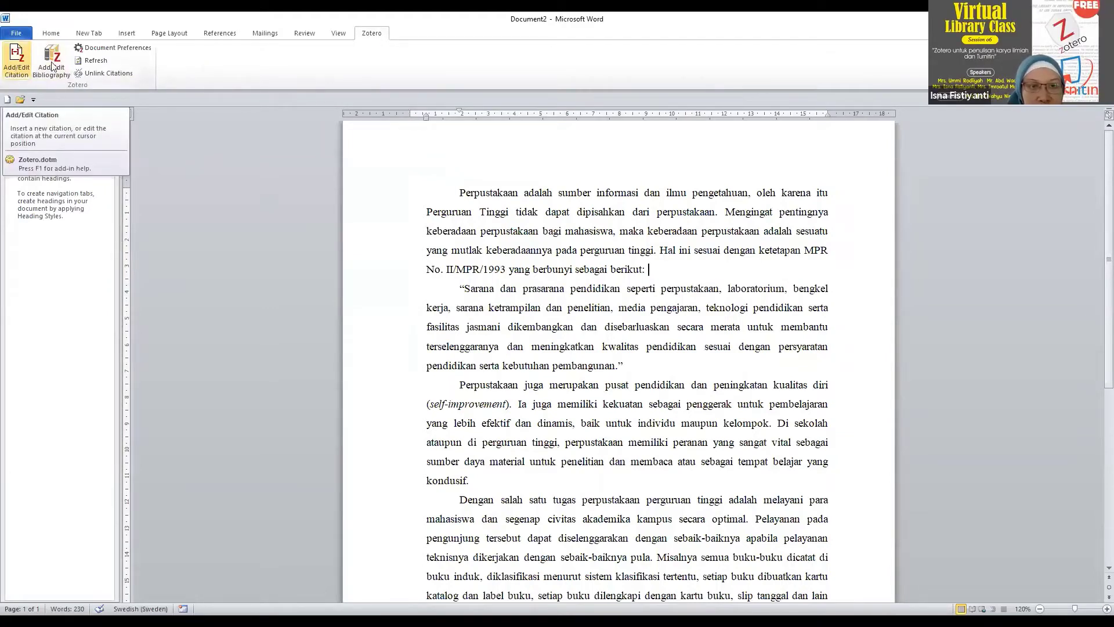
pyautogui.click(15, 69)
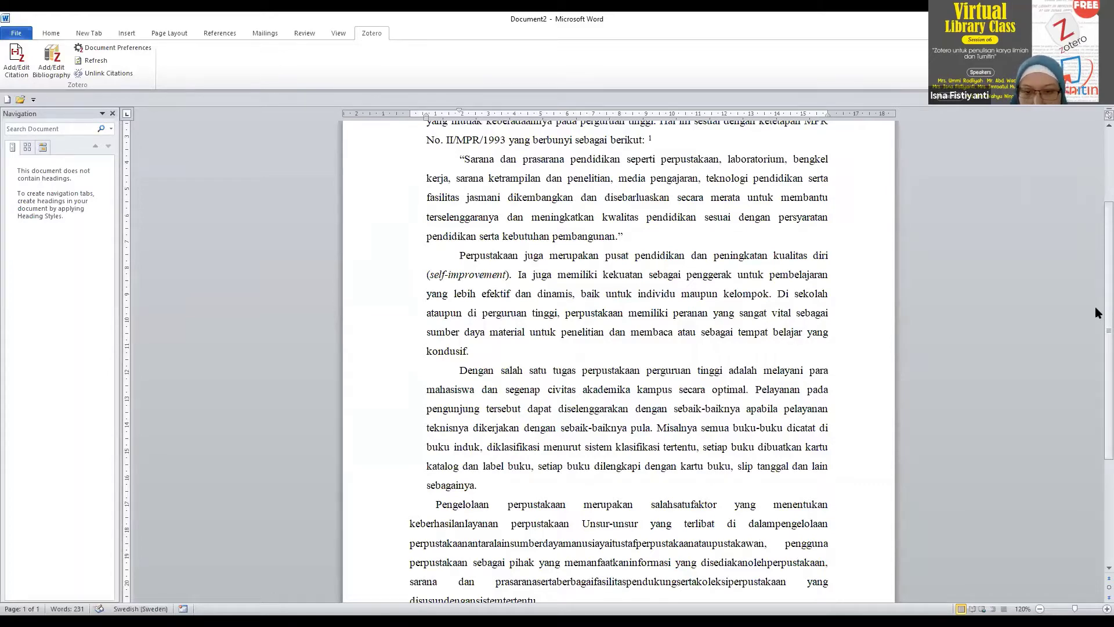
pyautogui.scroll(-3, 631, 466)
pyautogui.scroll(-1, 632, 466)
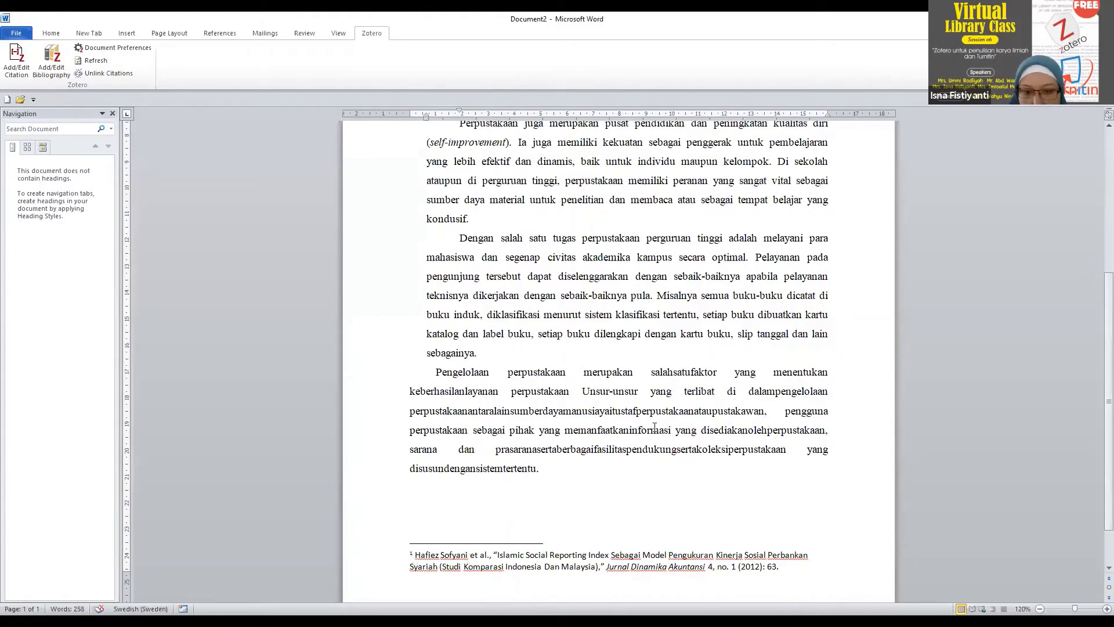
# Step: Insert a Zotero footnote citation of "Pengaruh Indikator Utama Perbankan", page 34, after the quotation ending in "kebutuhan pembangunan."
pyautogui.scroll(3, 641, 445)
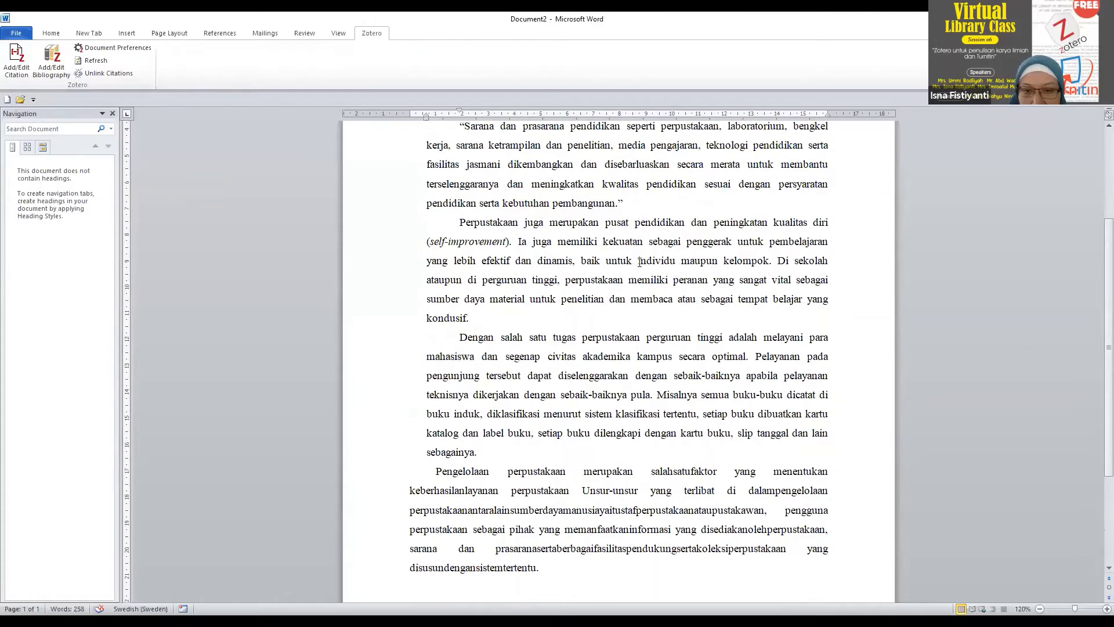
pyautogui.scroll(2, 639, 263)
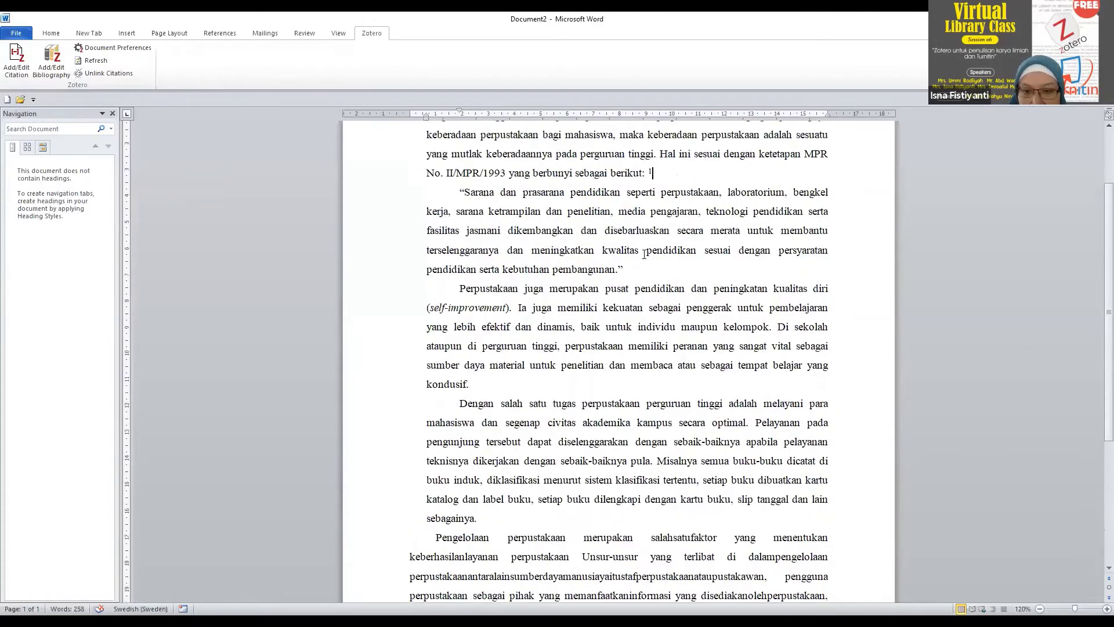
pyautogui.click(20, 61)
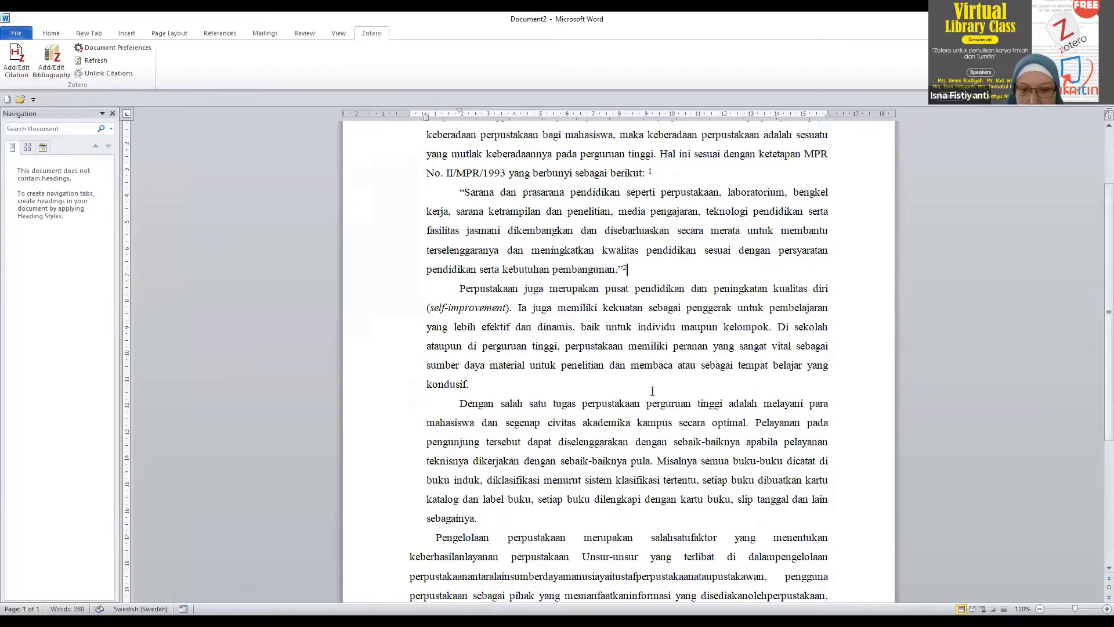
pyautogui.scroll(-1, 653, 391)
pyautogui.scroll(-2, 653, 392)
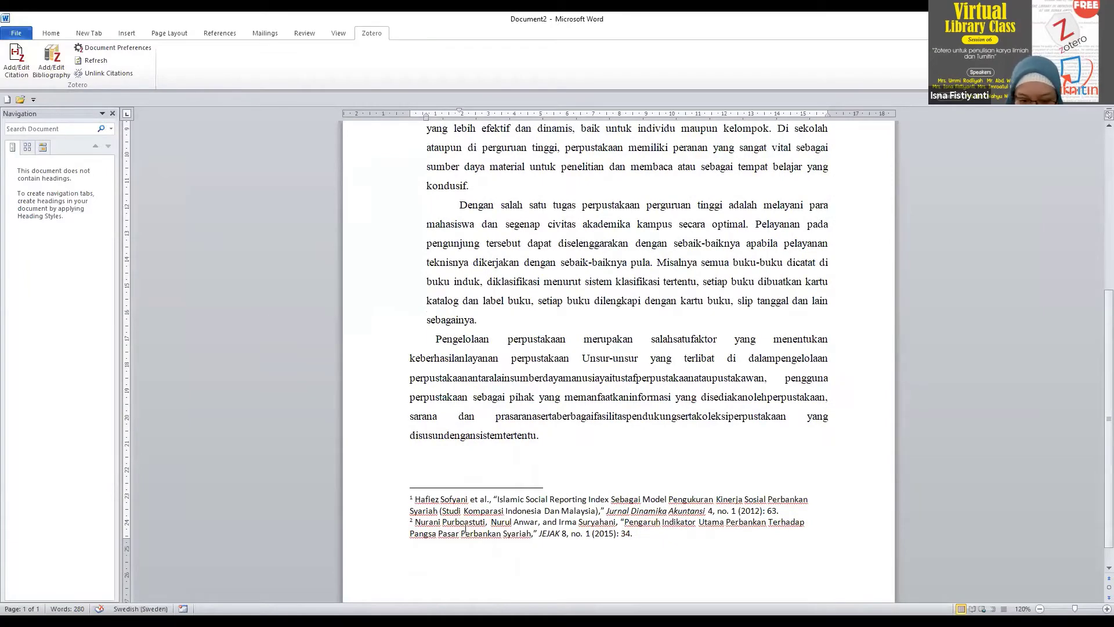
# Step: Cite "Islamic Social Reporting Index" again in a Zotero footnote, without a page number, after "kondusif."
pyautogui.scroll(2, 629, 445)
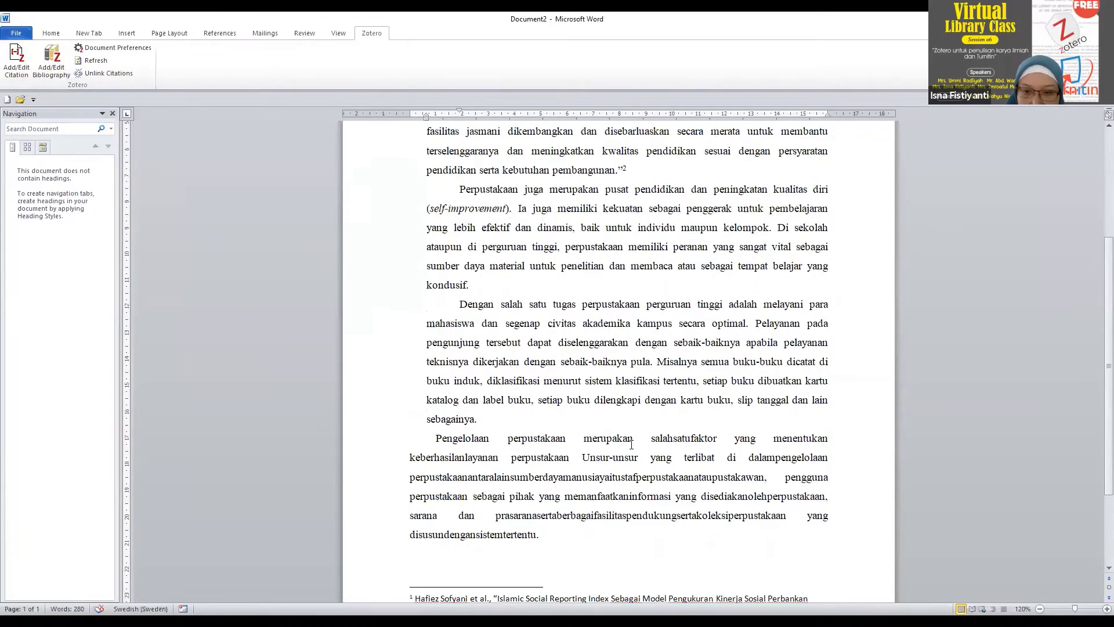
pyautogui.scroll(1, 631, 444)
pyautogui.click(503, 321)
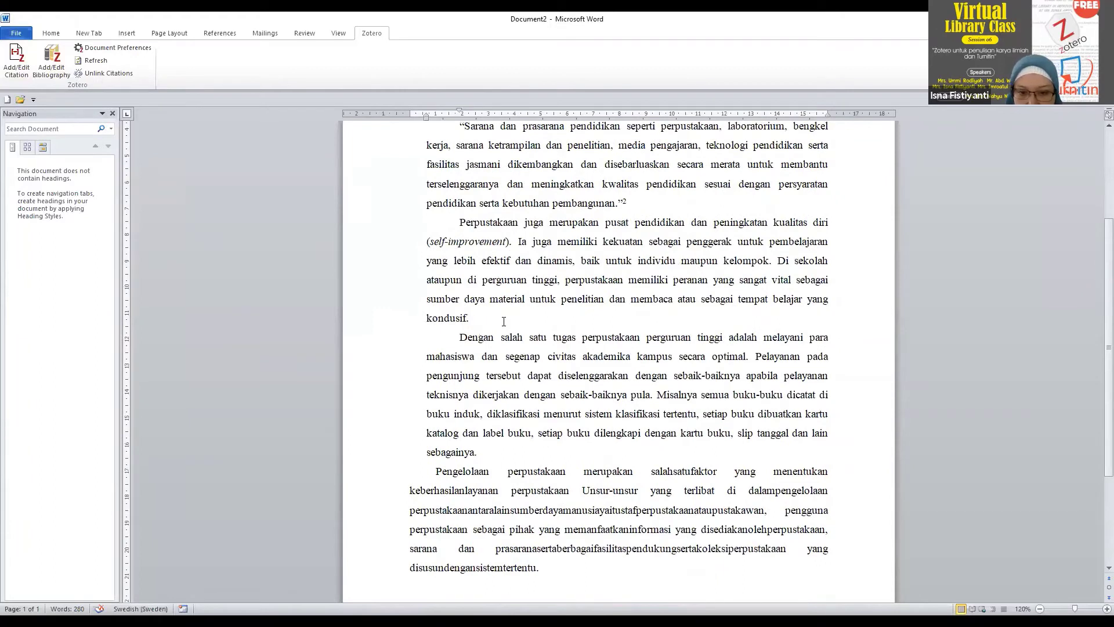
pyautogui.click(22, 66)
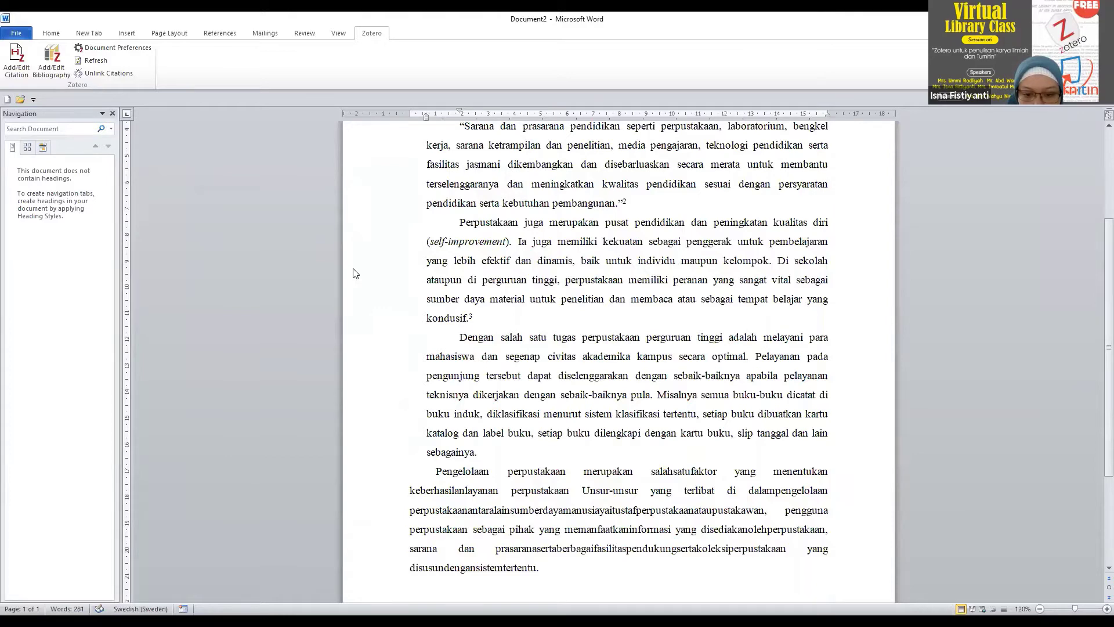
pyautogui.scroll(-3, 573, 448)
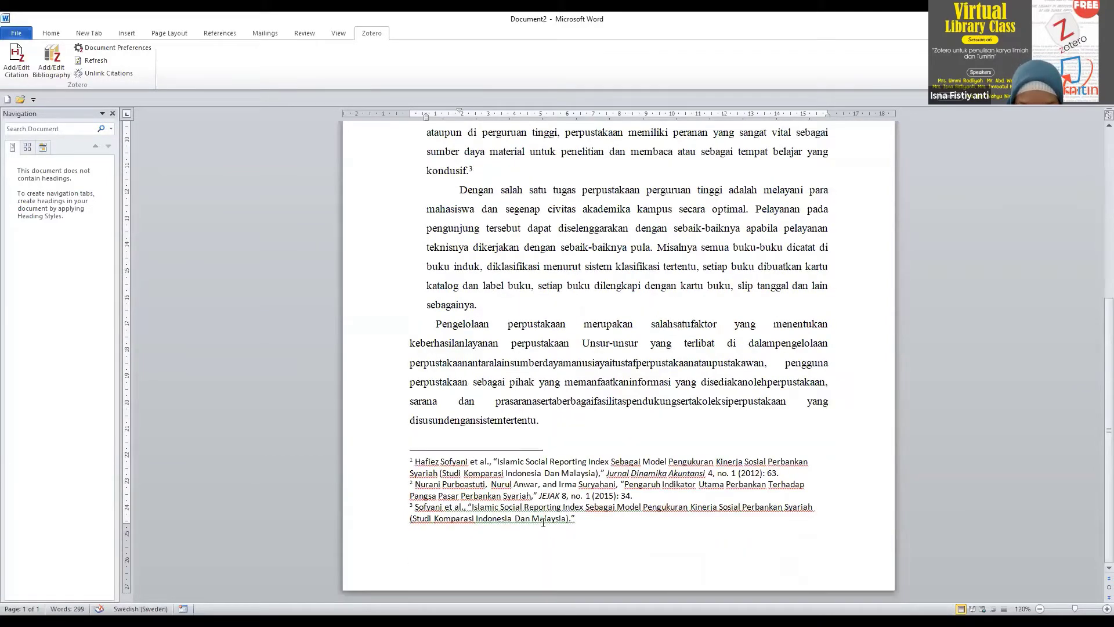
# Step: Compare the author and title wording of footnote 1 with footnote 3, which cites the same source
pyautogui.click(594, 520)
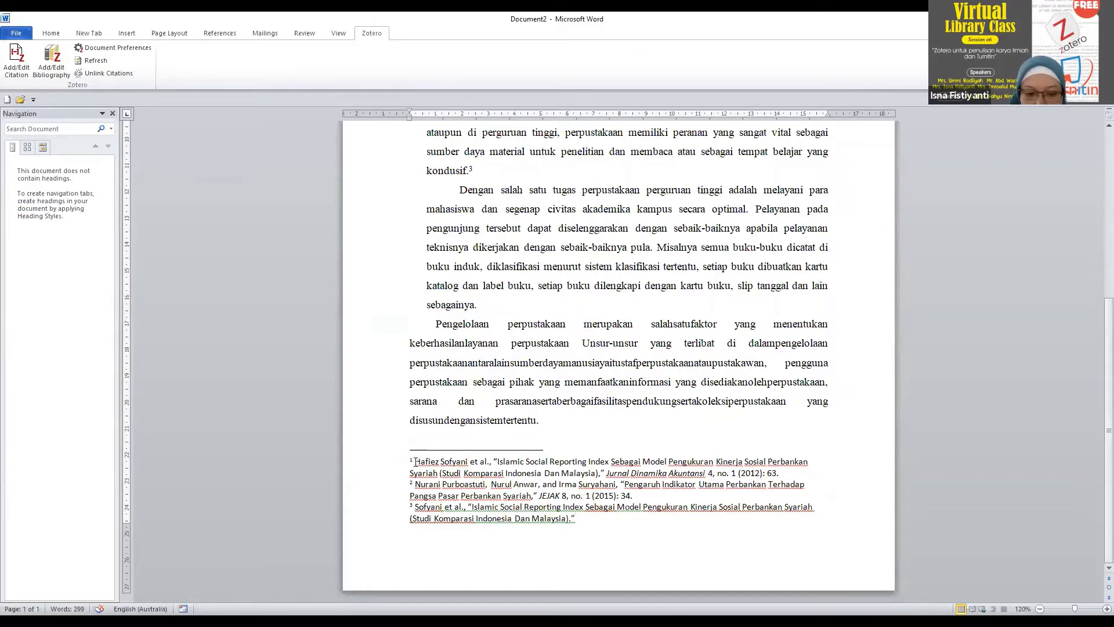
pyautogui.moveTo(415, 461); pyautogui.dragTo(486, 462)
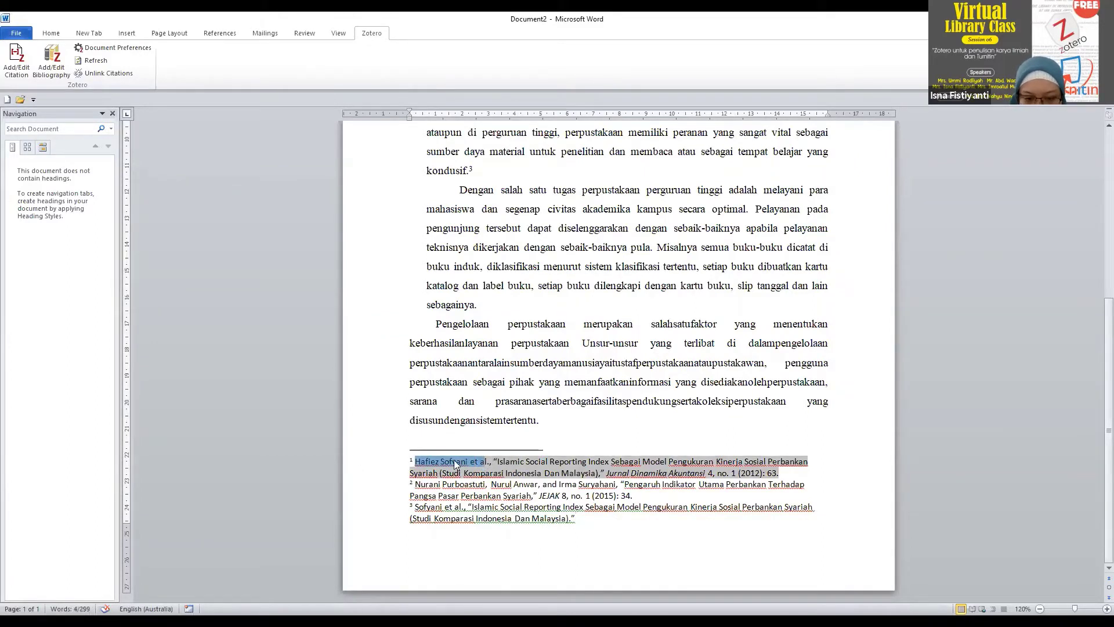
pyautogui.click(441, 461)
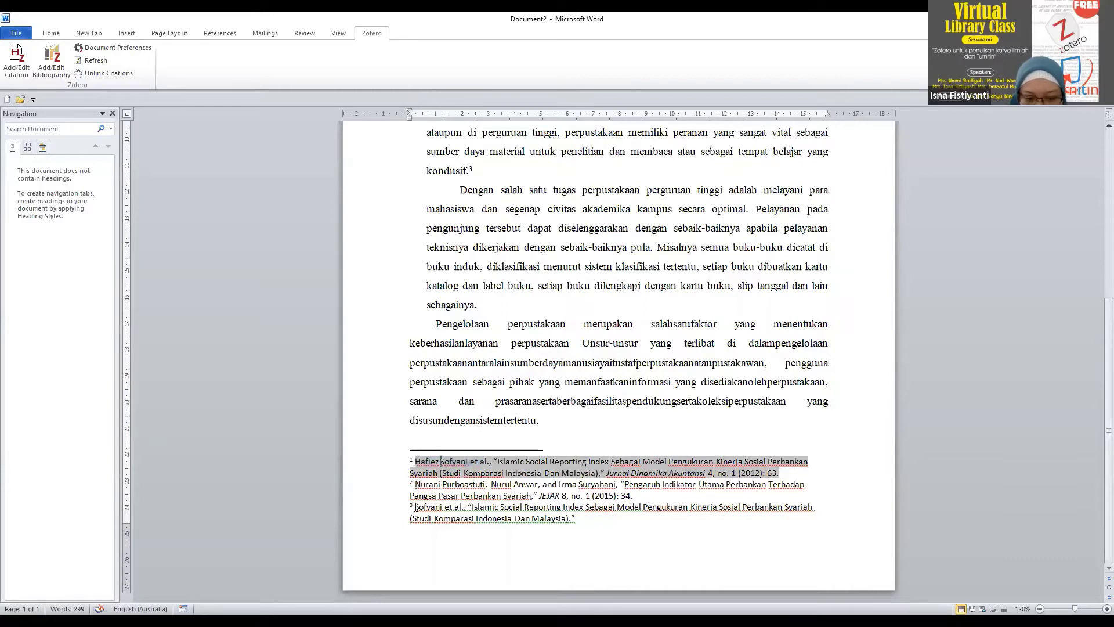
pyautogui.moveTo(416, 507); pyautogui.dragTo(589, 522)
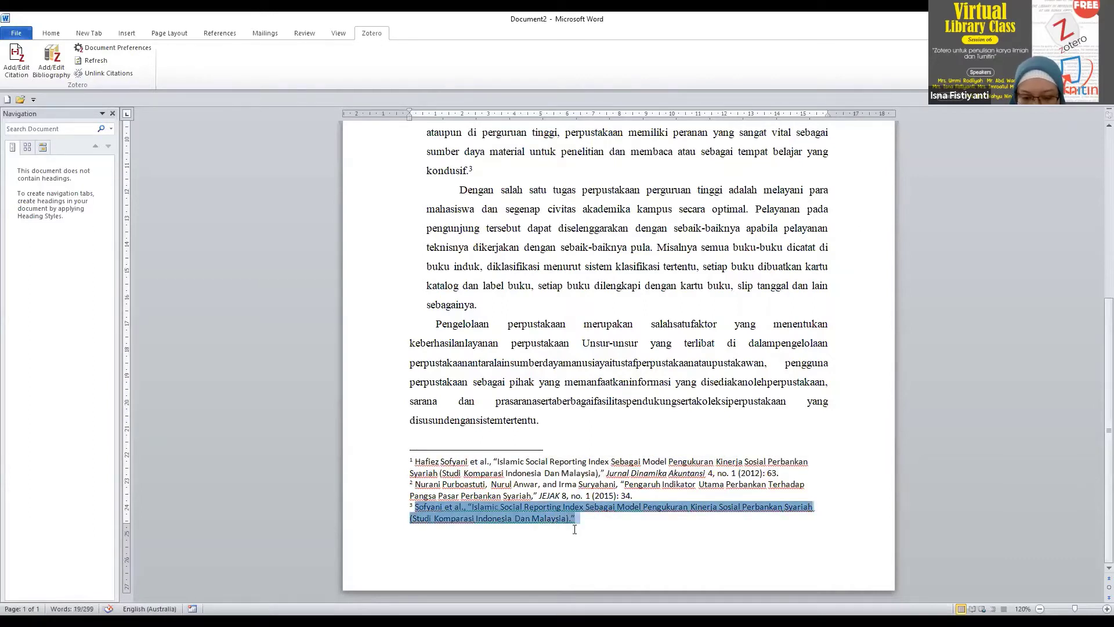
pyautogui.click(797, 473)
# Step: Insert a Zotero footnote citation of the same source as footnote 3 after "sebagainya." and check the footnote's form
pyautogui.scroll(6, 754, 418)
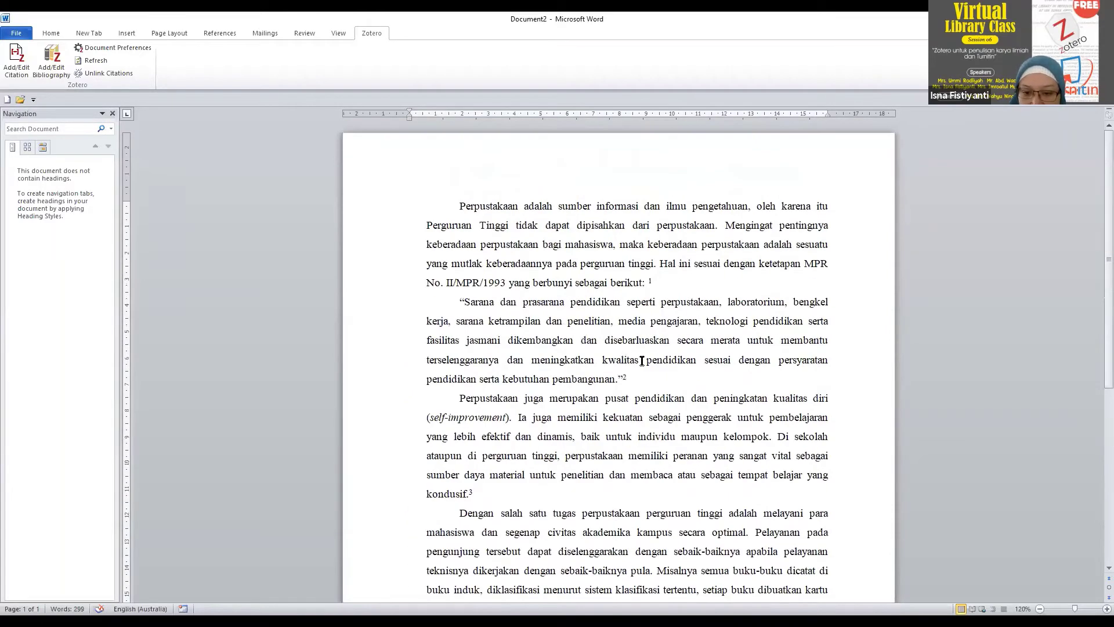
pyautogui.scroll(-3, 509, 525)
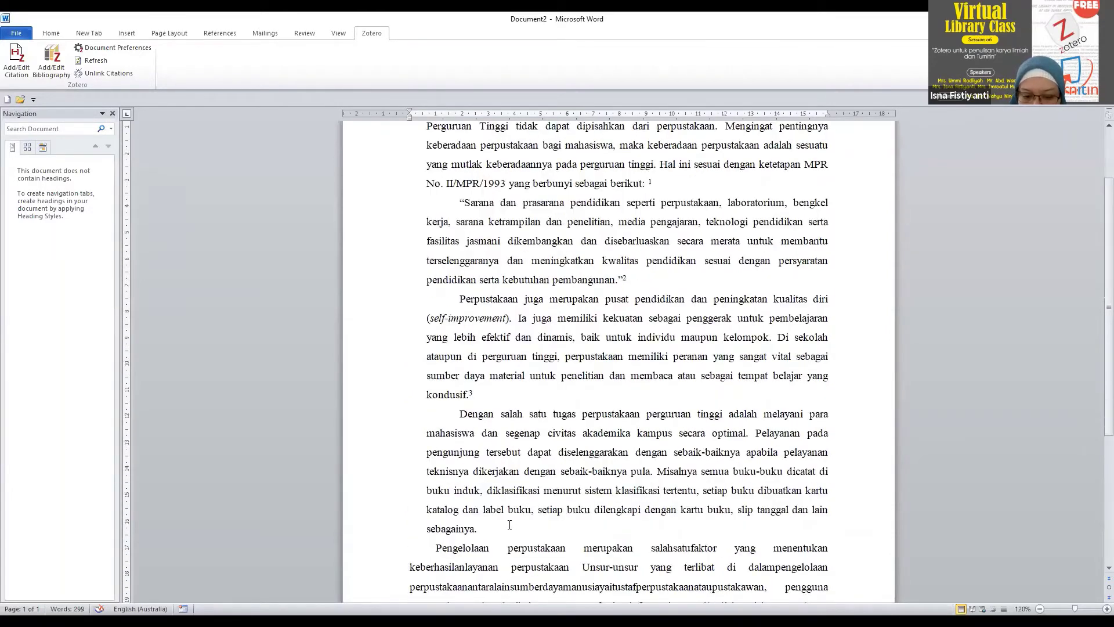
pyautogui.click(510, 525)
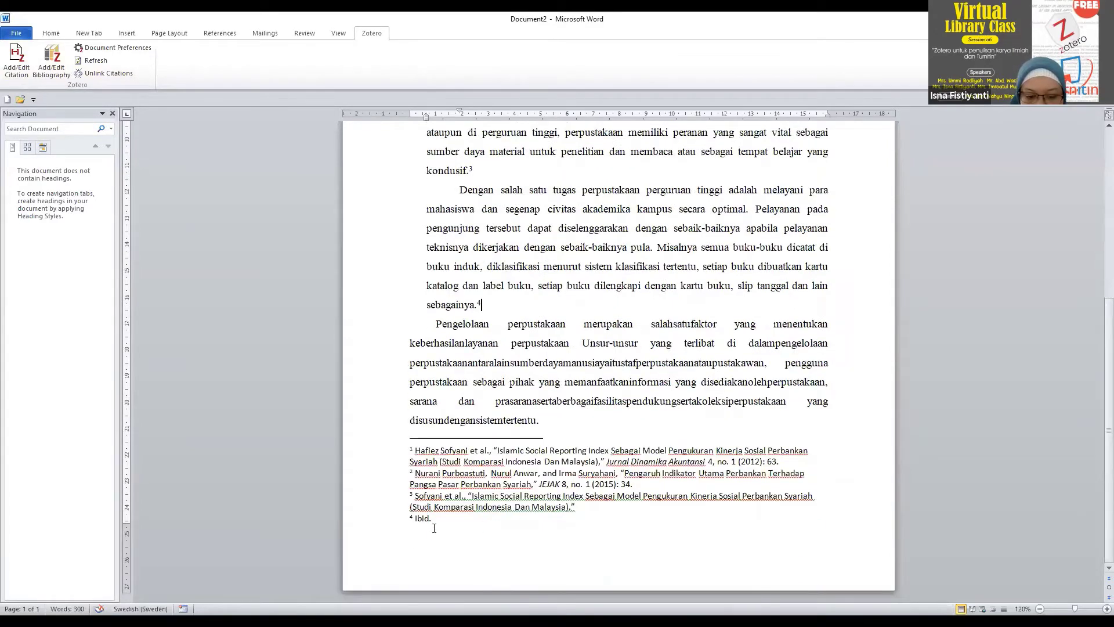
pyautogui.click(442, 518)
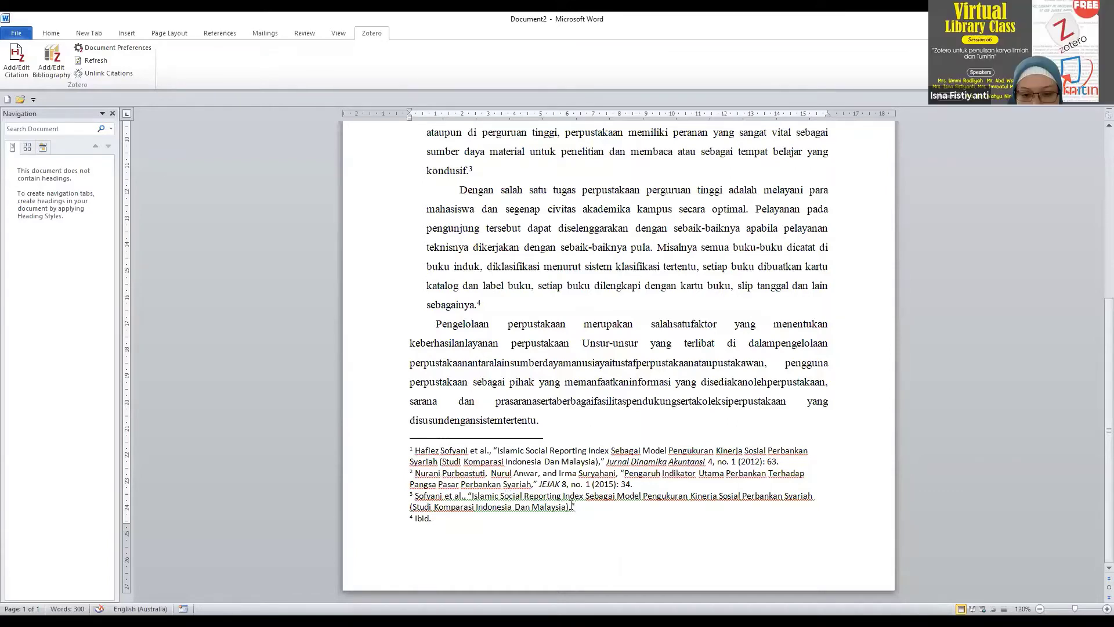
# Step: Delete the overflowing end of the last paragraph so that it stops at "disediakanolehperpustakaan,"
pyautogui.click(469, 518)
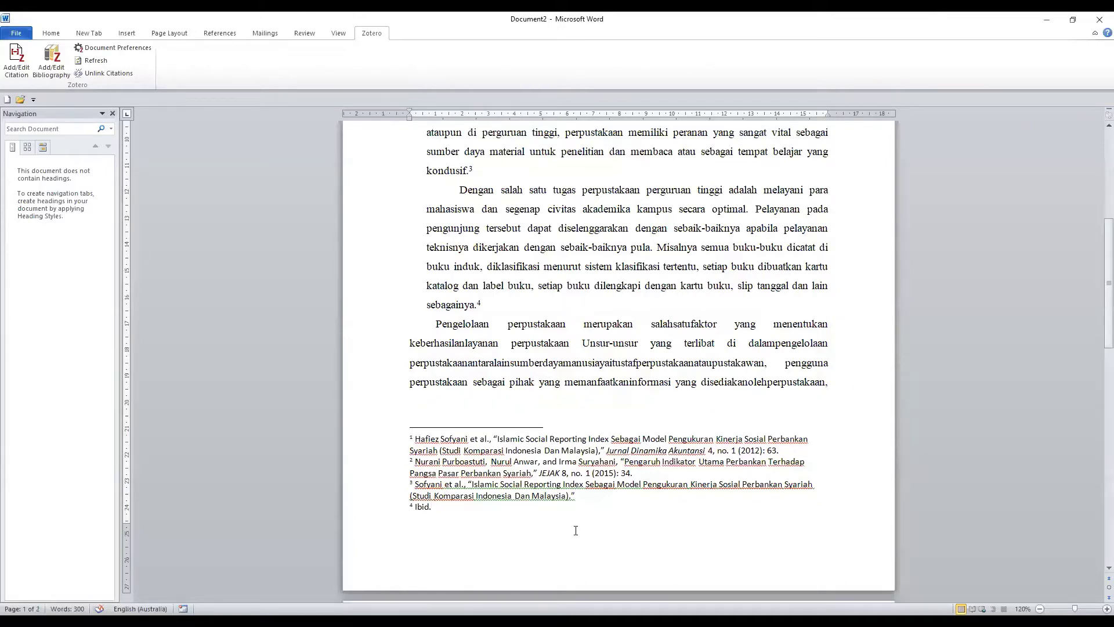
pyautogui.scroll(-5, 464, 588)
pyautogui.moveTo(387, 508); pyautogui.dragTo(425, 567)
pyautogui.press('Delete')
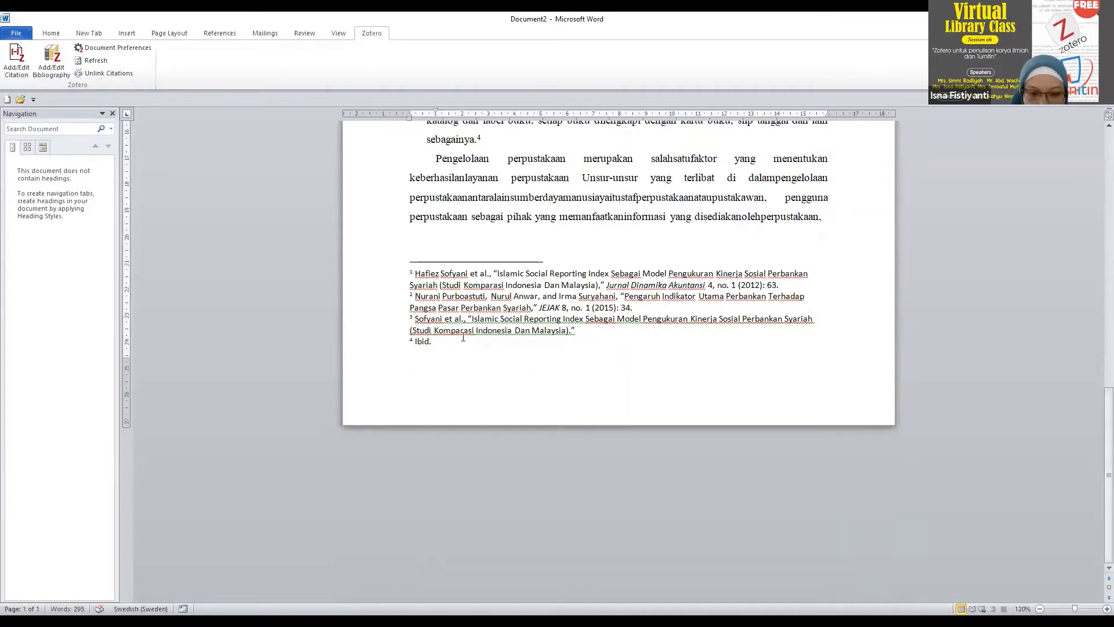
pyautogui.click(832, 218)
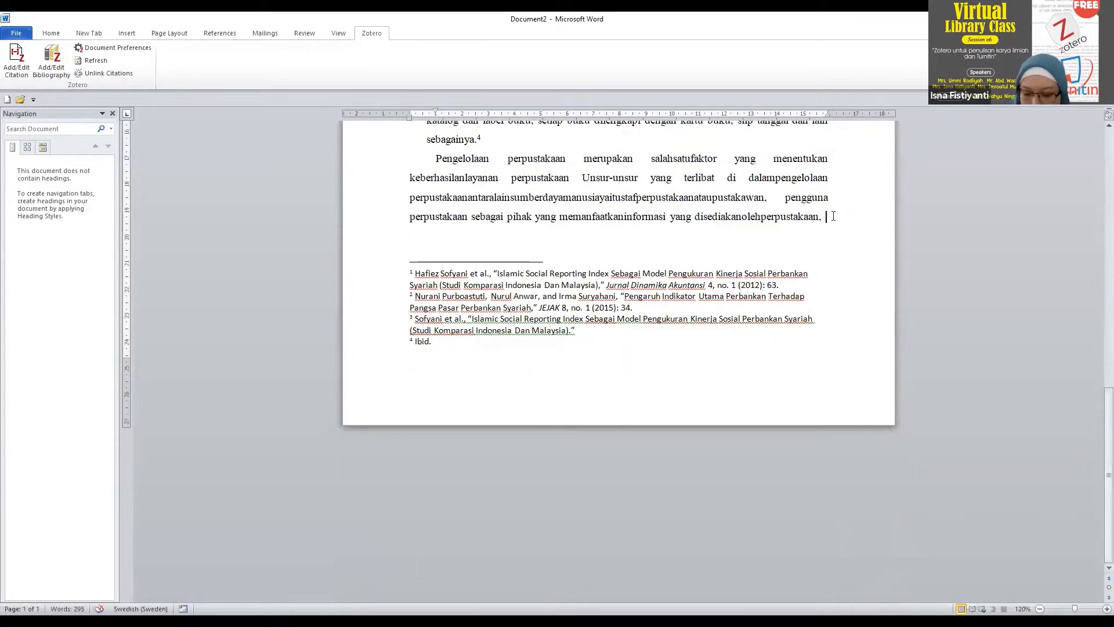
# Step: Add the centred heading "DAFTAR PUSTAKA" on a new page after the last paragraph, followed by an empty line
pyautogui.press('Return')
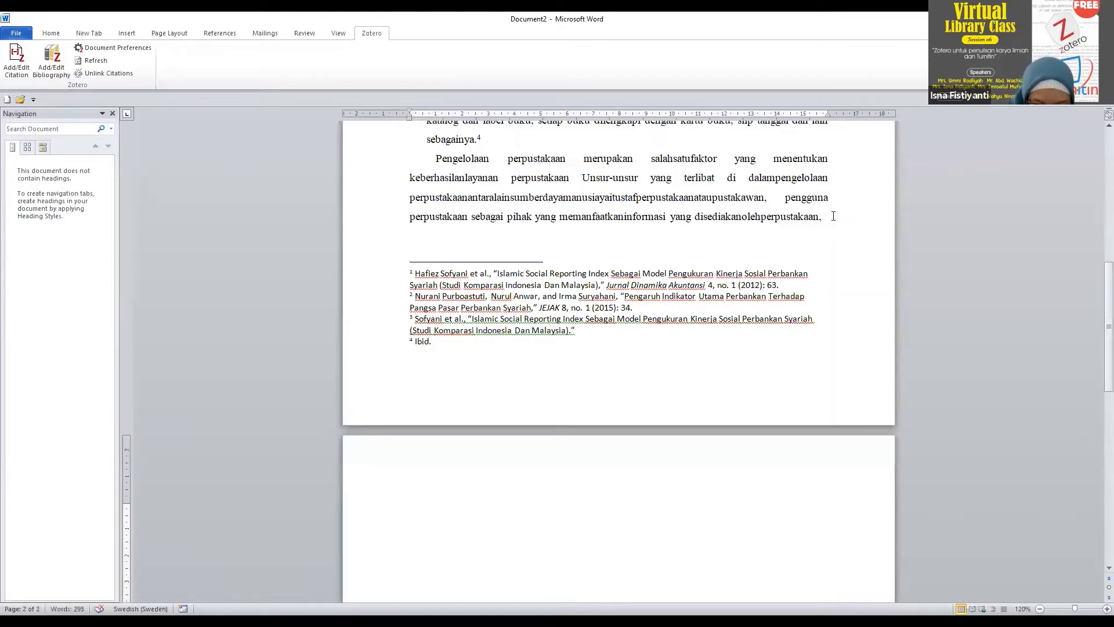
pyautogui.write('DAFTAR')
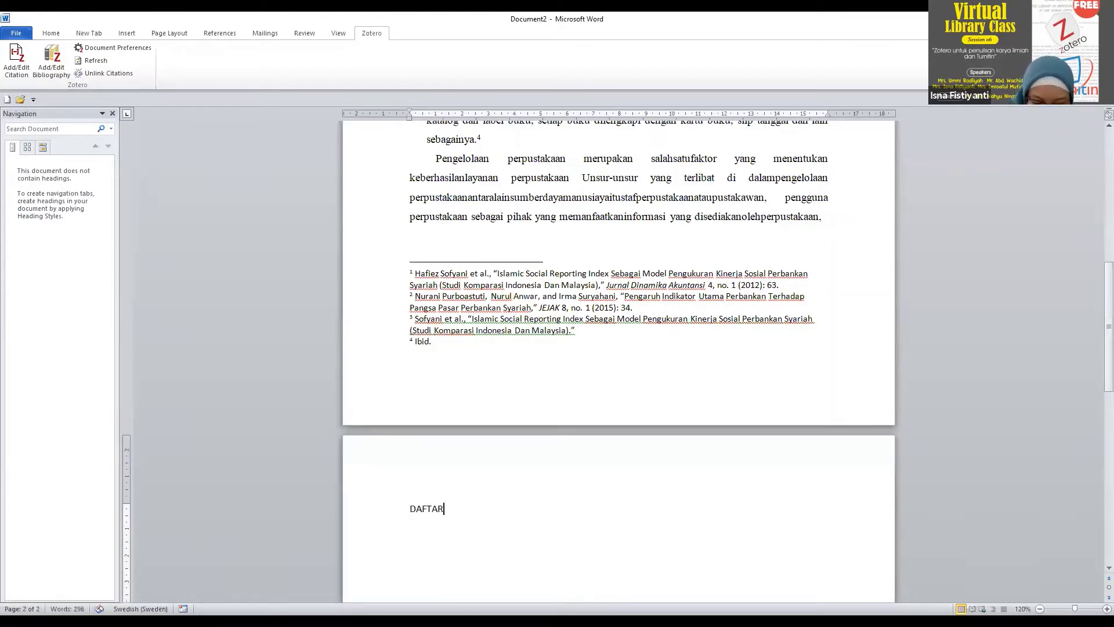
pyautogui.write(' PUSTA')
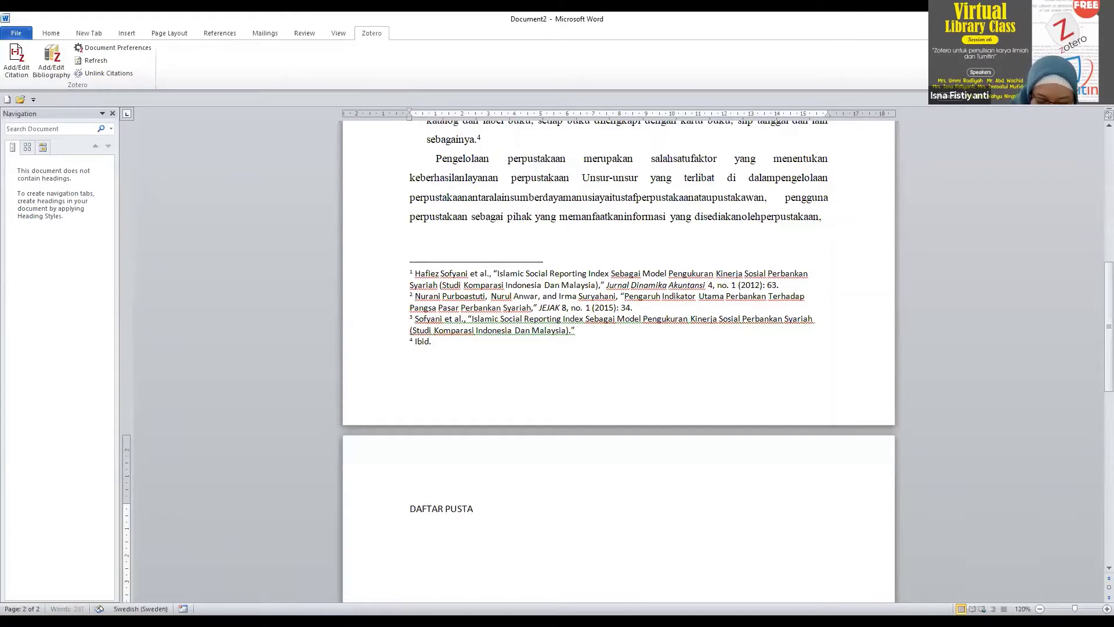
pyautogui.write('KA')
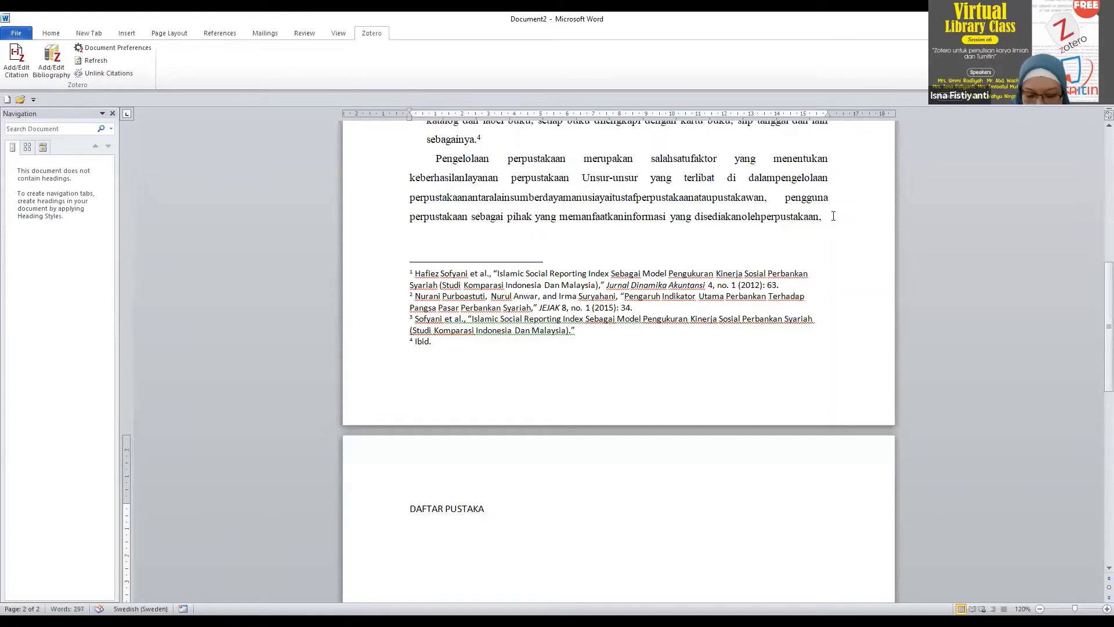
pyautogui.hotkey('ctrl', 'e')
pyautogui.press('Return')
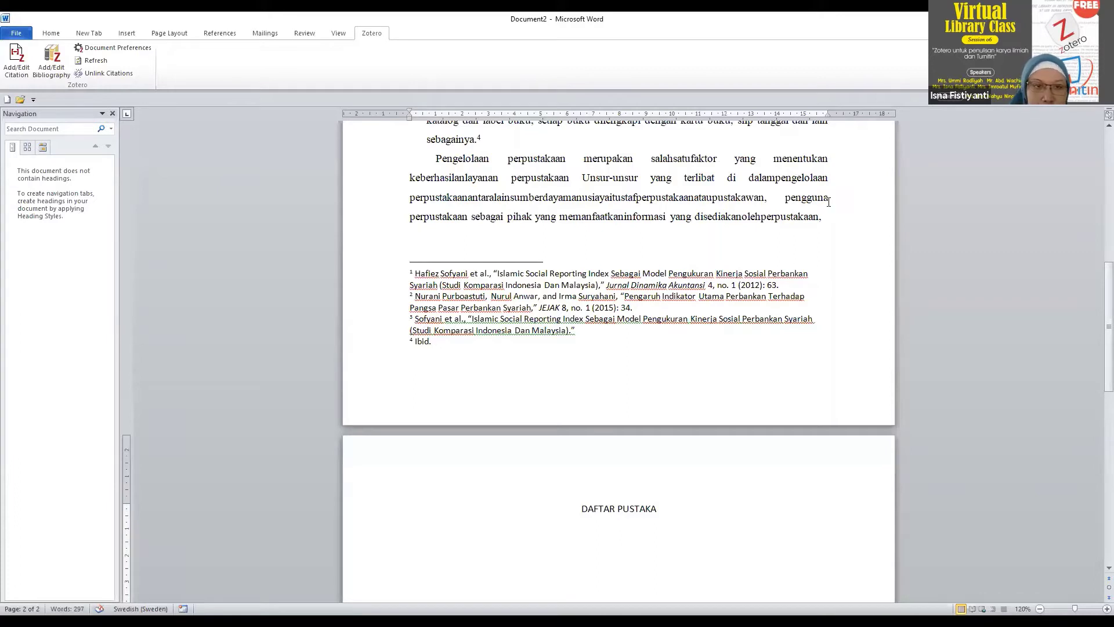
# Step: Insert the Zotero bibliography beneath the "DAFTAR PUSTAKA" heading and check its entries
pyautogui.click(51, 72)
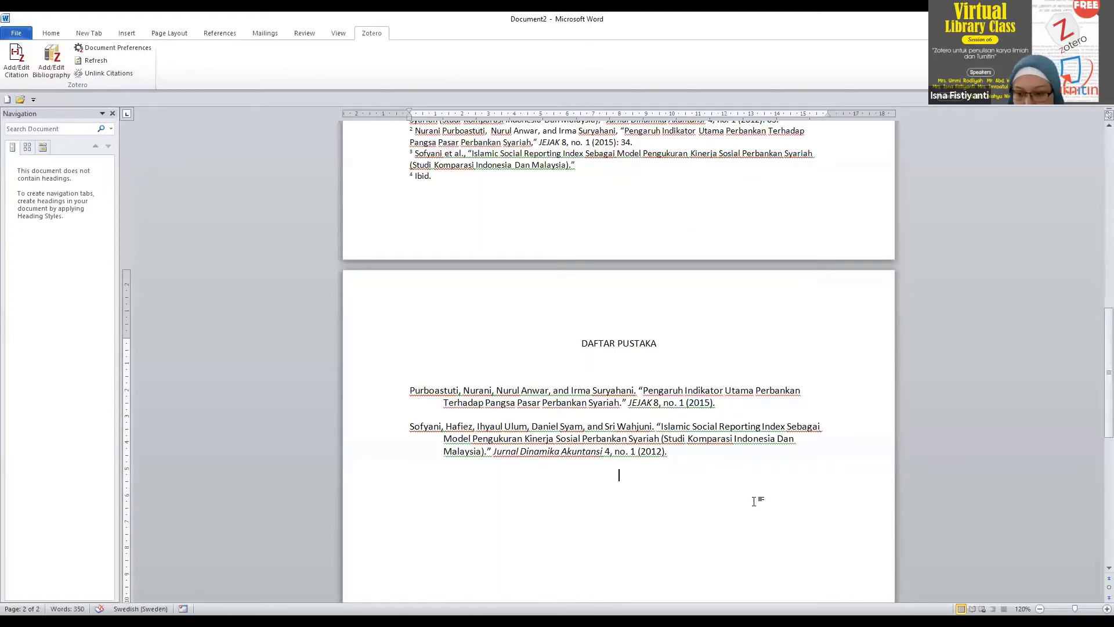
pyautogui.click(696, 455)
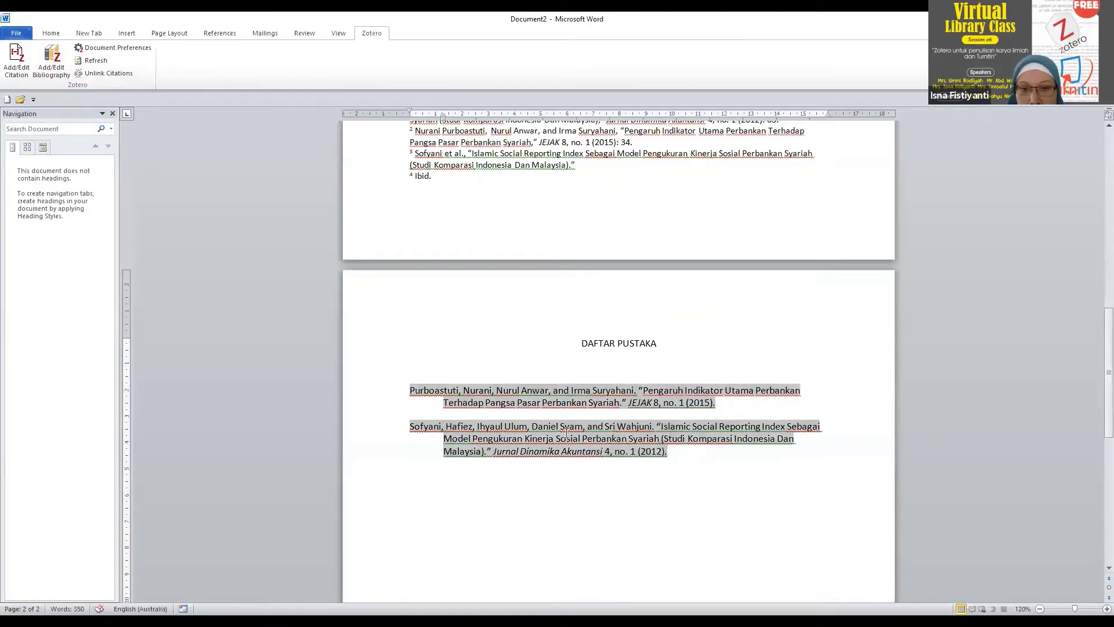
pyautogui.scroll(3, 566, 432)
pyautogui.scroll(10, 566, 432)
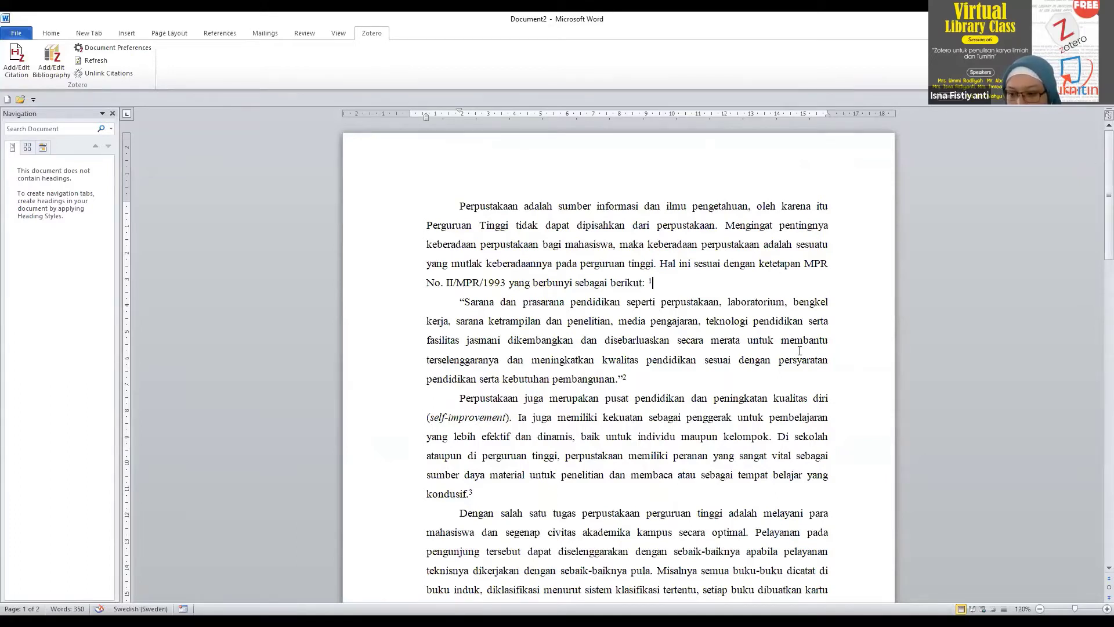
pyautogui.click(651, 379)
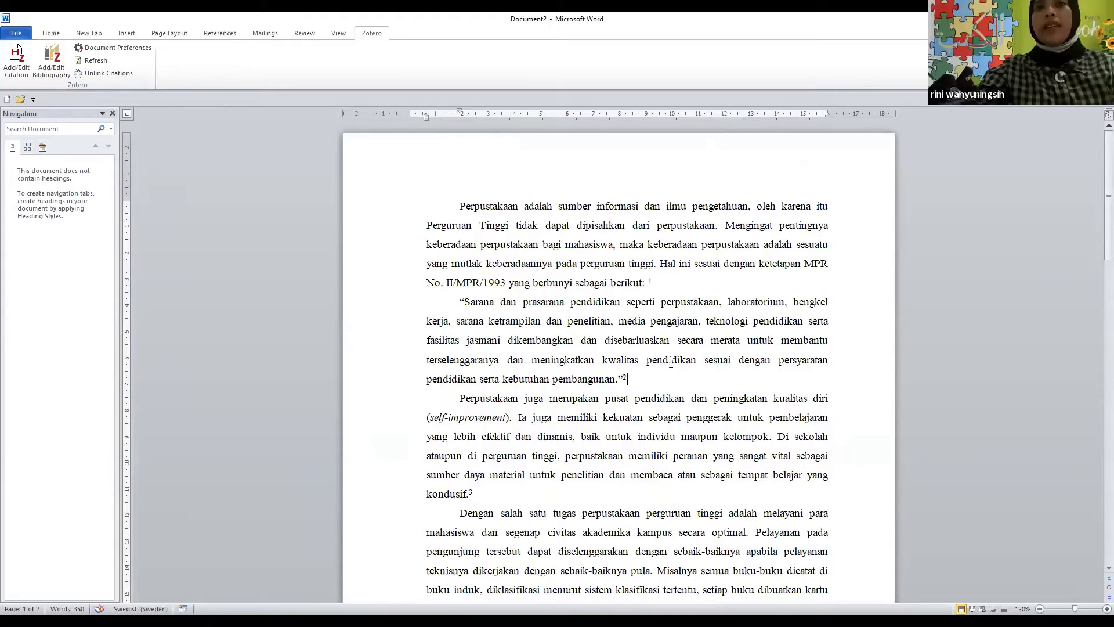
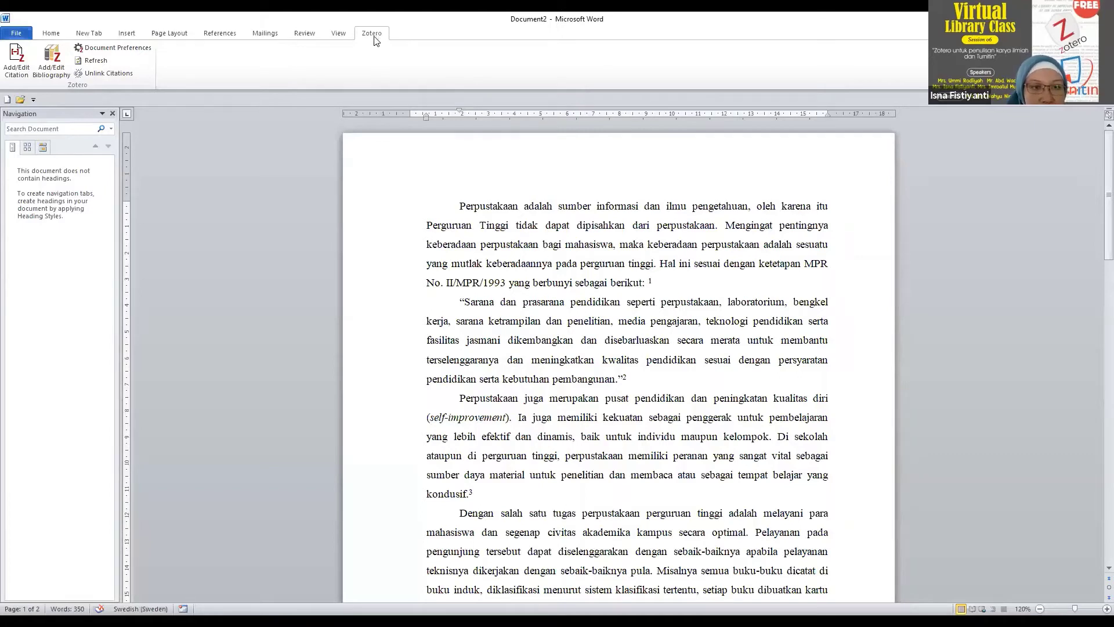
pyautogui.click(17, 63)
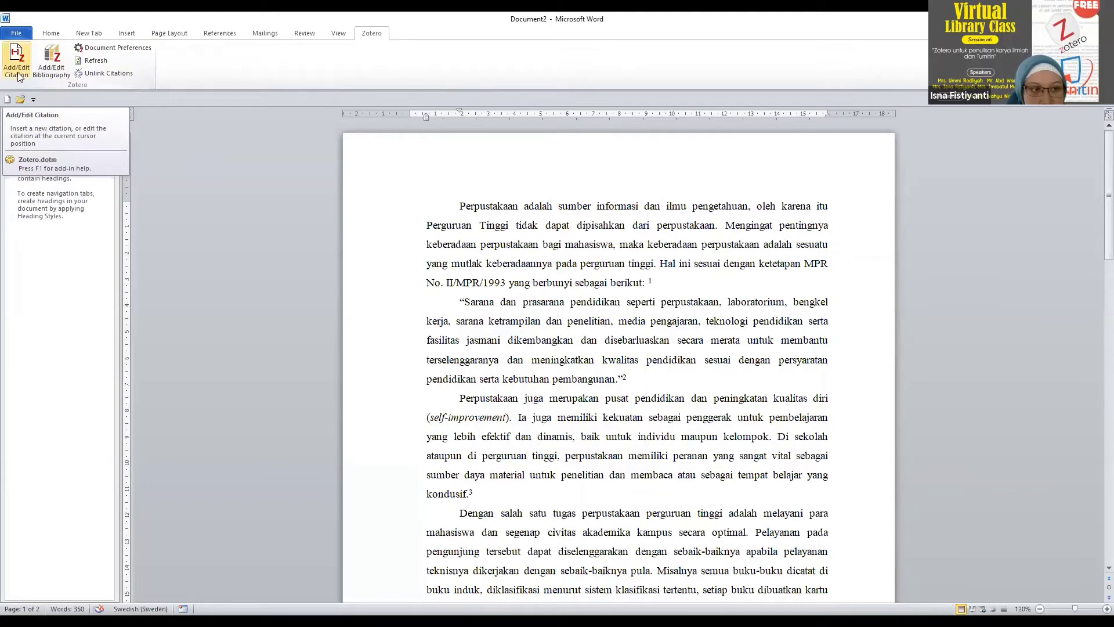
pyautogui.click(19, 74)
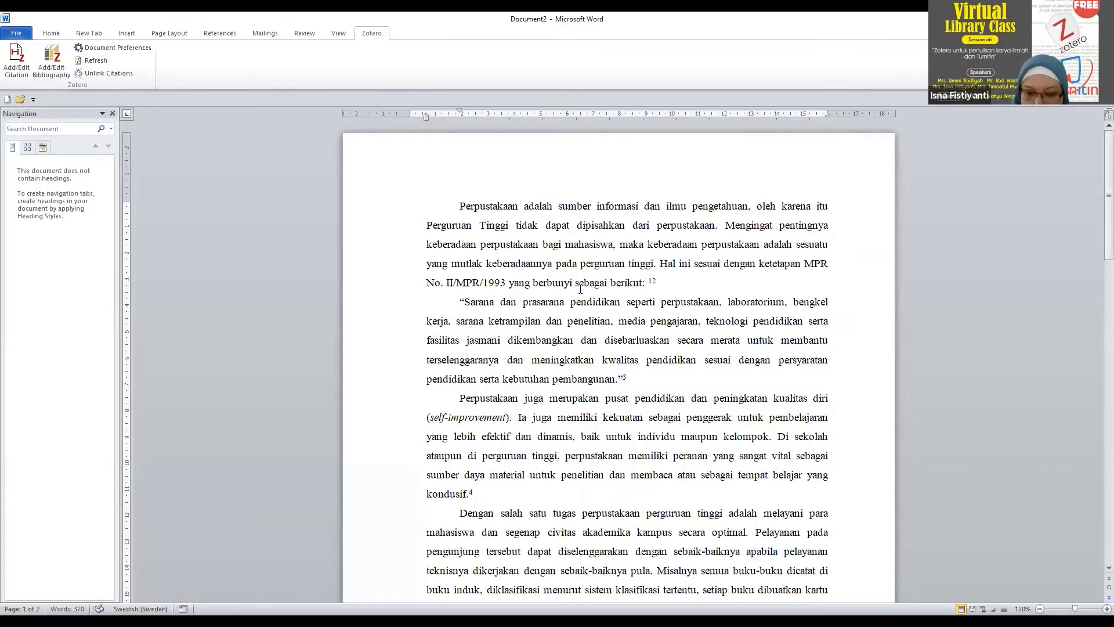
pyautogui.press('BackSpace')
pyautogui.press('BackSpace')
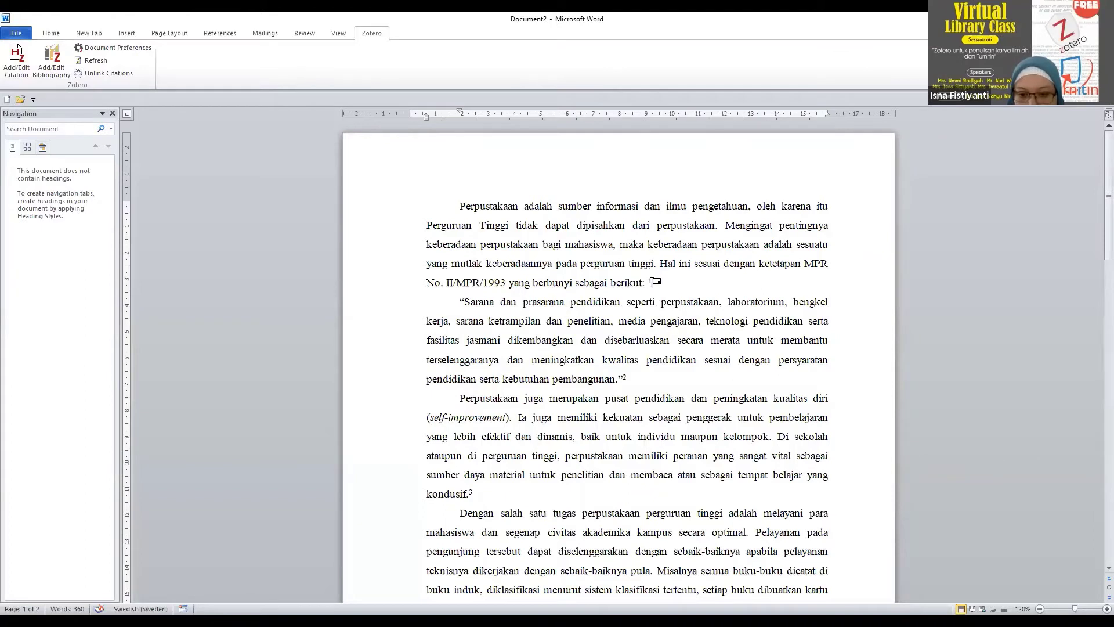
pyautogui.moveTo(648, 282); pyautogui.dragTo(653, 279)
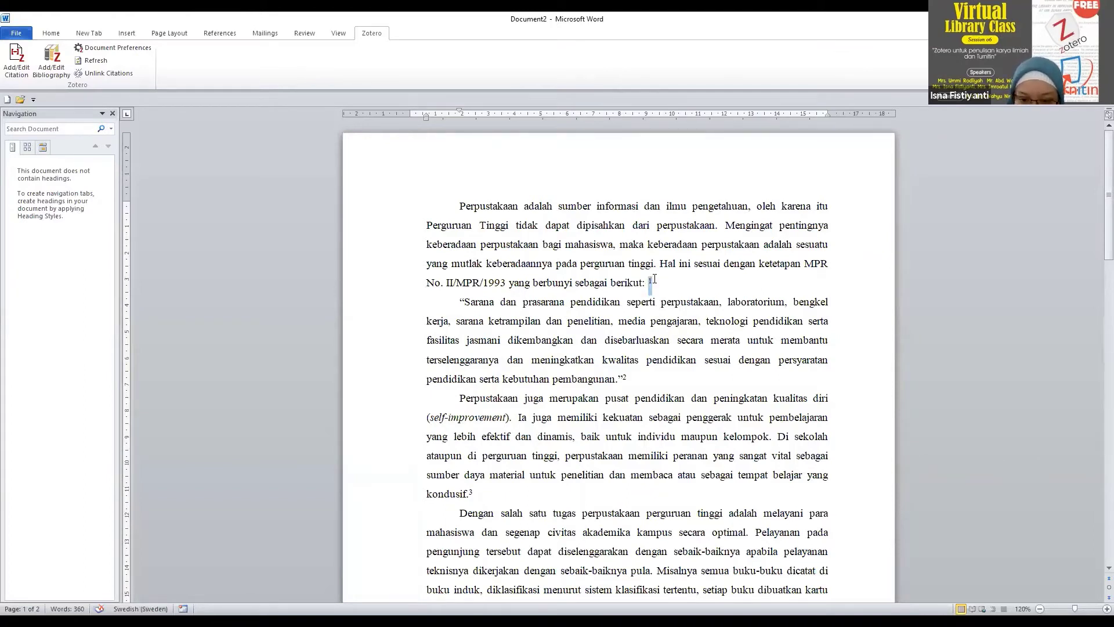
pyautogui.click(653, 281)
# Step: Insert a Zotero footnote citation of "Perbankan Syariah Di Indonesia" after "dari perpustakaan." in the first paragraph and check its footnote
pyautogui.click(724, 228)
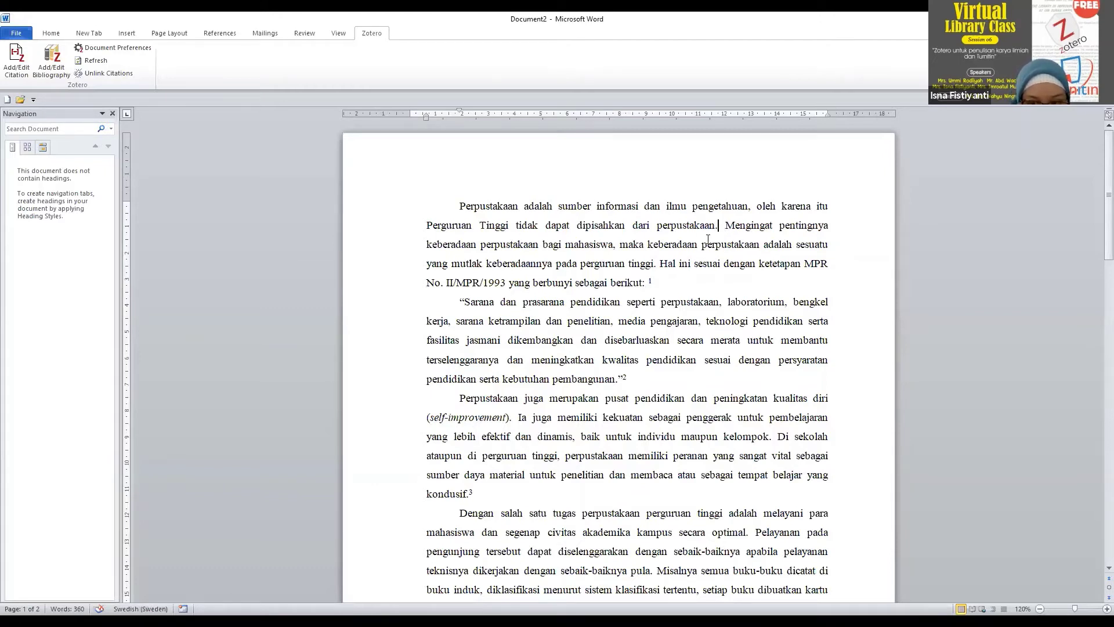
pyautogui.click(17, 70)
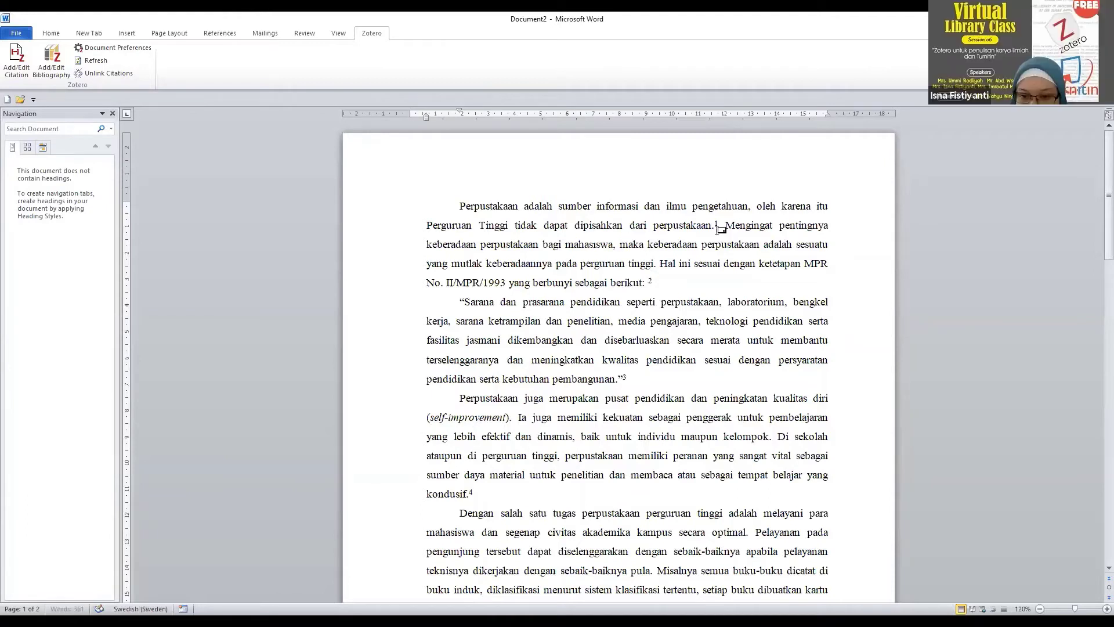
pyautogui.click(719, 225)
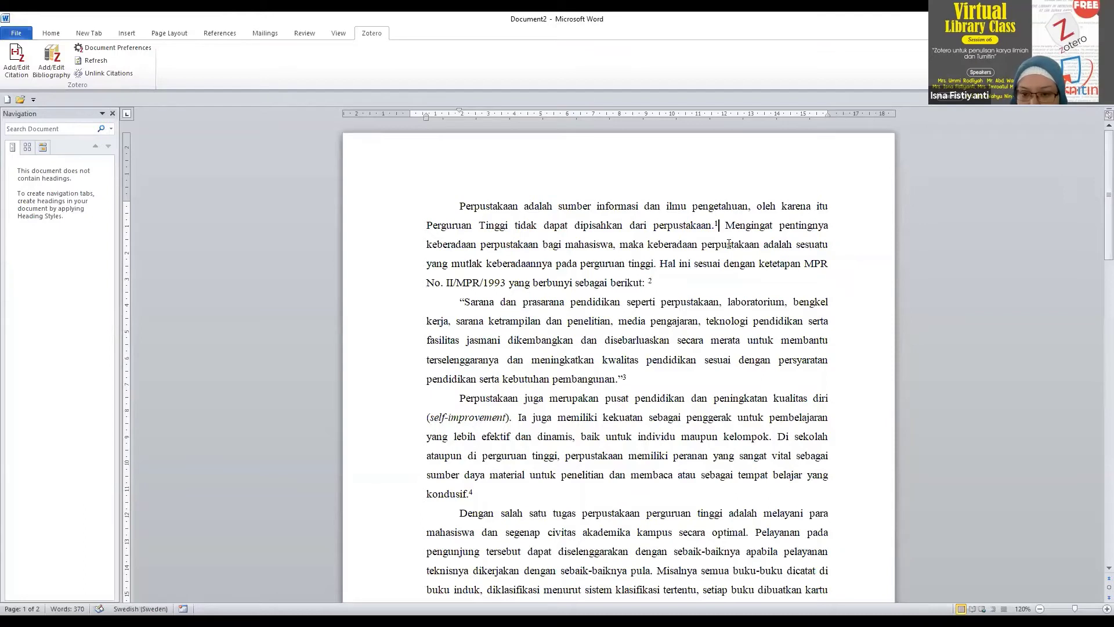
pyautogui.click(655, 282)
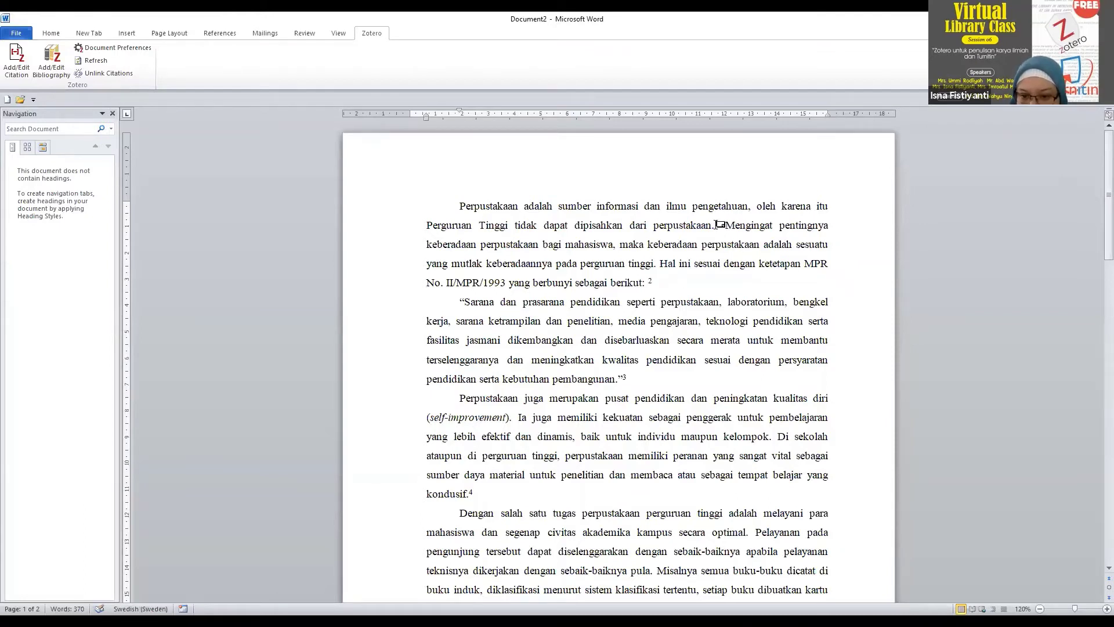
pyautogui.scroll(-6, 499, 431)
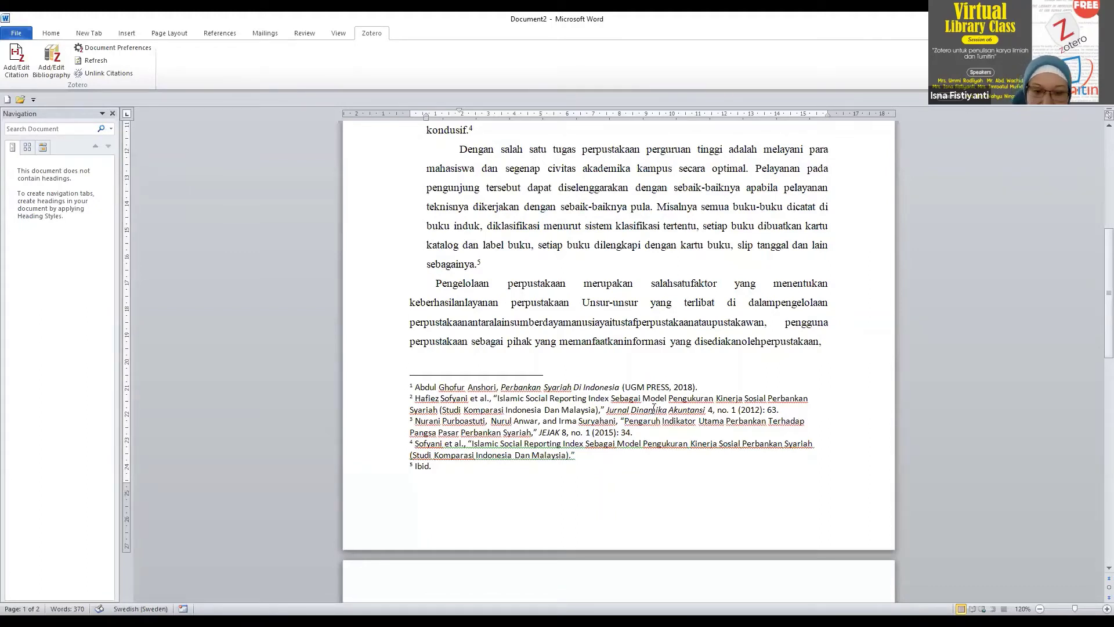
pyautogui.click(415, 386)
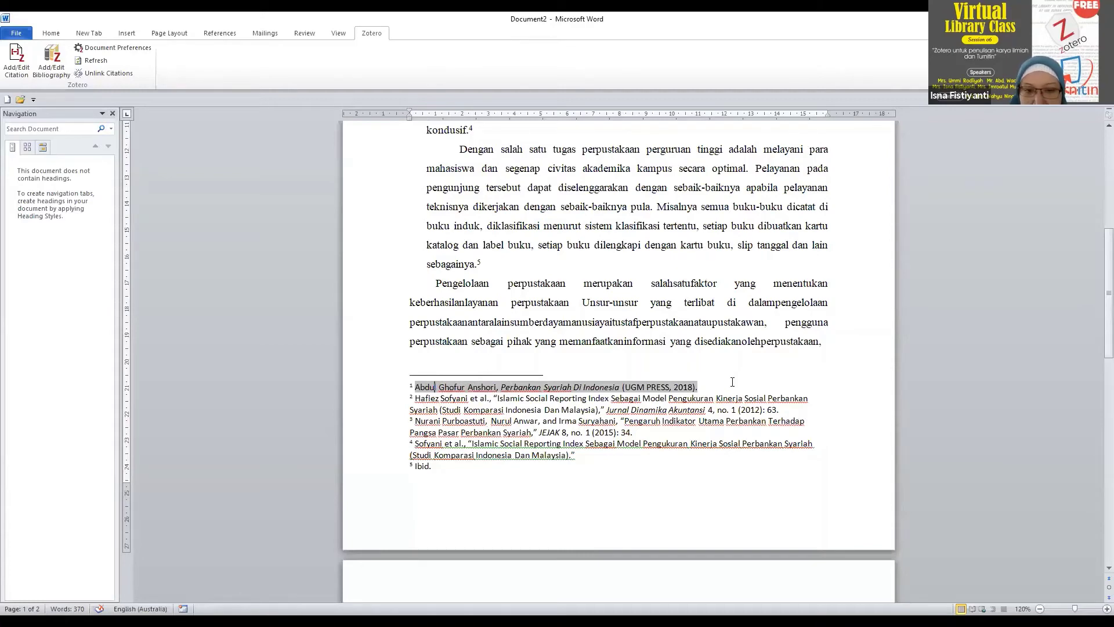
pyautogui.scroll(3, 731, 383)
pyautogui.scroll(3, 731, 382)
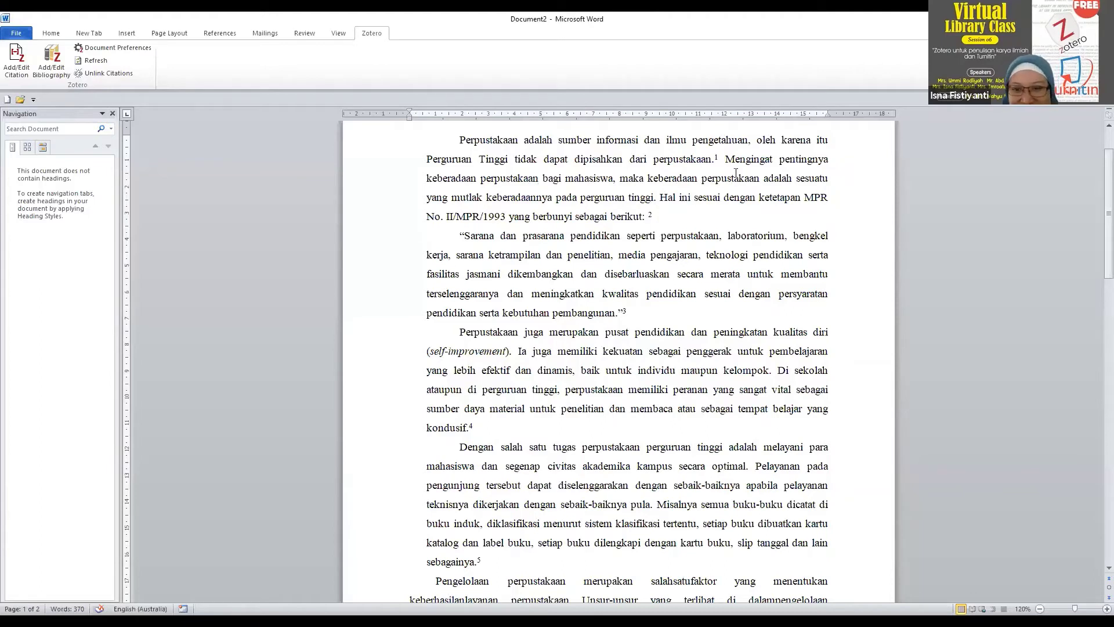
# Step: Start a Zotero citation after "pada perguruan tinggi." and browse the sources matching "PERBAN"
pyautogui.click(660, 198)
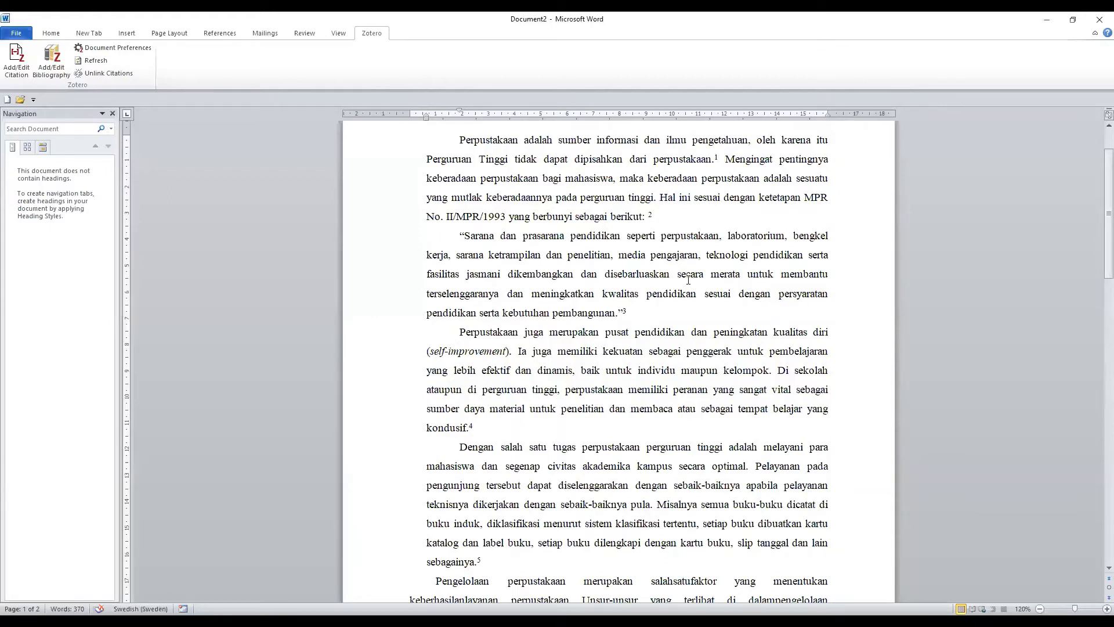
pyautogui.click(19, 69)
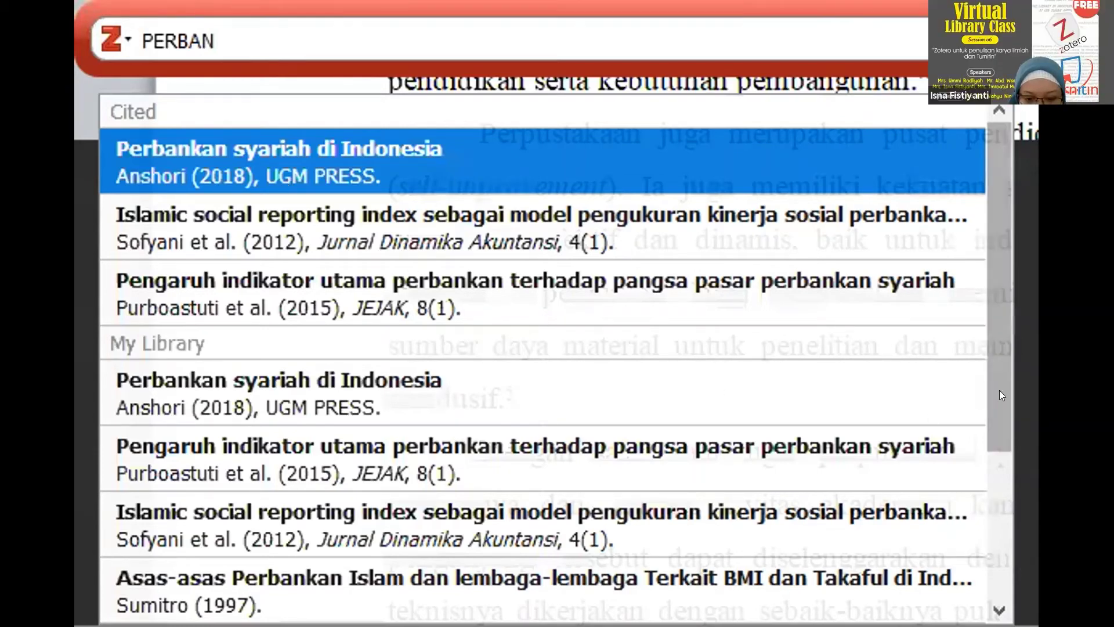
pyautogui.scroll(-3, 1000, 493)
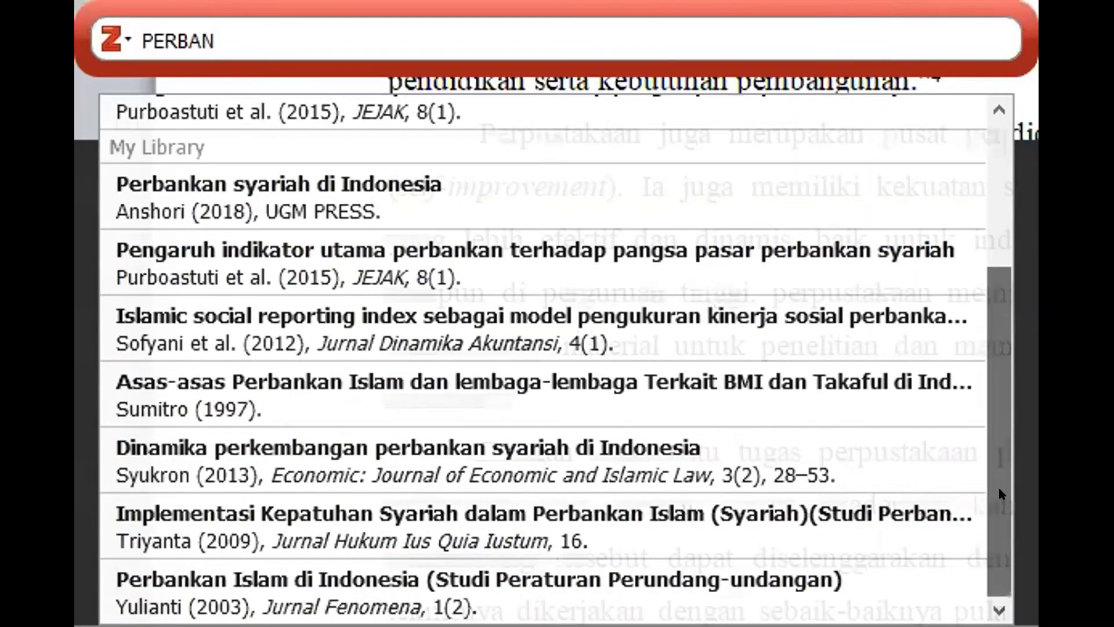
pyautogui.scroll(3, 1000, 493)
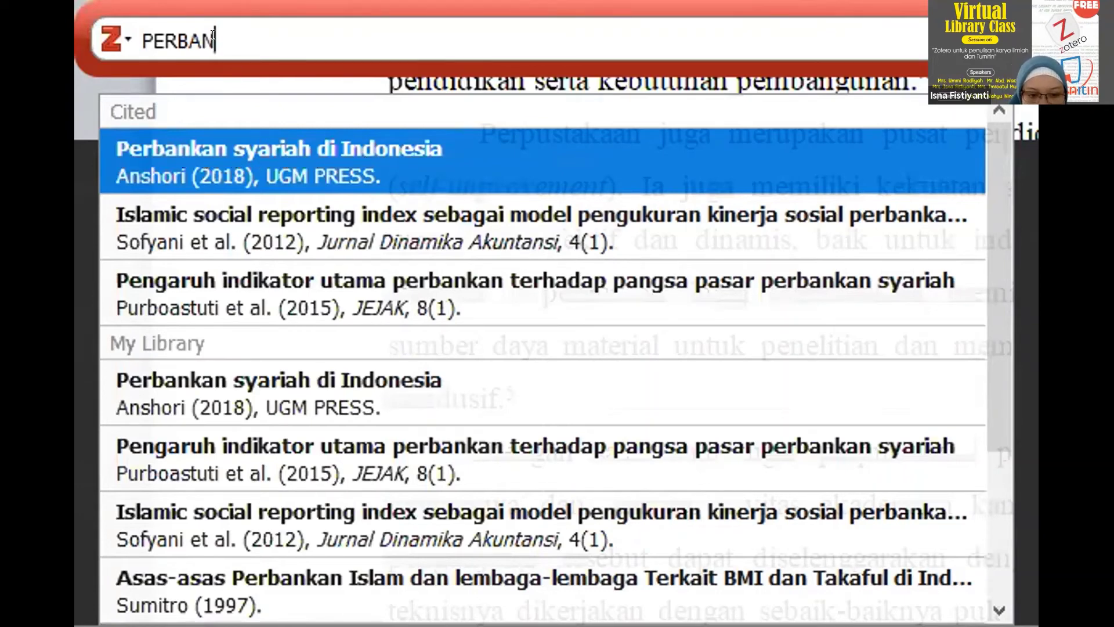
# Step: Search the Zotero library for "PENDIDIKAN" in the open citation
pyautogui.moveTo(212, 35); pyautogui.dragTo(131, 32)
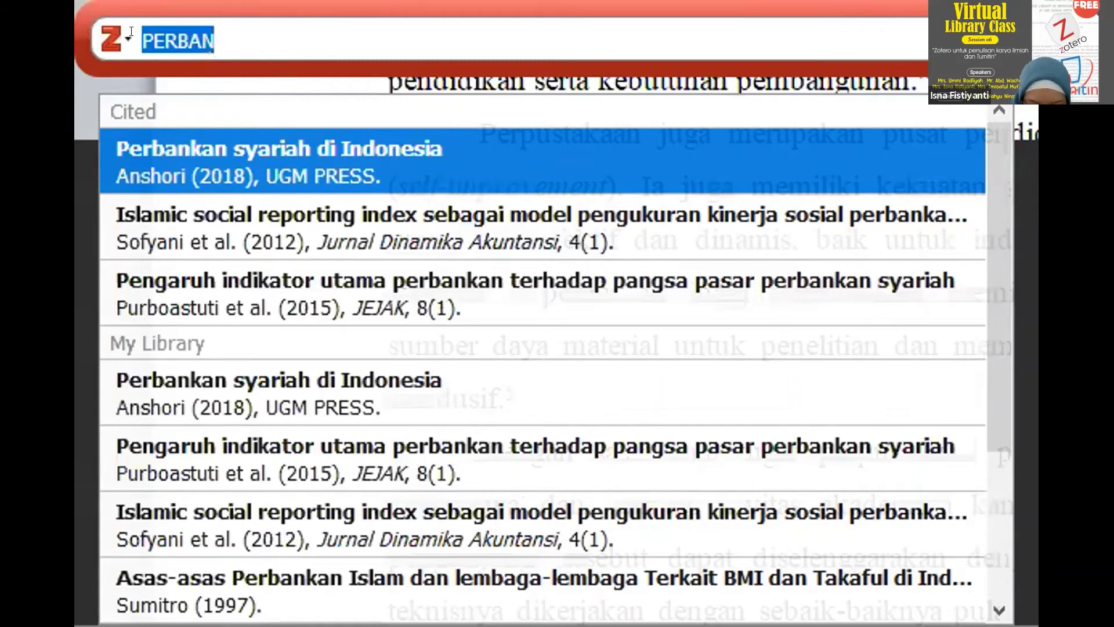
pyautogui.write('PENDI')
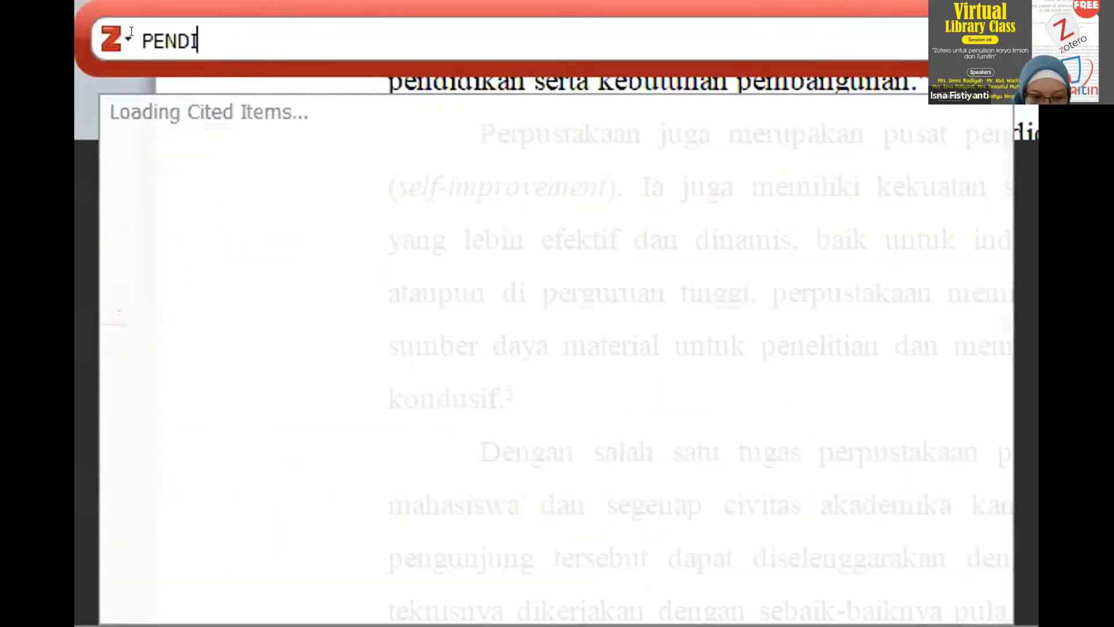
pyautogui.write('DIKA')
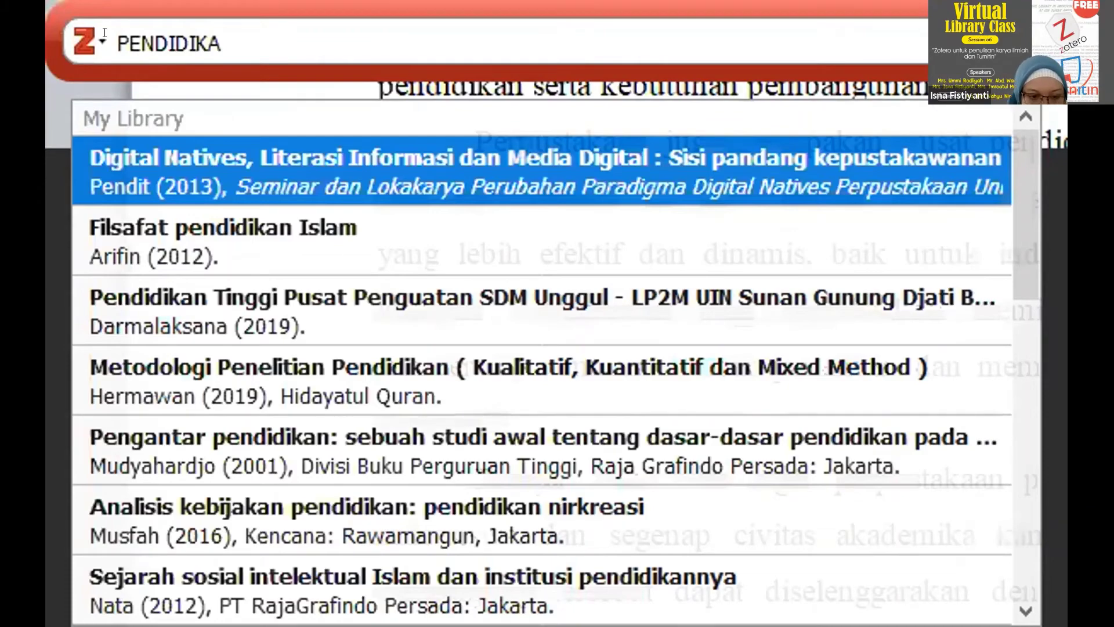
pyautogui.write('N')
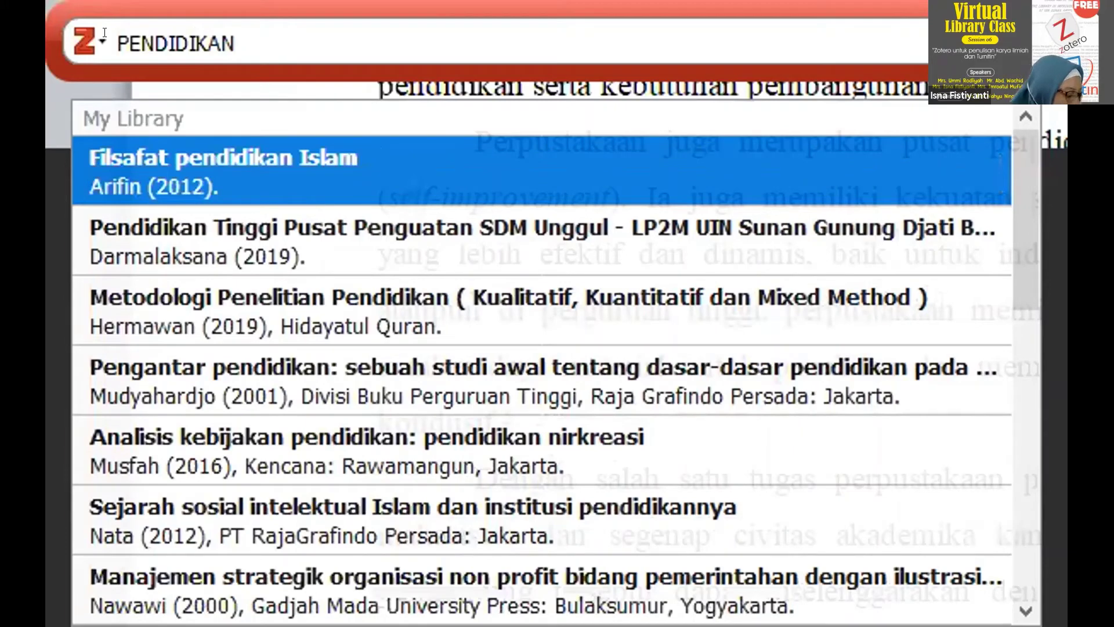
# Step: Search the open citation for "SEJARAH PENDIDIKAN" instead and cite "Sejarah sosial intelektual Islam dan institusi pendidikannya" after "pada perguruan tinggi."
pyautogui.press('BackSpace')
pyautogui.press('BackSpace')
pyautogui.press('BackSpace')
pyautogui.press('BackSpace')
pyautogui.press('BackSpace')
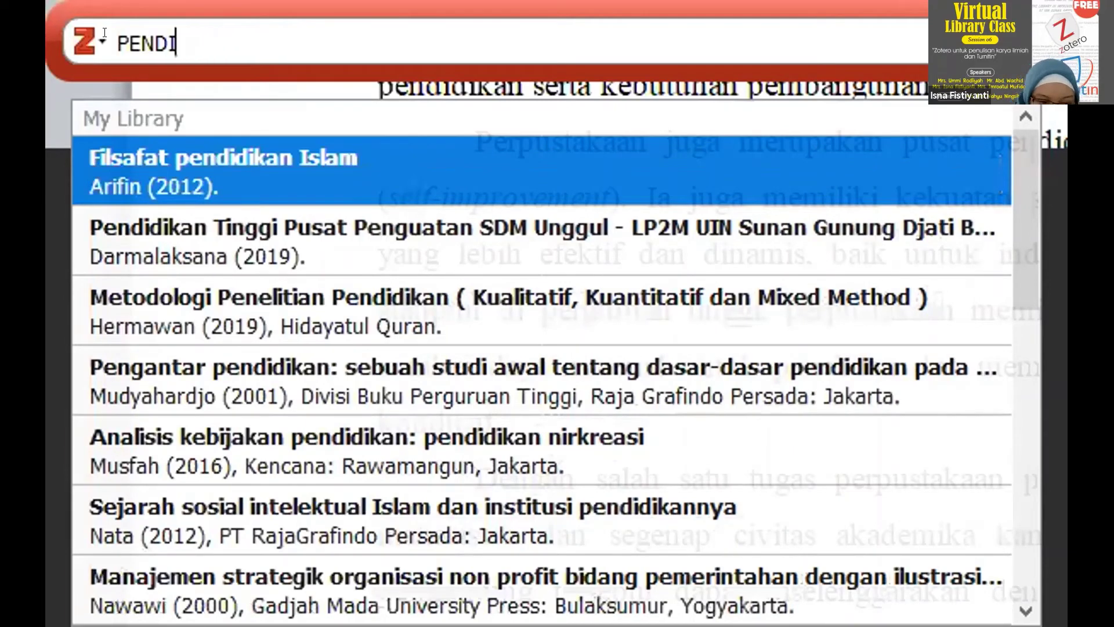
pyautogui.press('BackSpace')
pyautogui.press('BackSpace')
pyautogui.press('BackSpace')
pyautogui.press('BackSpace')
pyautogui.press('BackSpace')
pyautogui.write('SEJAR')
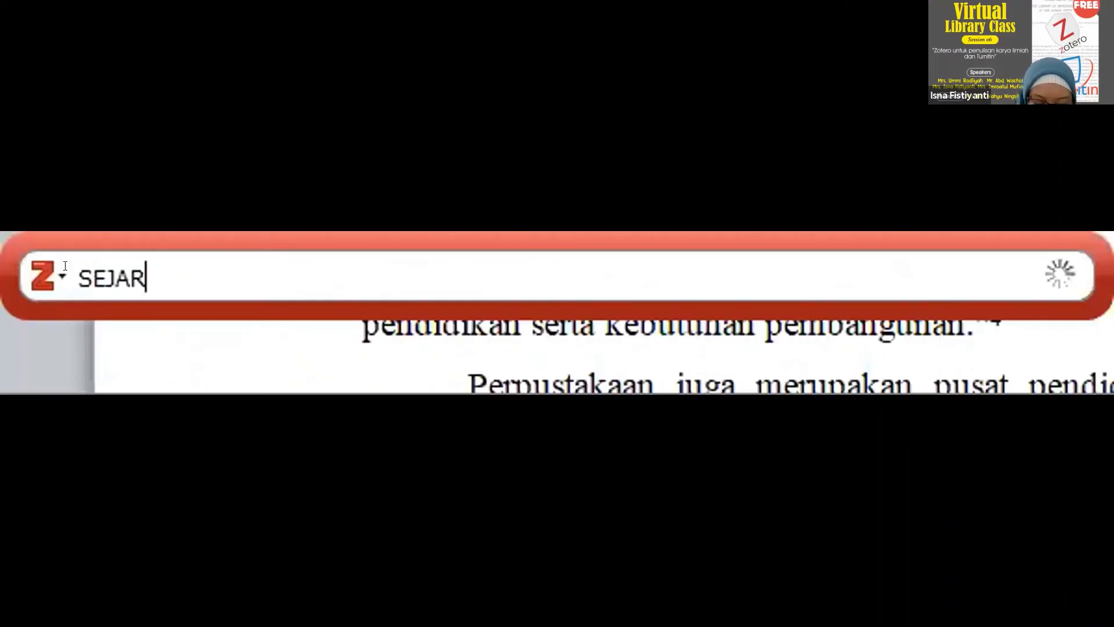
pyautogui.write('AH PENDIDIKAN')
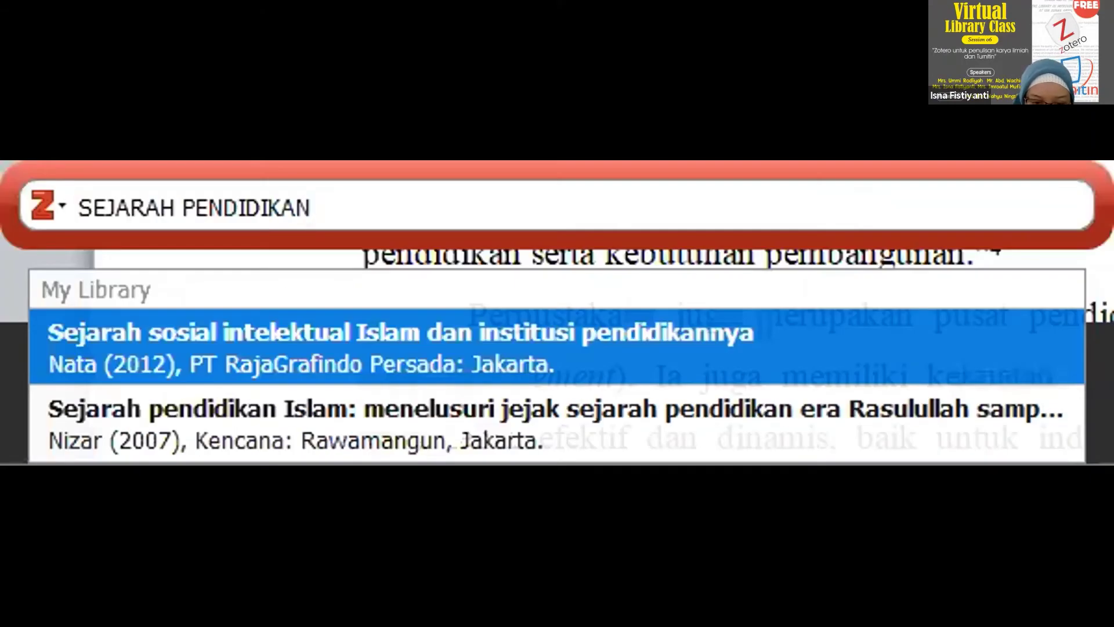
pyautogui.click(272, 343)
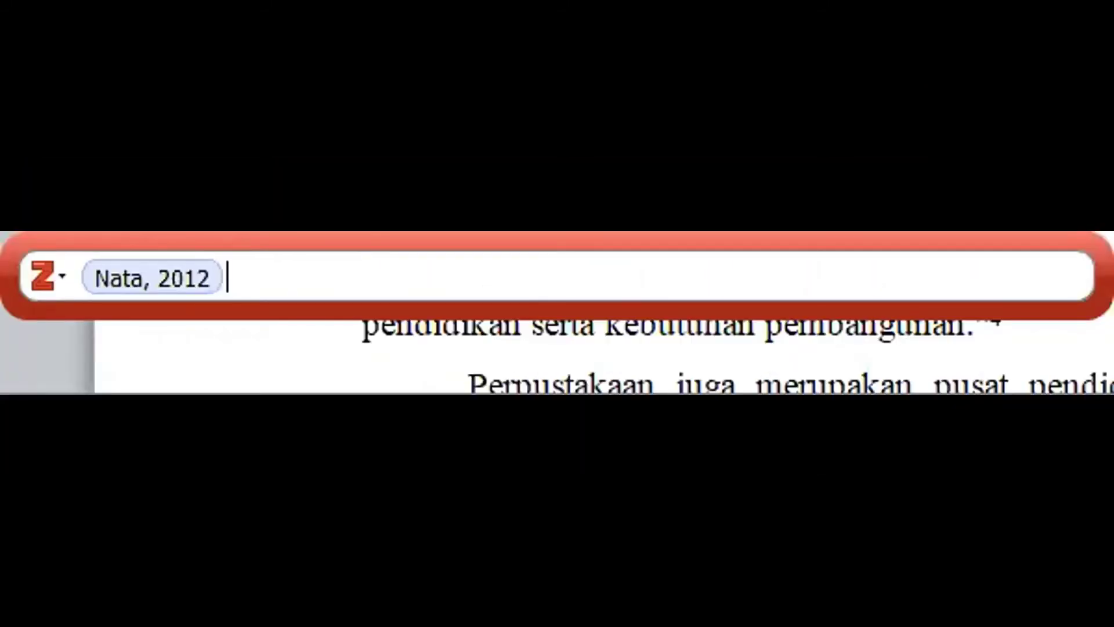
pyautogui.press('Return')
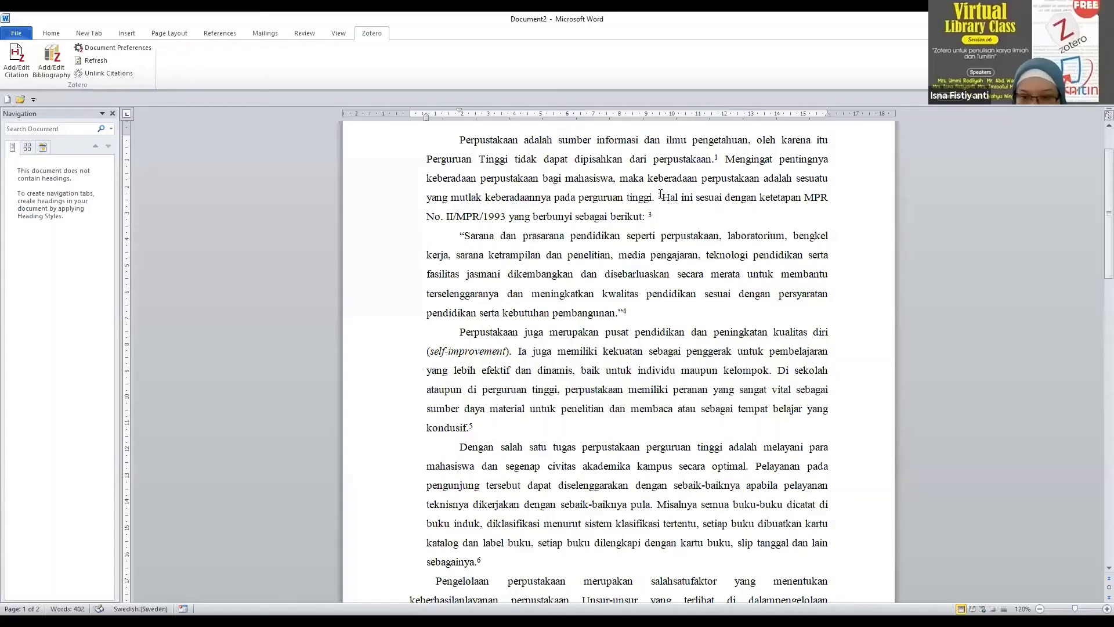
# Step: Compare the footnote markers in the first paragraph with the matching notes at the foot of the first page
pyautogui.scroll(-1, 515, 524)
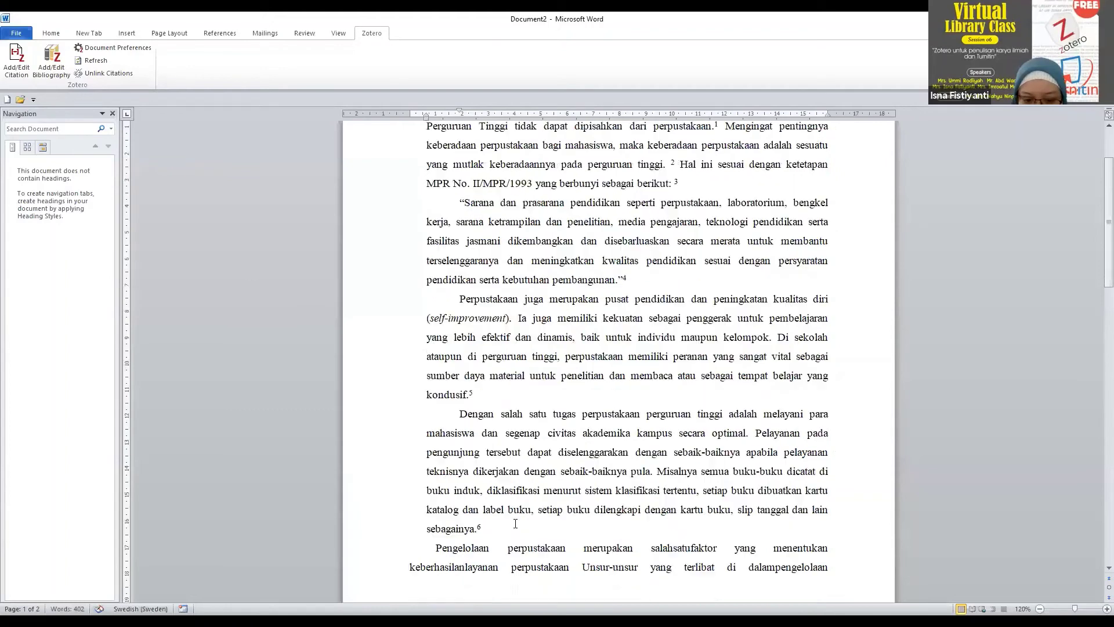
pyautogui.scroll(-4, 466, 523)
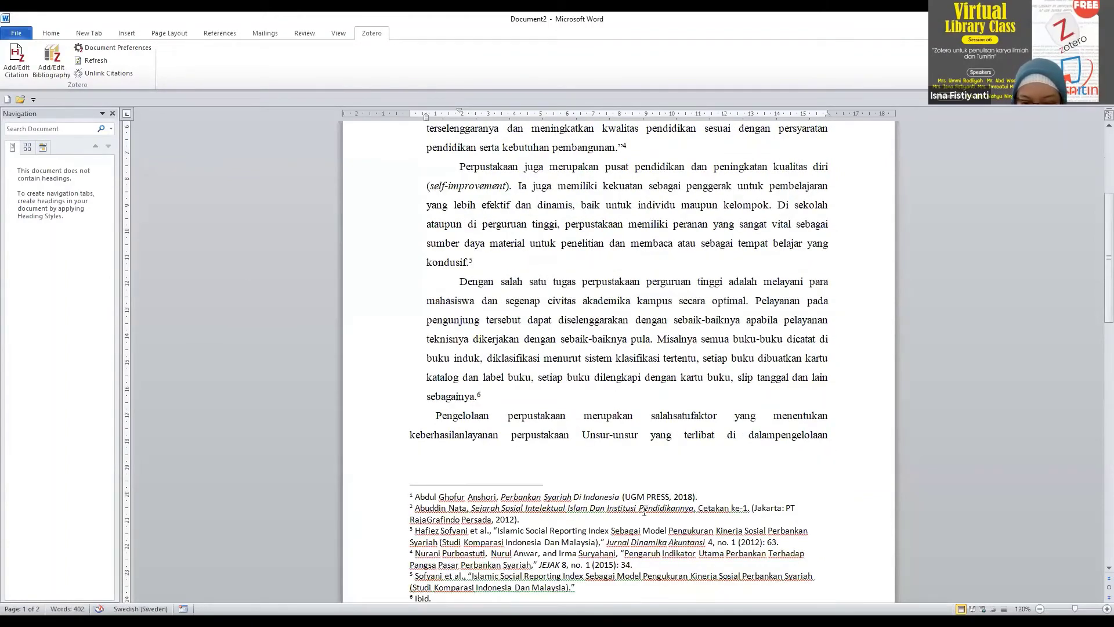
pyautogui.scroll(7, 647, 443)
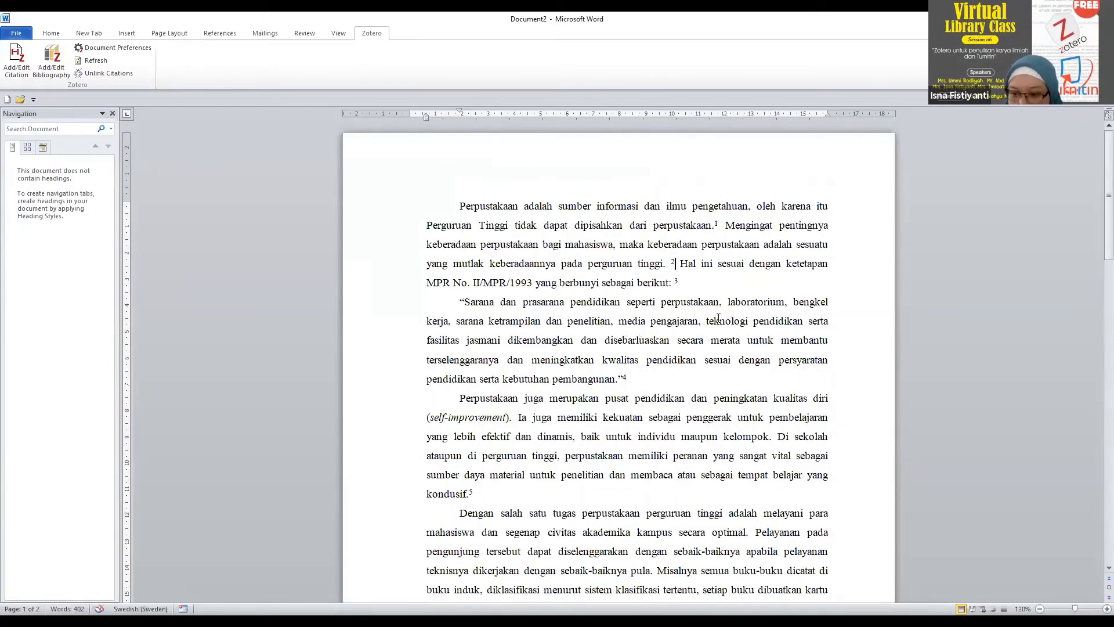
pyautogui.click(675, 264)
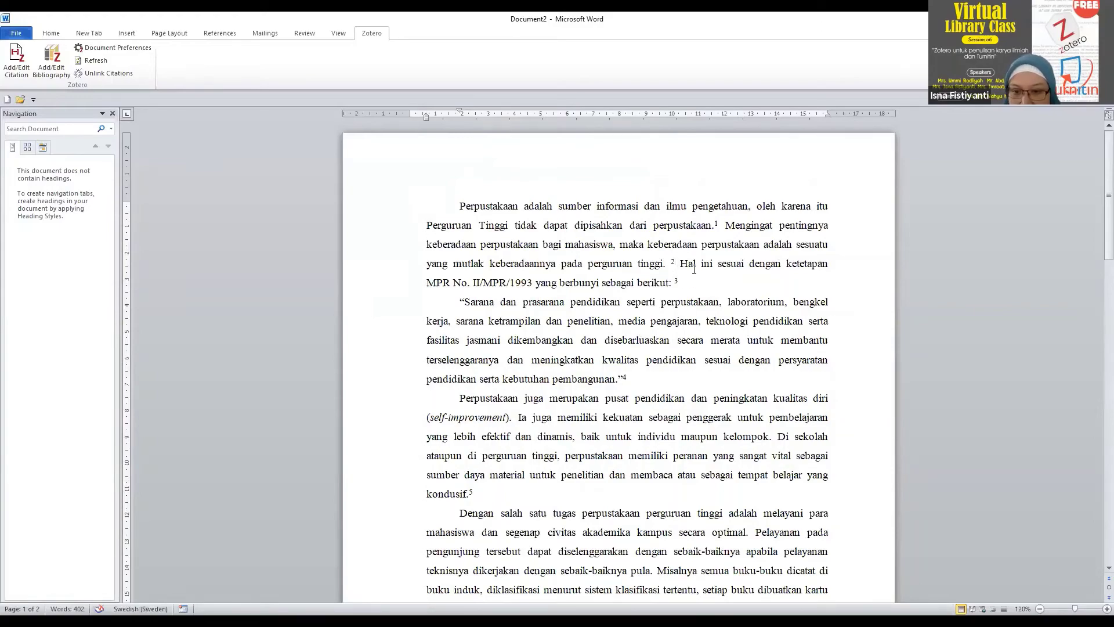
pyautogui.scroll(-1, 694, 268)
pyautogui.scroll(-6, 694, 269)
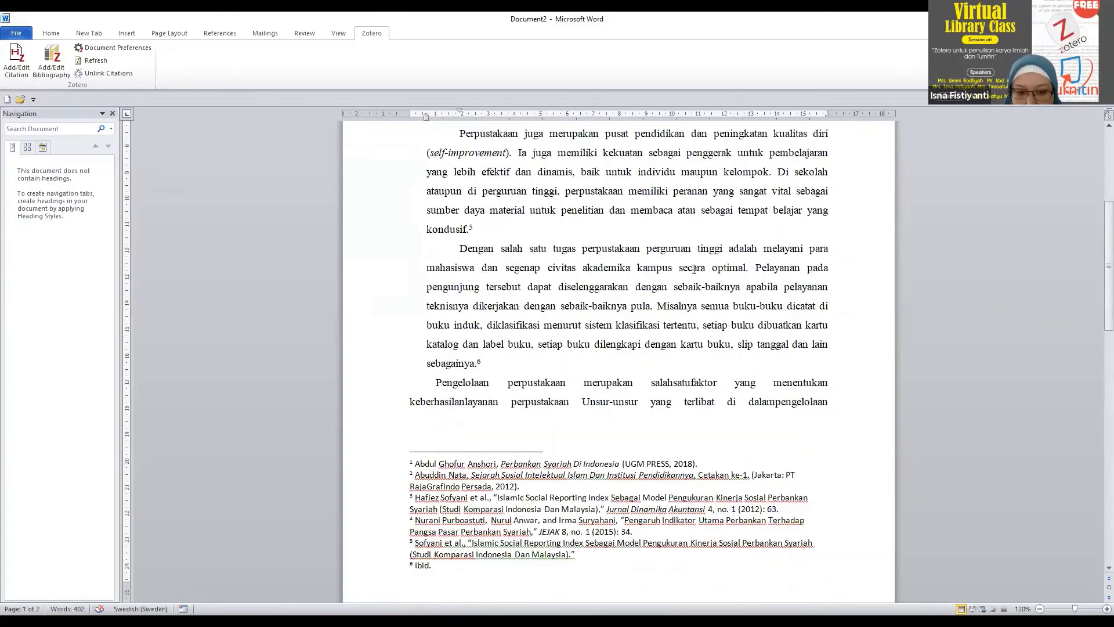
pyautogui.scroll(7, 694, 269)
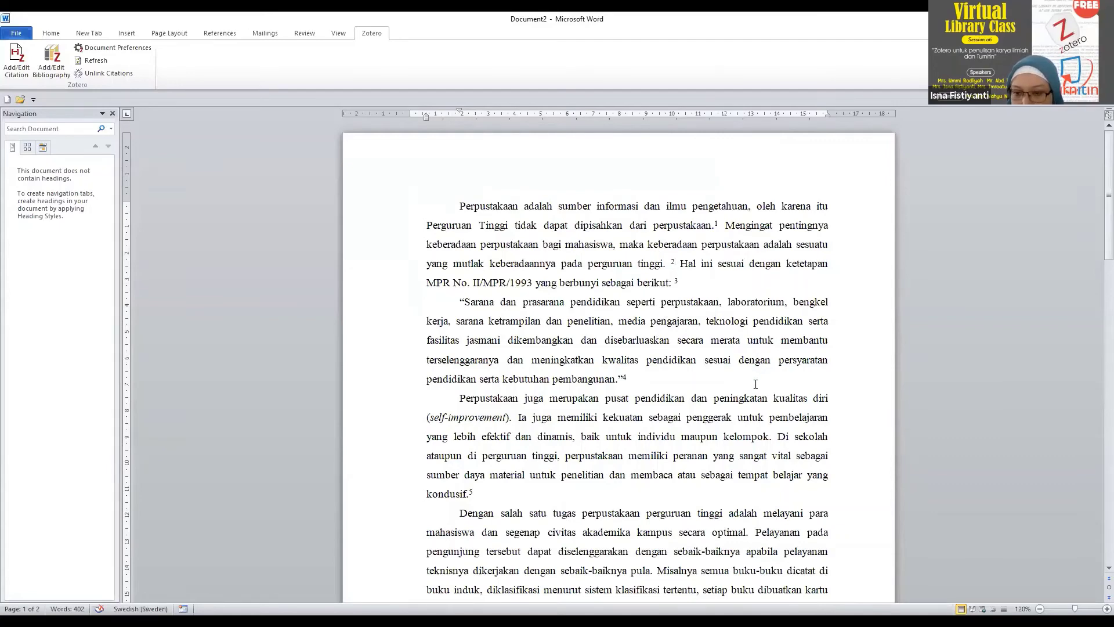
pyautogui.scroll(-2, 731, 354)
pyautogui.scroll(-1, 707, 326)
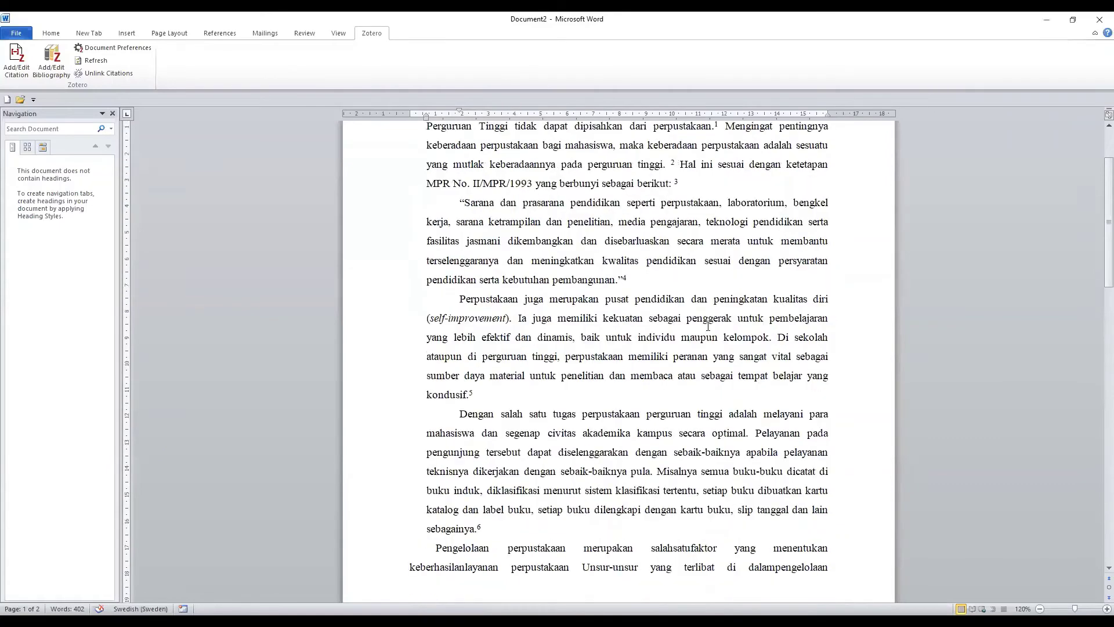
pyautogui.scroll(-3, 647, 354)
pyautogui.scroll(-4, 614, 290)
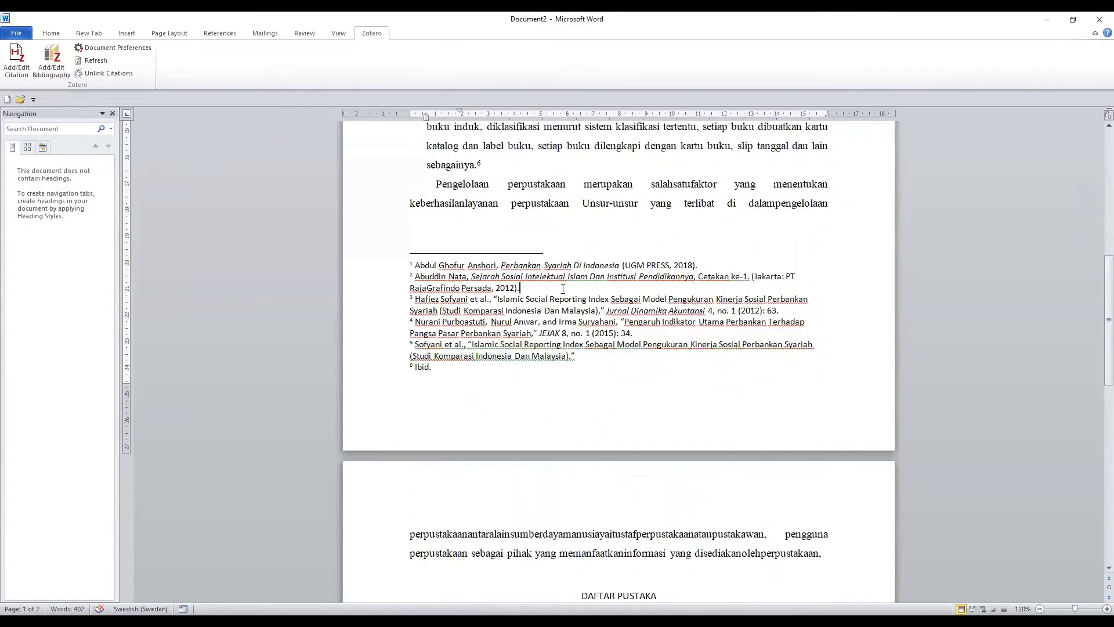
pyautogui.click(624, 290)
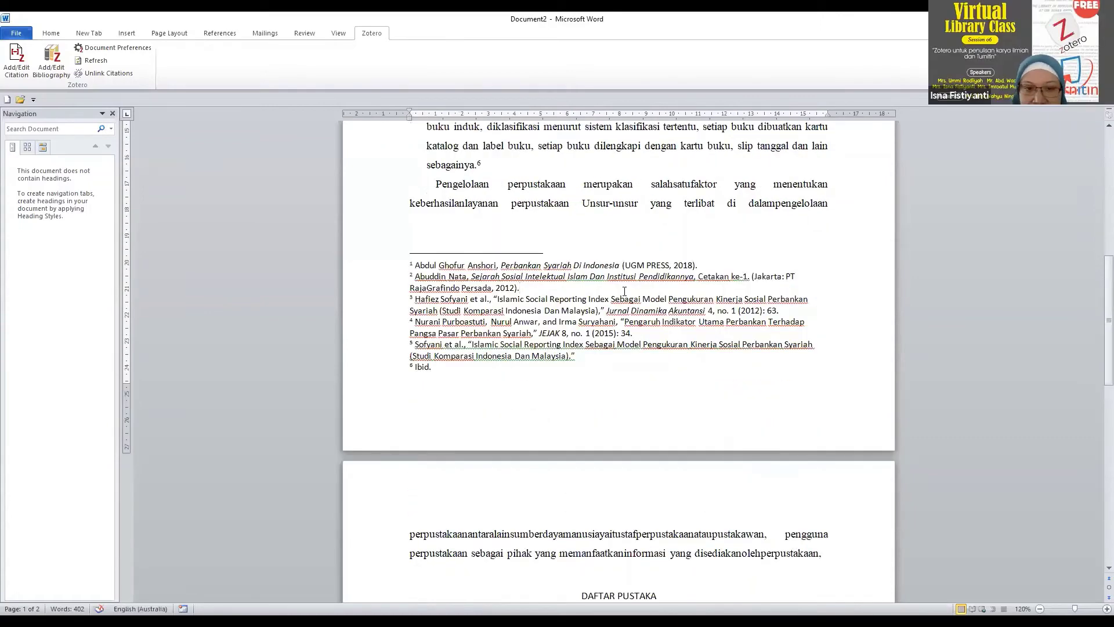
pyautogui.scroll(1, 627, 279)
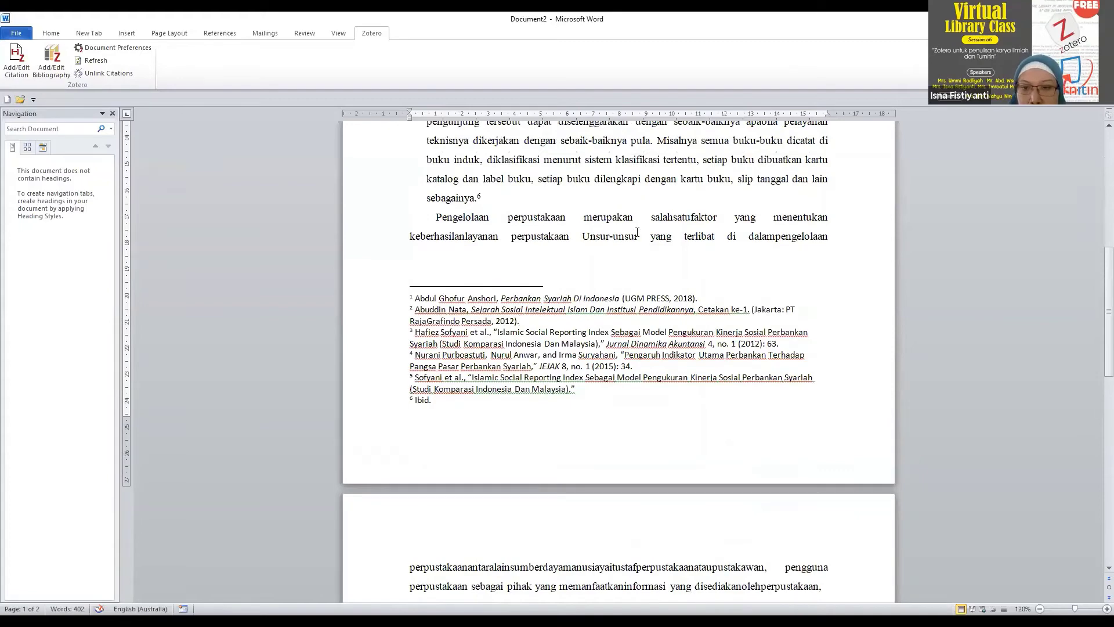
pyautogui.scroll(8, 636, 232)
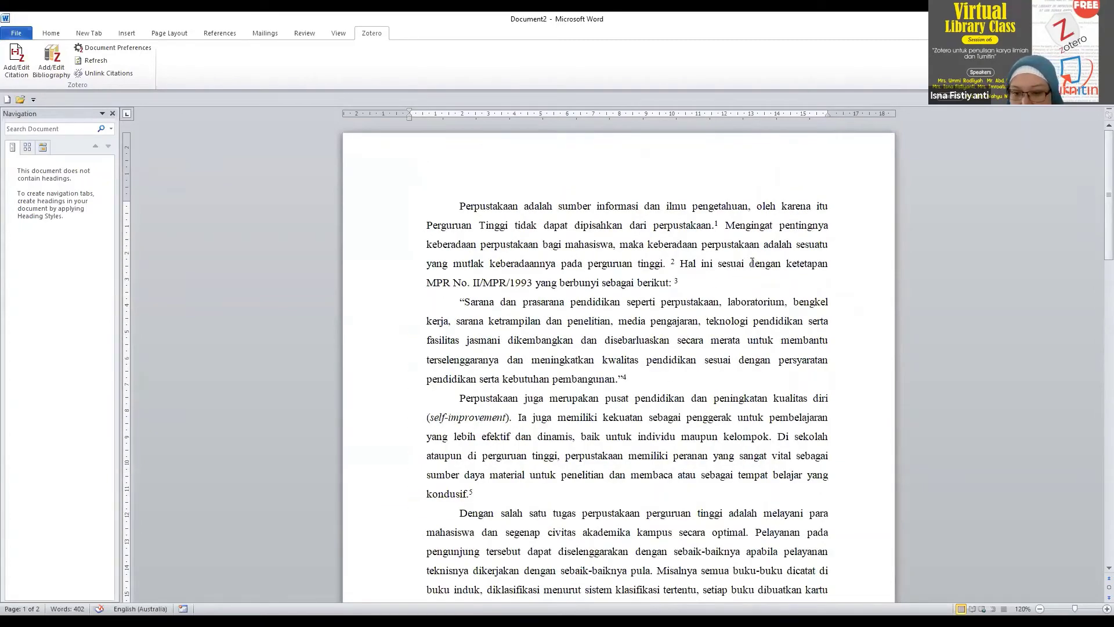
# Step: Insert a repeated Zotero citation of "Sejarah sosial intelektual Islam dan institusi pendidikannya" before "dengan ketetapan" and check its footnote
pyautogui.click(749, 263)
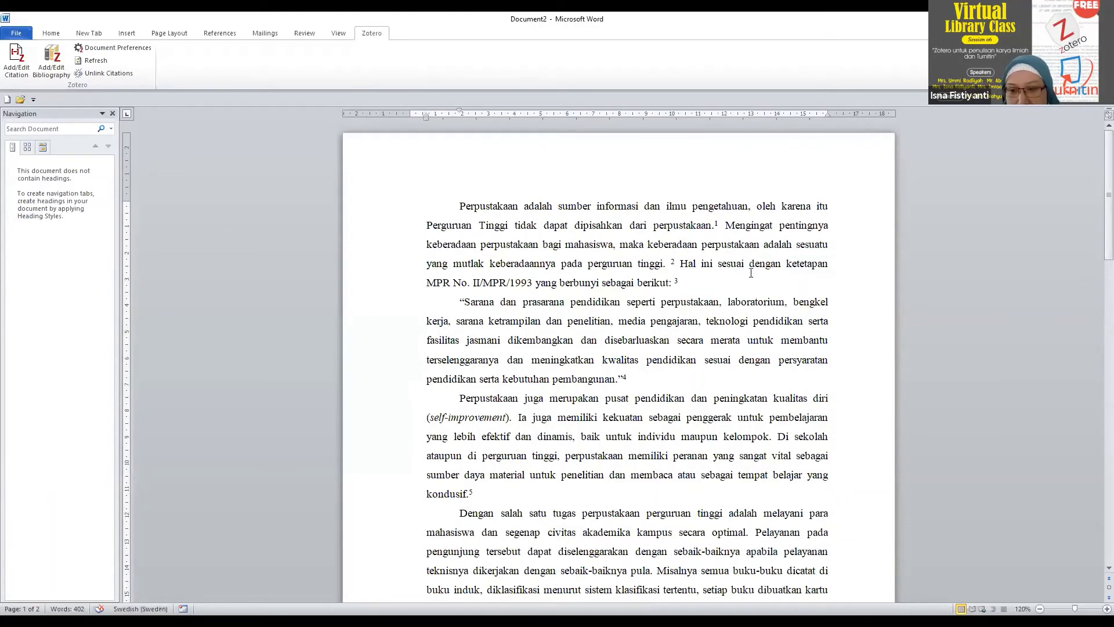
pyautogui.click(20, 68)
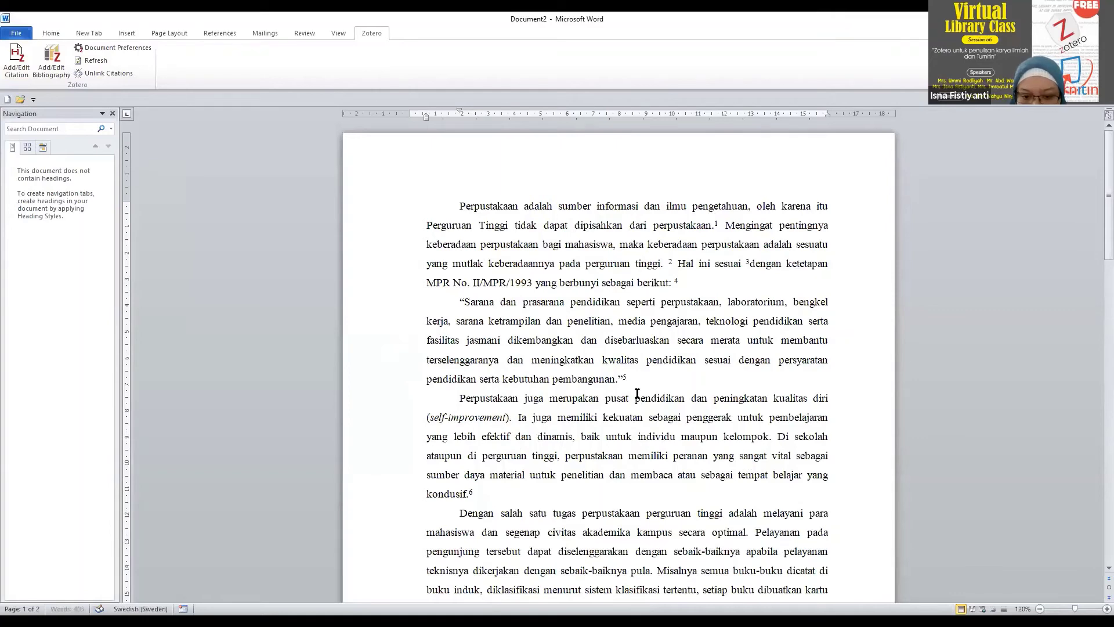
pyautogui.scroll(-7, 636, 398)
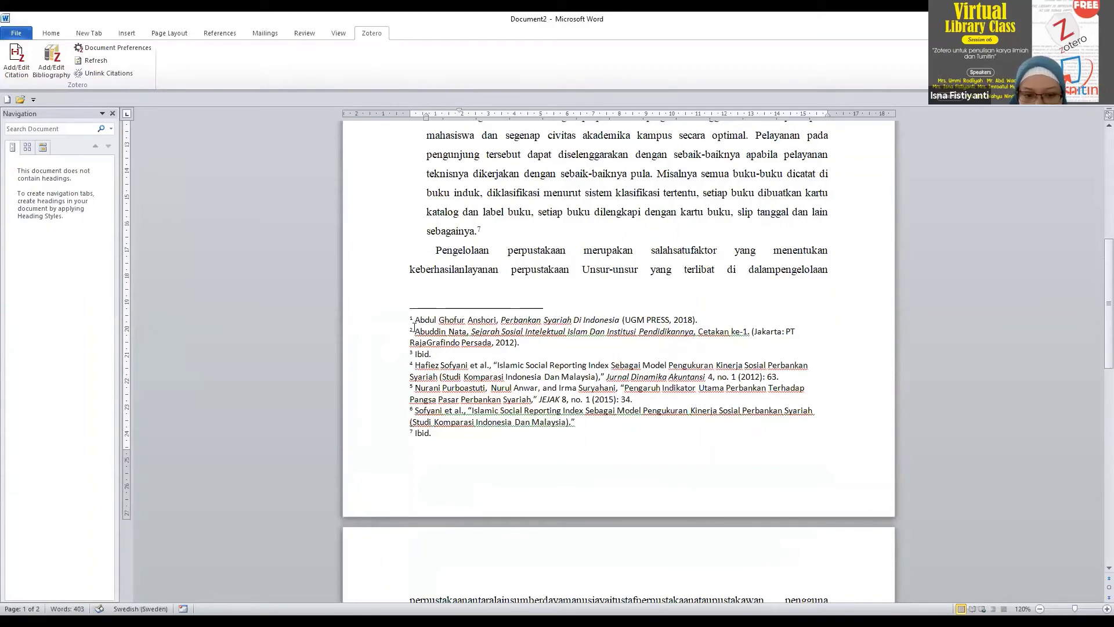
pyautogui.click(443, 354)
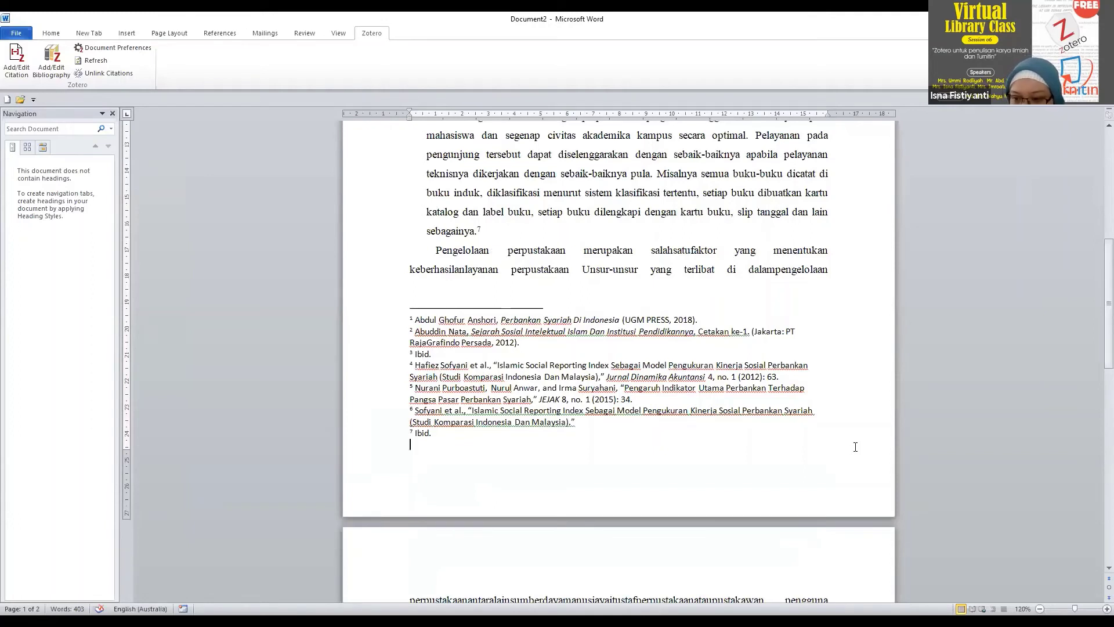
pyautogui.press('Return')
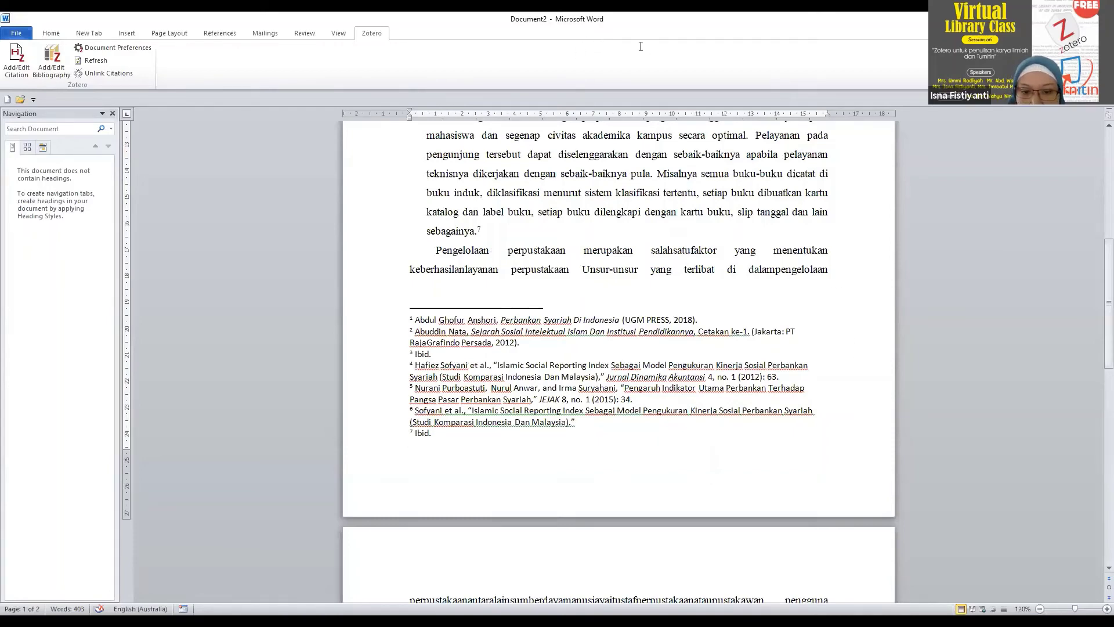
# Step: Review the bibliography entries and add a blank line above the "DAFTAR PUSTAKA" heading
pyautogui.scroll(-6, 419, 291)
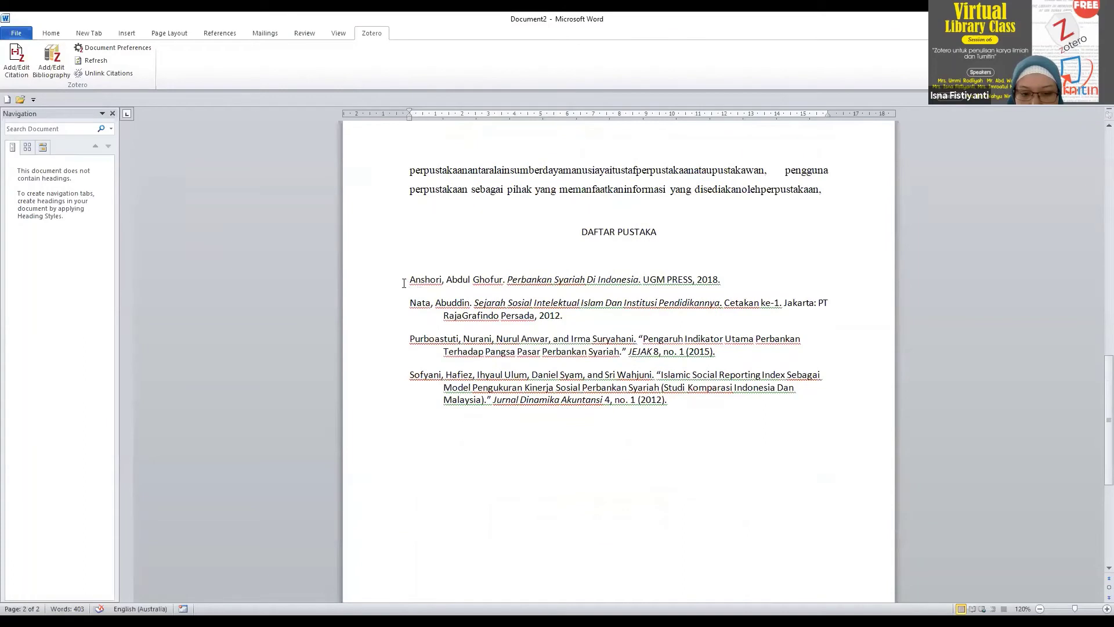
pyautogui.click(636, 451)
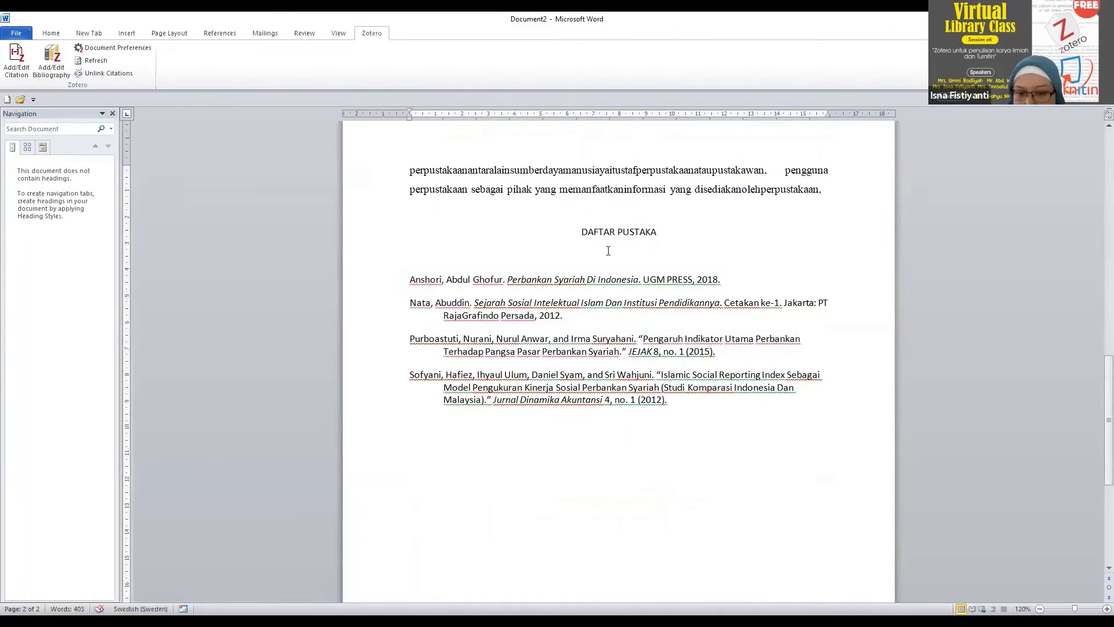
pyautogui.click(579, 230)
pyautogui.press('Return')
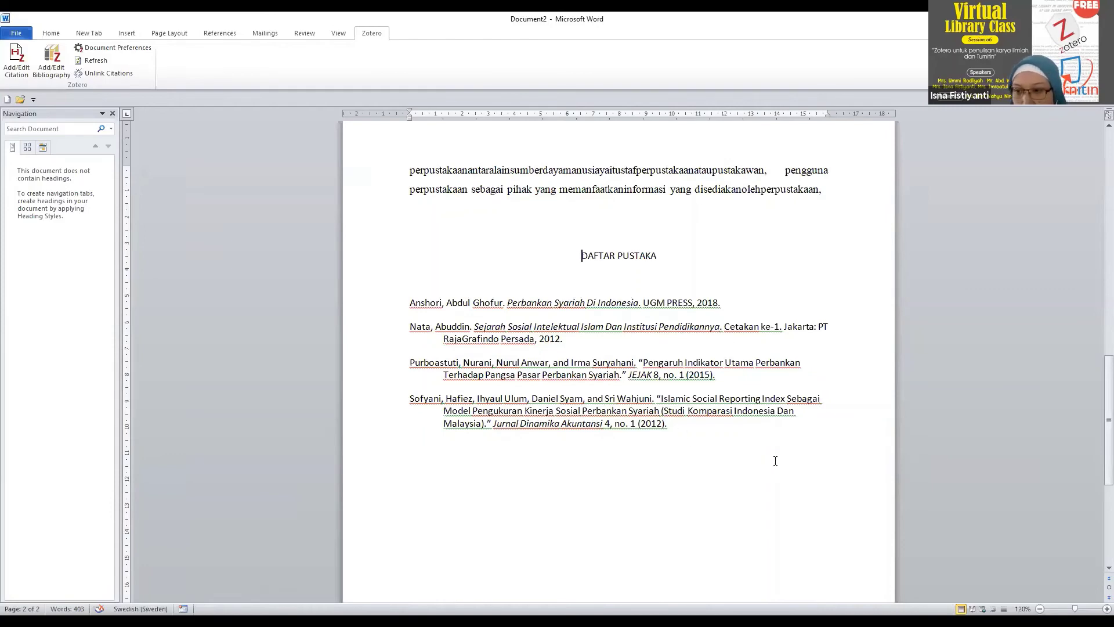
pyautogui.scroll(-3, 781, 480)
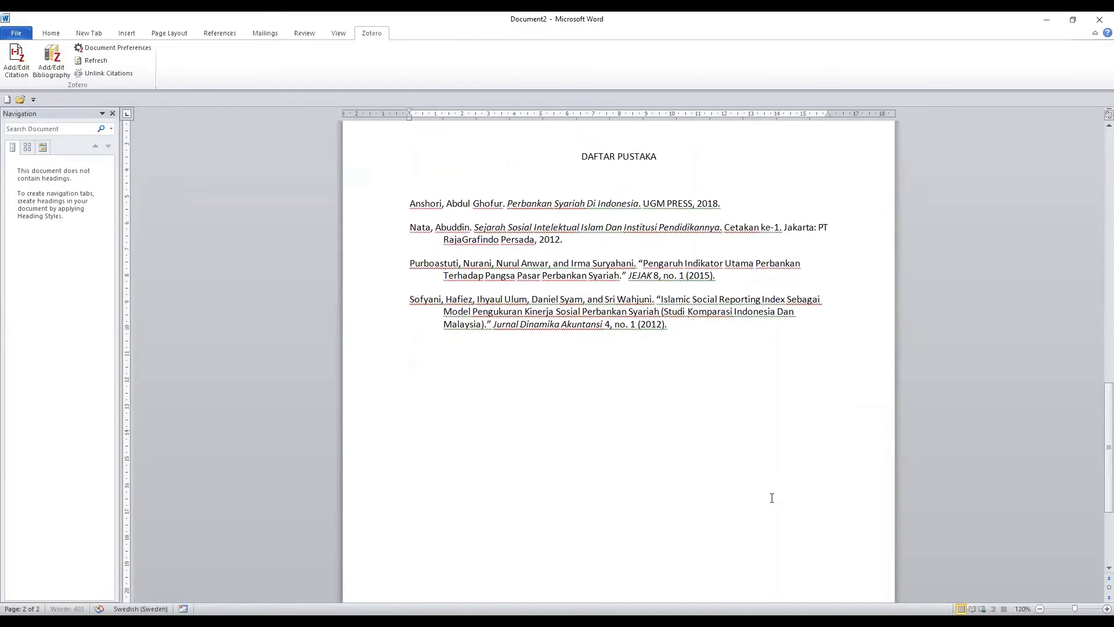
pyautogui.click(658, 495)
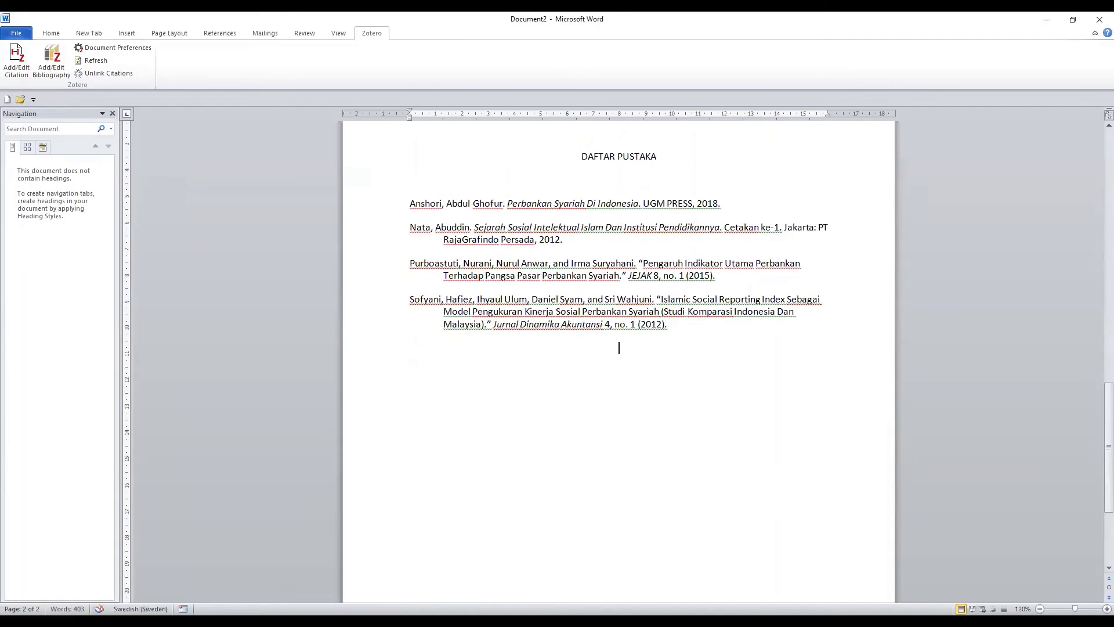
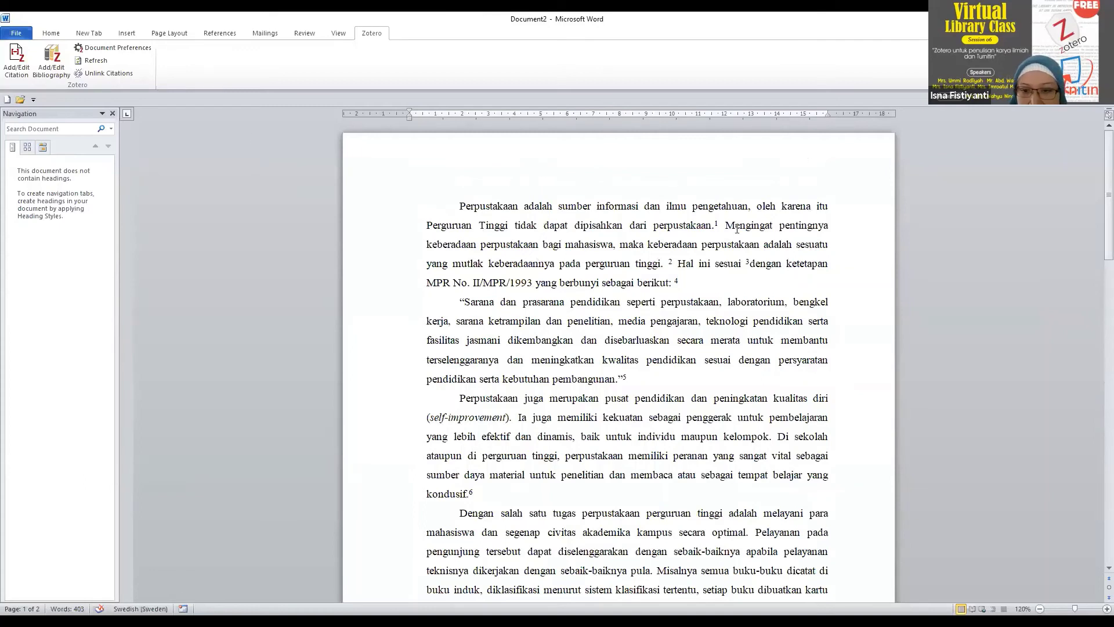
# Step: Switch the document's Zotero citation style from footnotes to an author-date in-text style and check the text and bibliography
pyautogui.click(722, 224)
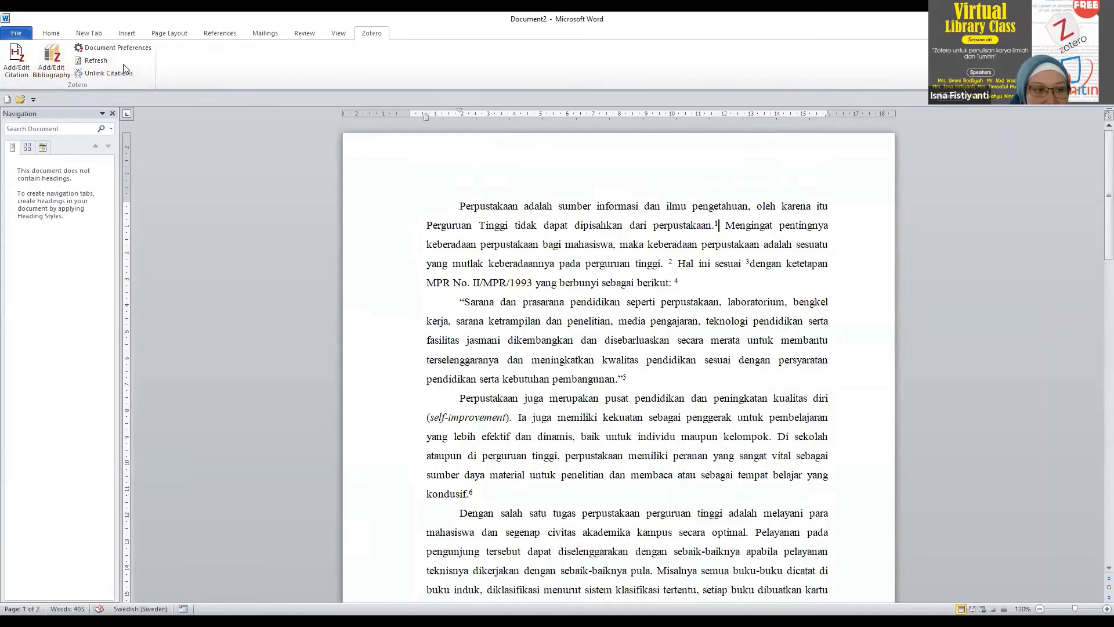
pyautogui.click(120, 48)
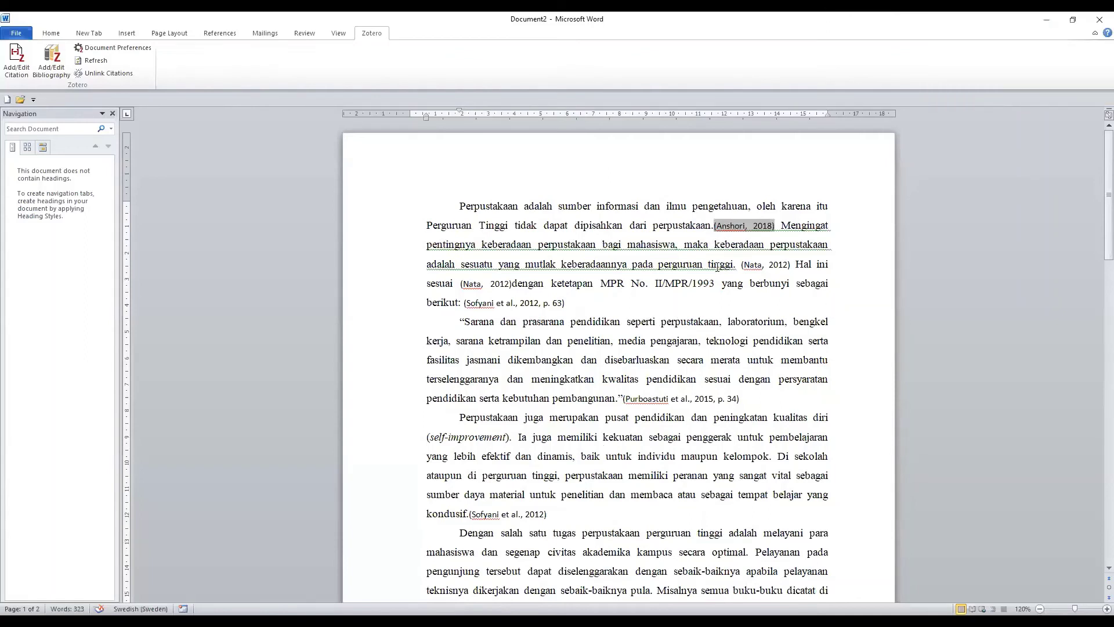
pyautogui.scroll(-3, 720, 267)
pyautogui.scroll(-10, 527, 295)
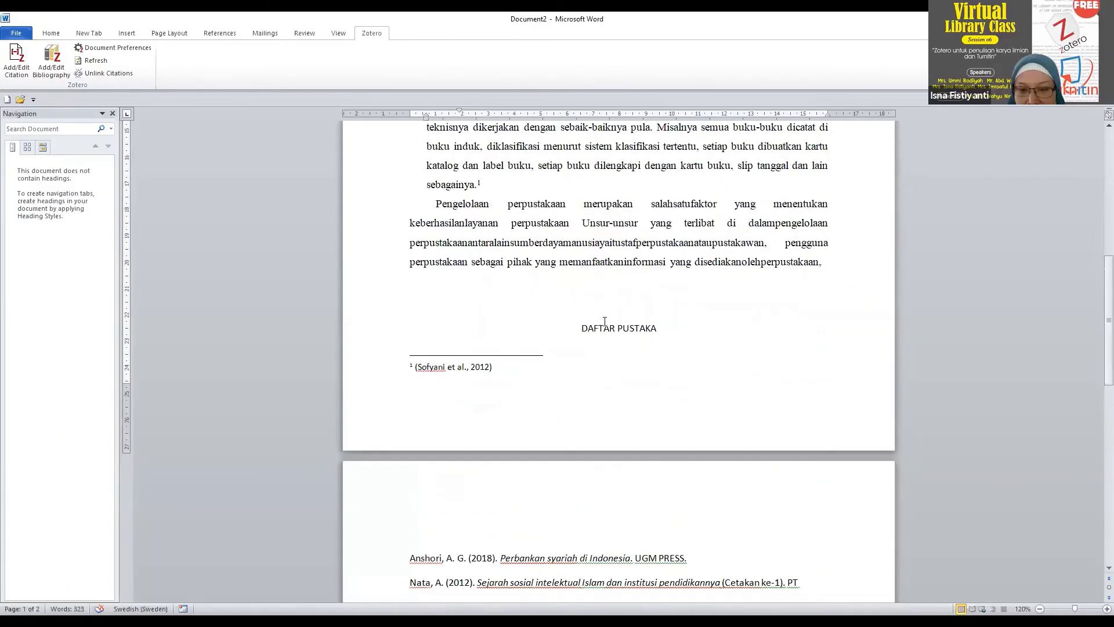
pyautogui.scroll(13, 604, 320)
# Step: Add a space before "dengan ketetapan" and inspect the in-text citations in the first two paragraphs
pyautogui.click(726, 226)
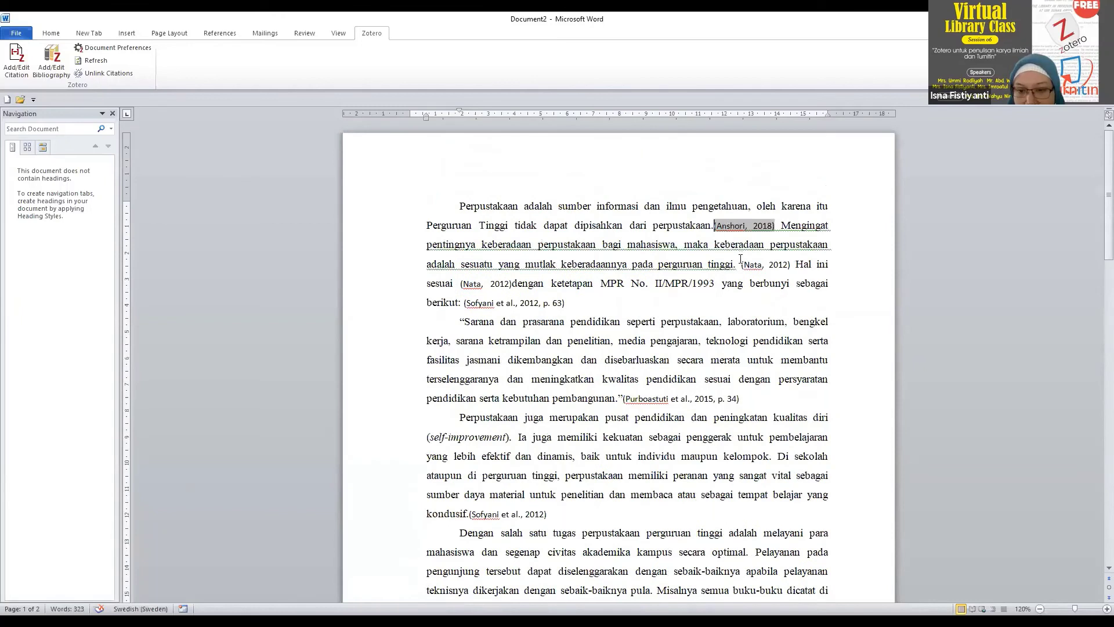
pyautogui.click(725, 227)
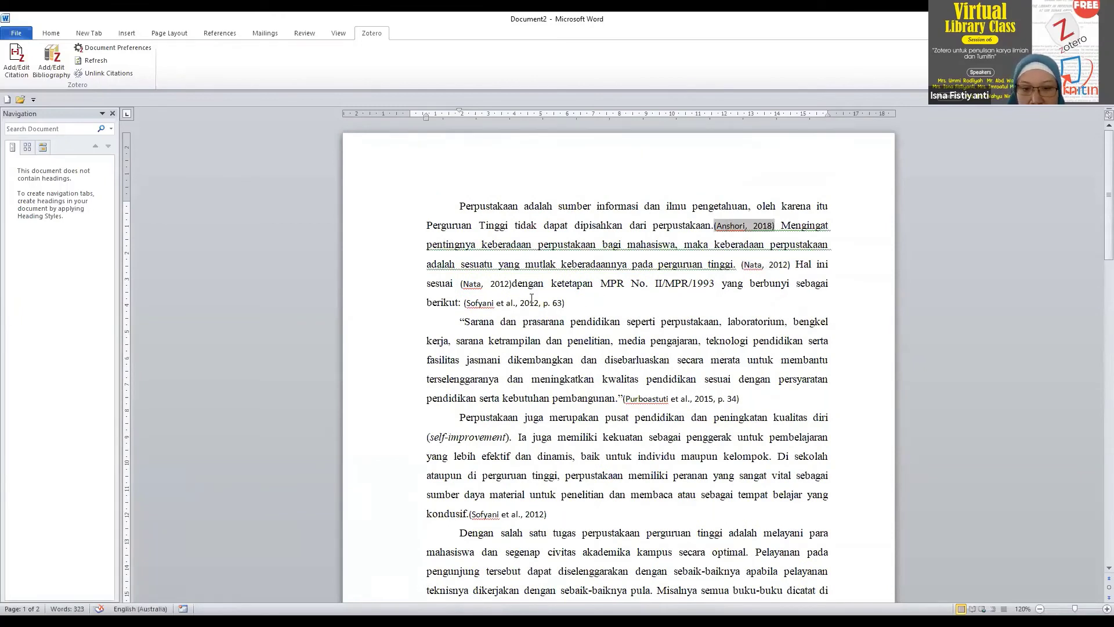
pyautogui.click(511, 284)
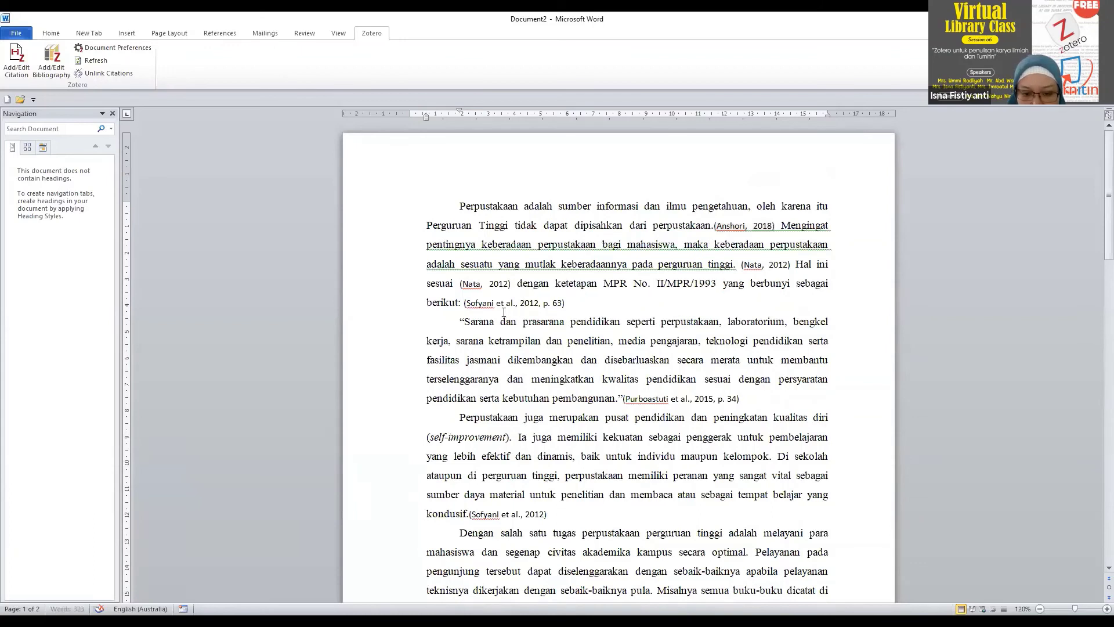
pyautogui.click(509, 305)
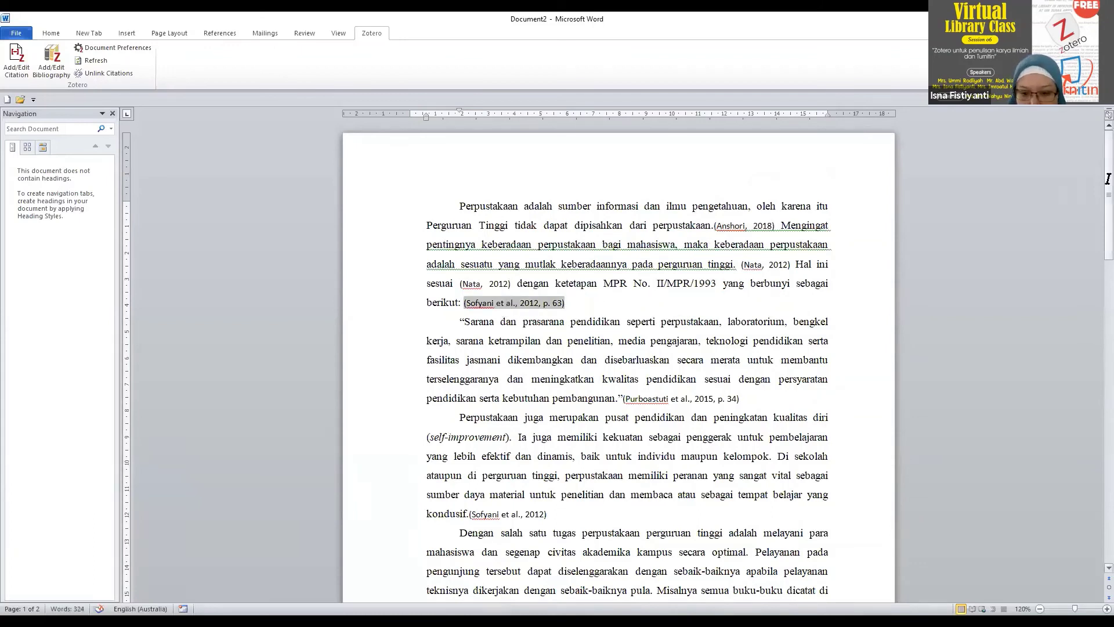
pyautogui.scroll(-2, 625, 299)
pyautogui.click(623, 299)
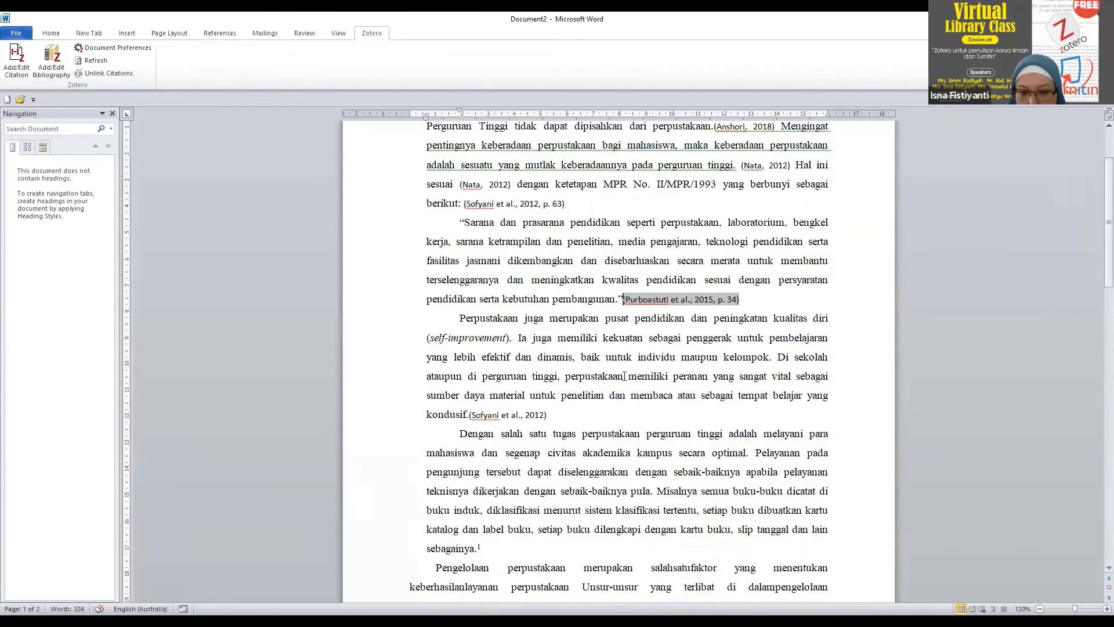
# Step: Add a space before the in-text citations that follow "pembangunan." and "kondusif." in the body text
pyautogui.click(470, 410)
pyautogui.press('End')
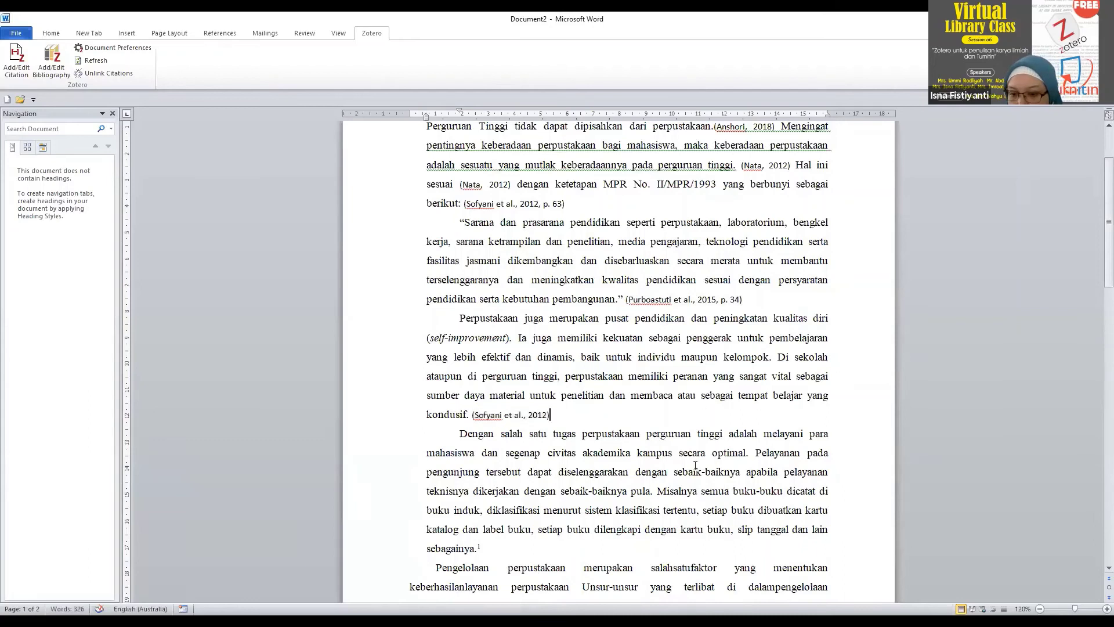
pyautogui.click(693, 453)
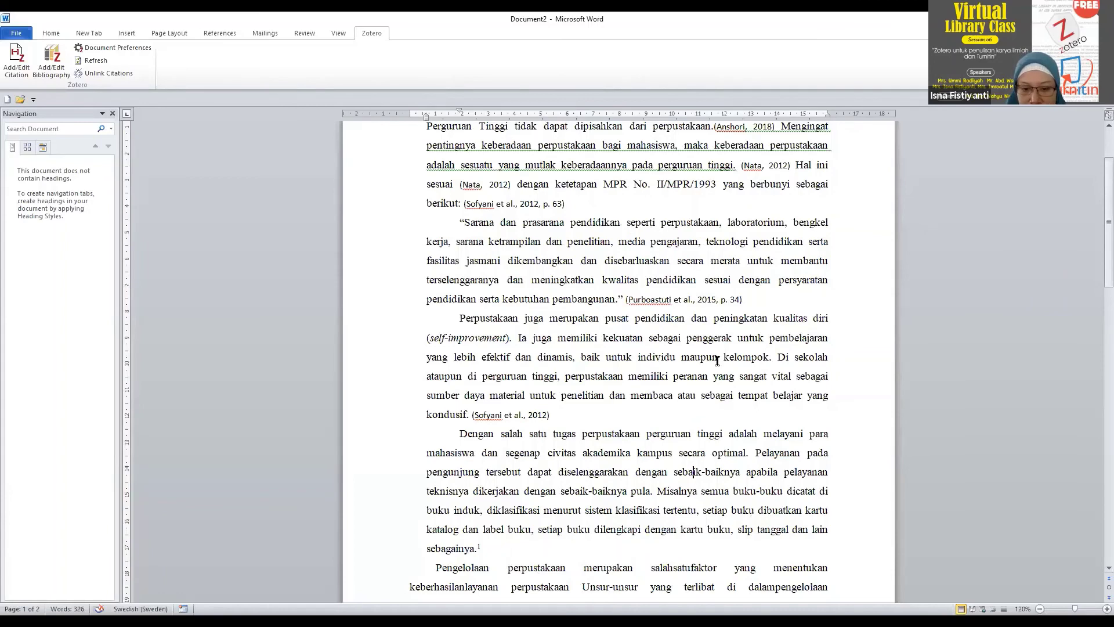
# Step: Insert a page break above the "DAFTAR PUSTAKA" heading so the bibliography starts on a new page
pyautogui.scroll(-10, 718, 361)
pyautogui.scroll(3, 634, 259)
pyautogui.click(572, 271)
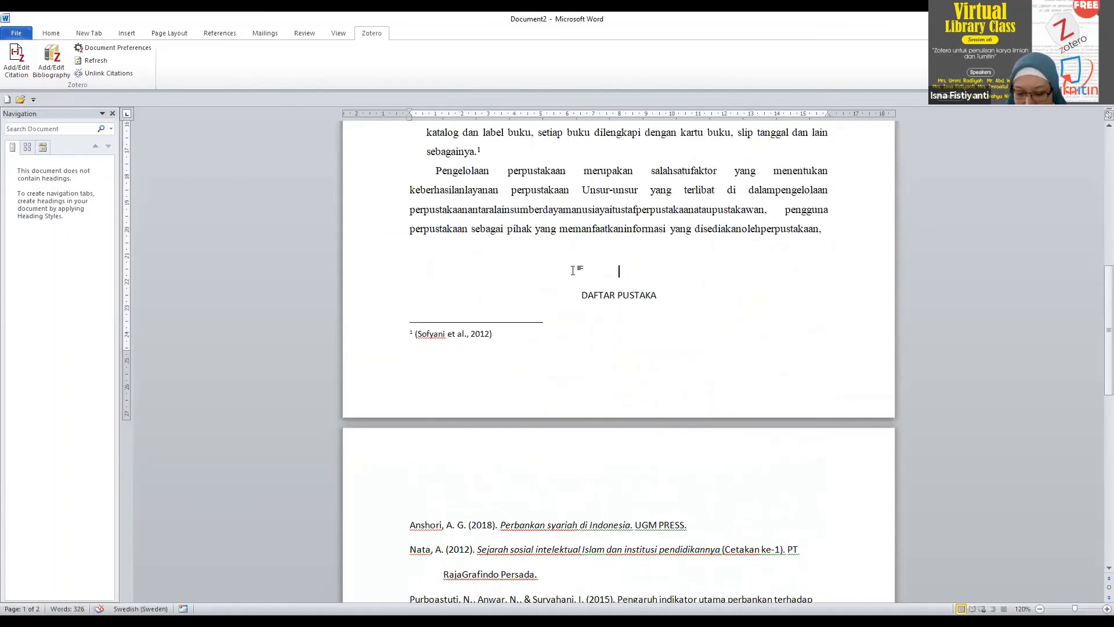
pyautogui.hotkey('ctrl', 'Return')
pyautogui.scroll(-3, 567, 475)
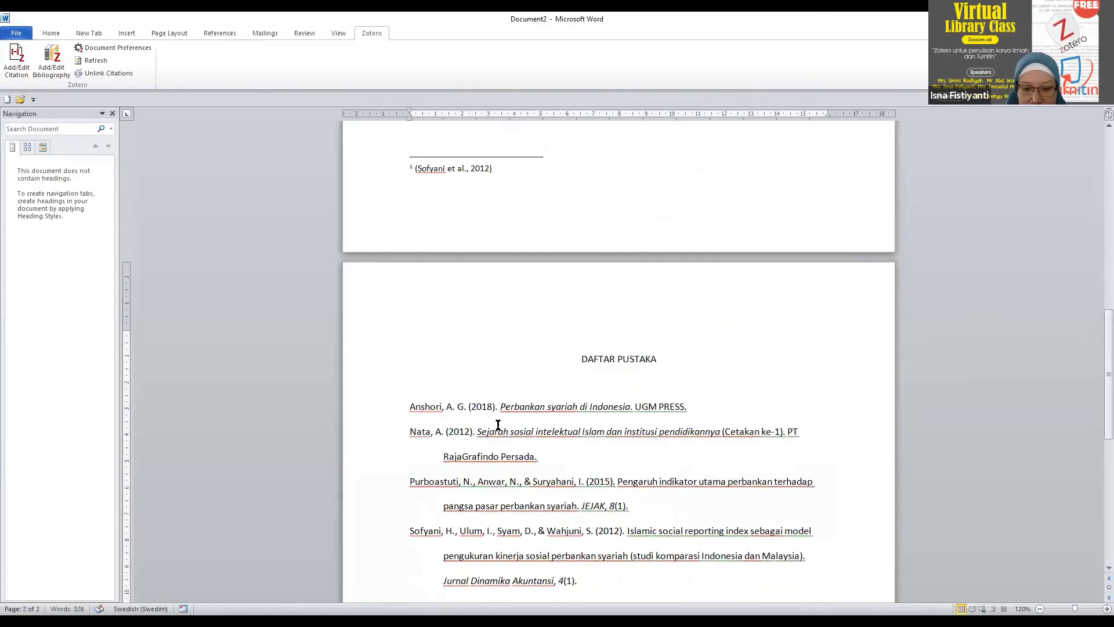
# Step: Highlight all the entries under "DAFTAR PUSTAKA" to review the author-date bibliography format, and clear the selection
pyautogui.scroll(-3, 497, 424)
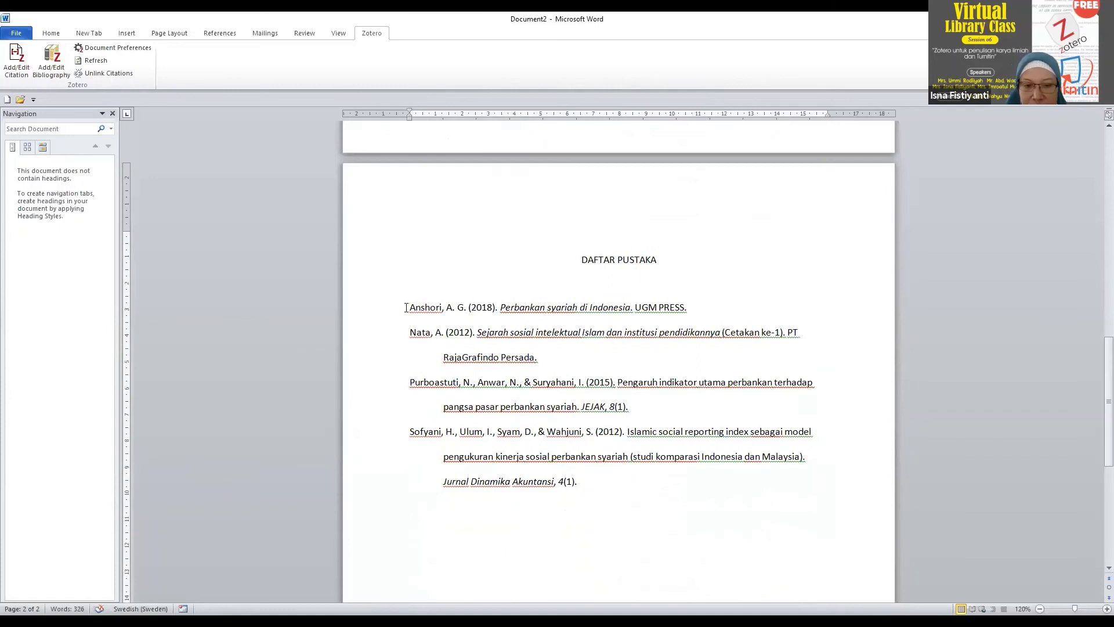
pyautogui.moveTo(406, 307); pyautogui.dragTo(608, 481)
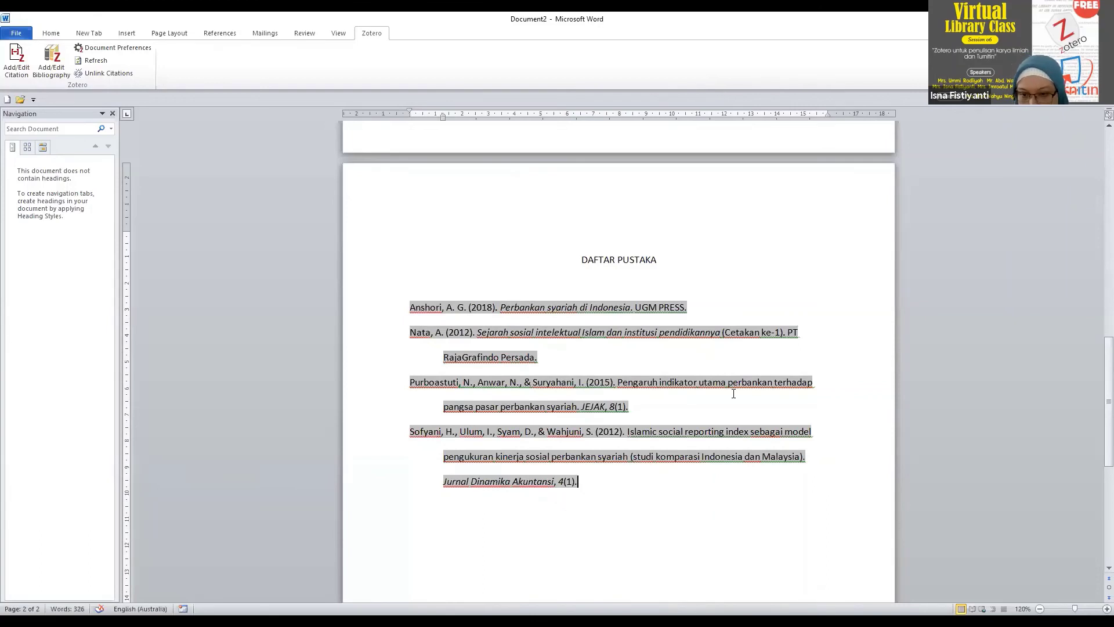
pyautogui.click(674, 283)
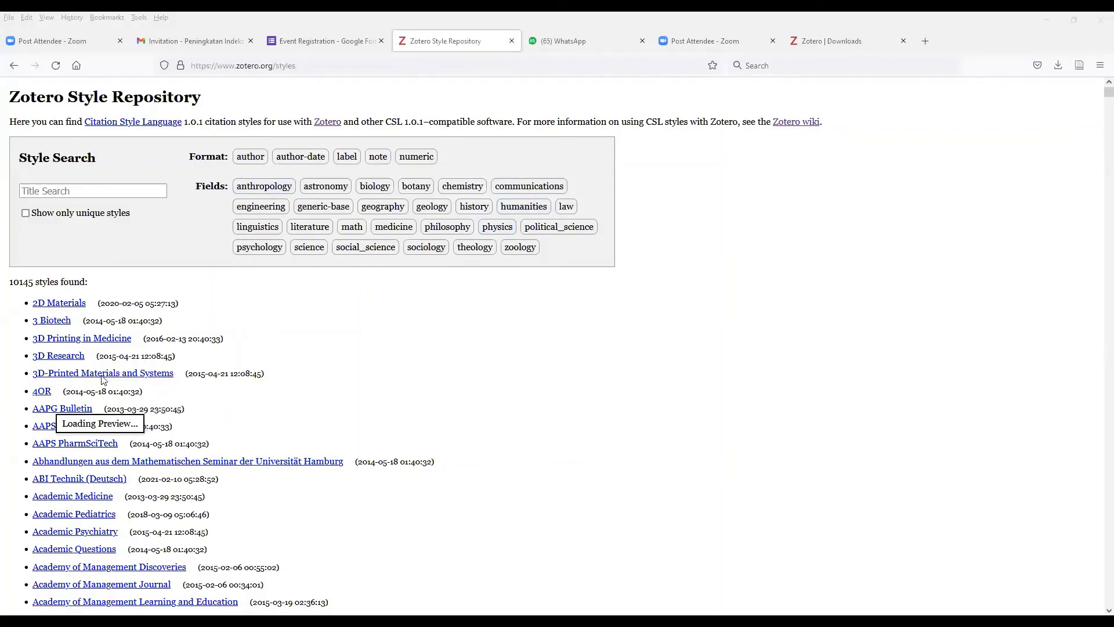
# Step: Switch to the Zotero Style Repository in Firefox and search the citation styles for "turabian"
pyautogui.click(168, 194)
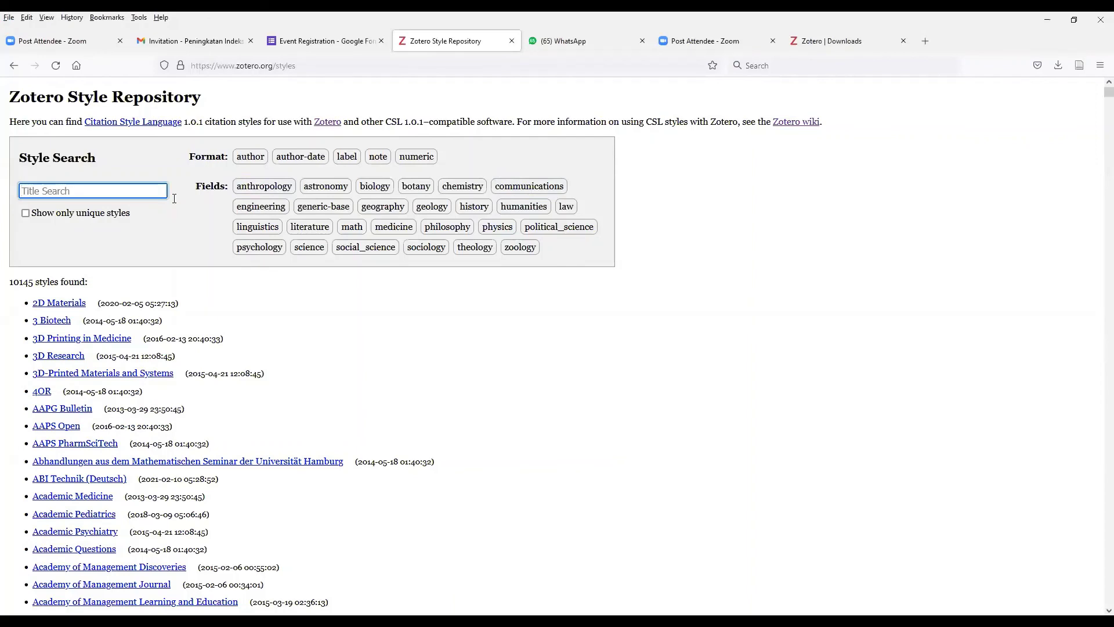
pyautogui.write('tu')
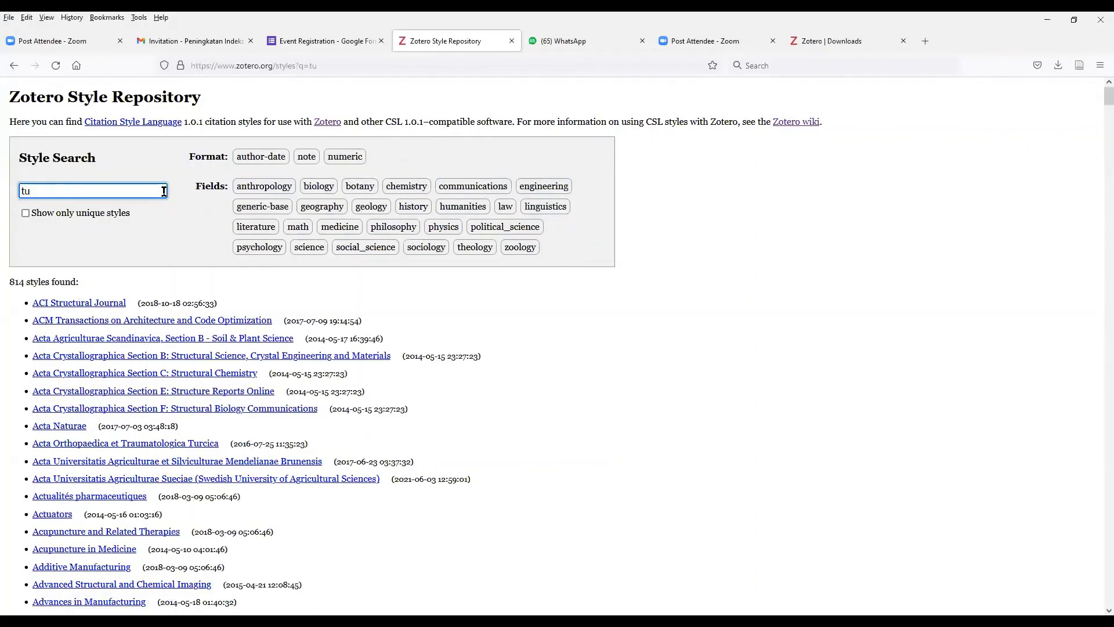
pyautogui.write('r')
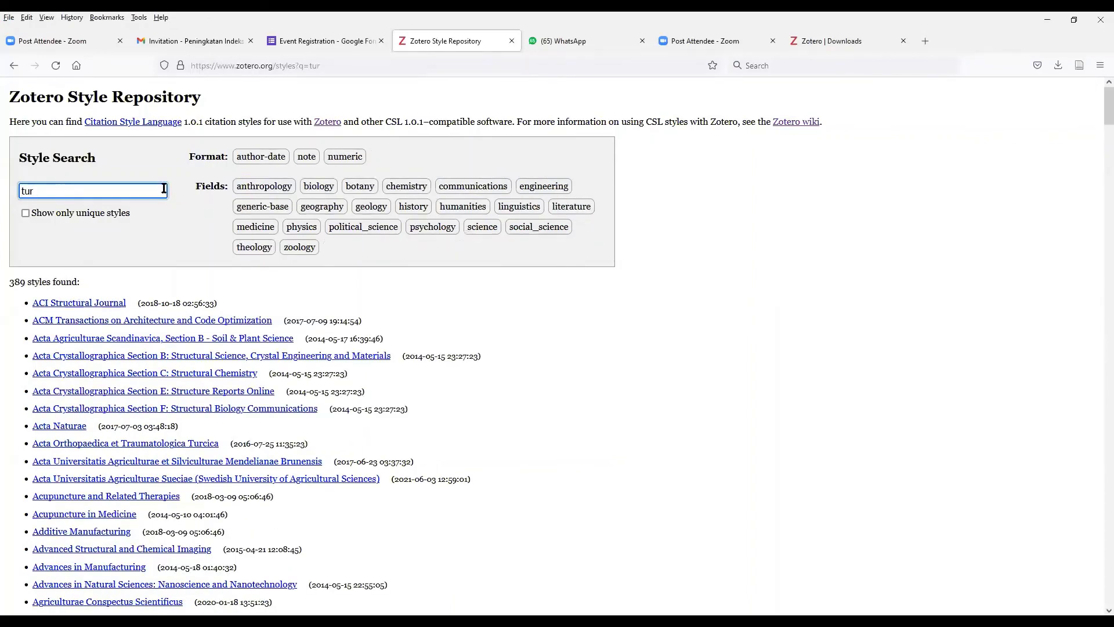
pyautogui.write('abian')
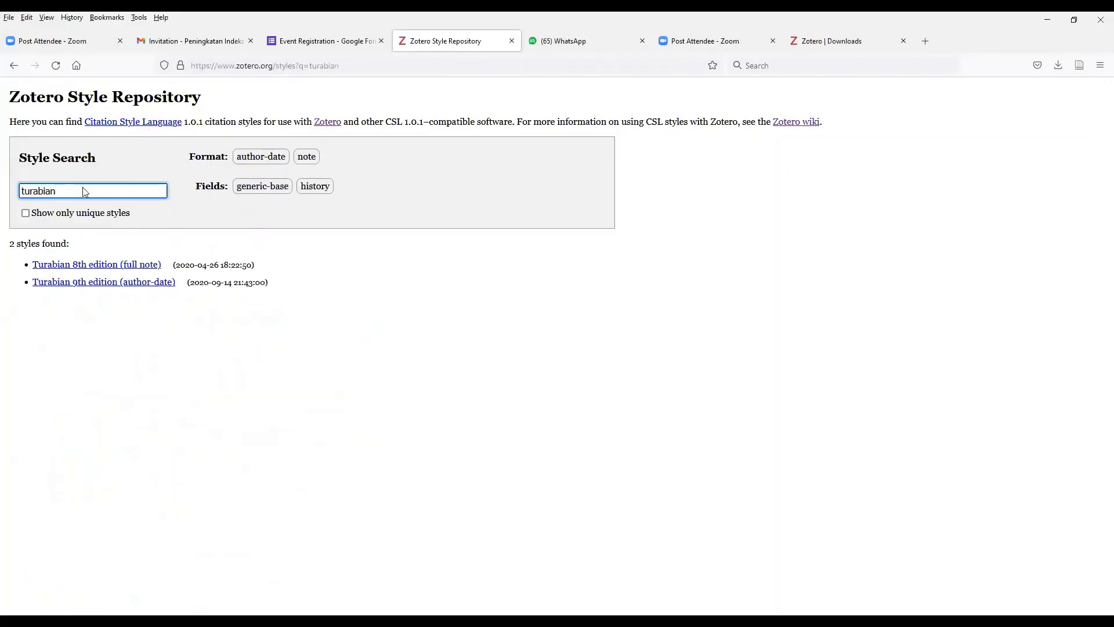
# Step: Examine the two Turabian styles and the link options for Turabian 8th edition (full note), and dismiss the options
pyautogui.moveTo(114, 268)
pyautogui.moveTo(38, 283)
pyautogui.rightClick(48, 272)
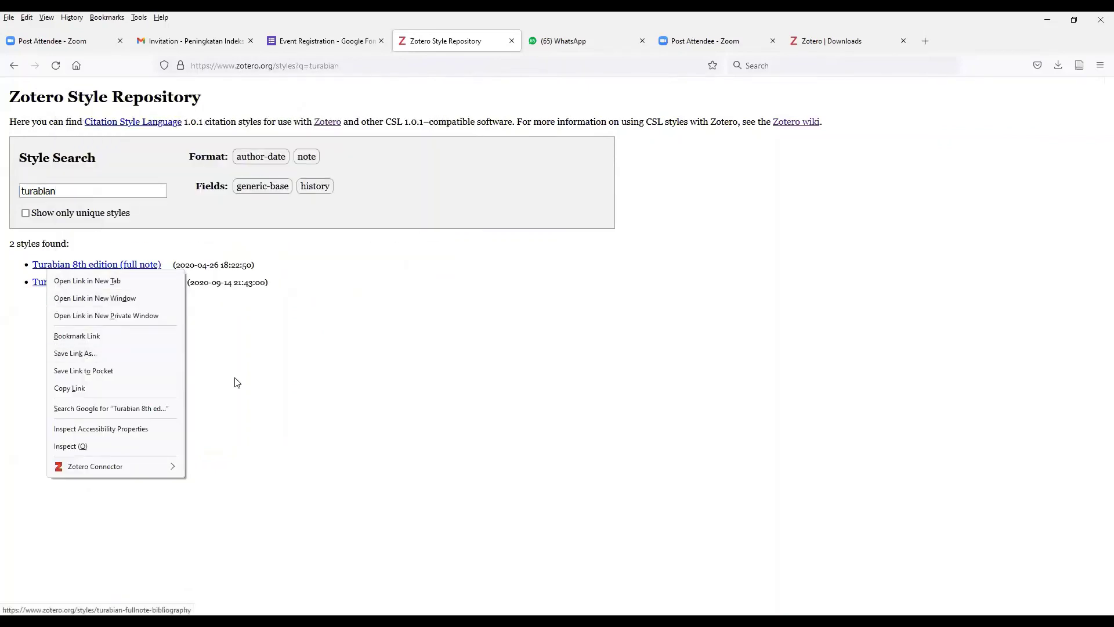
pyautogui.moveTo(233, 283); pyautogui.dragTo(237, 283)
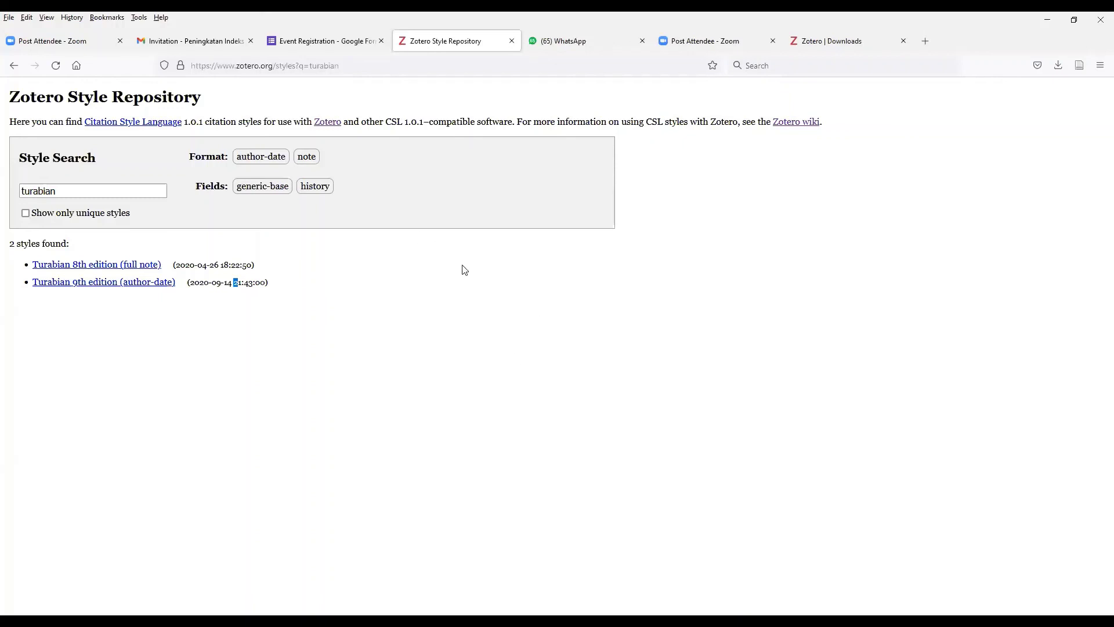
pyautogui.moveTo(366, 268)
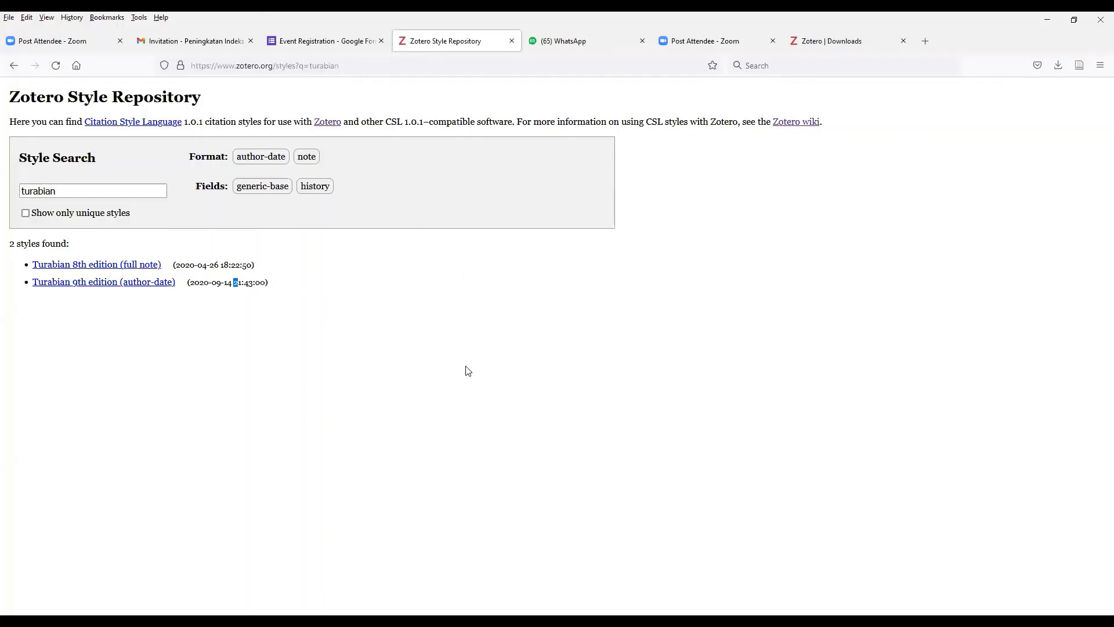